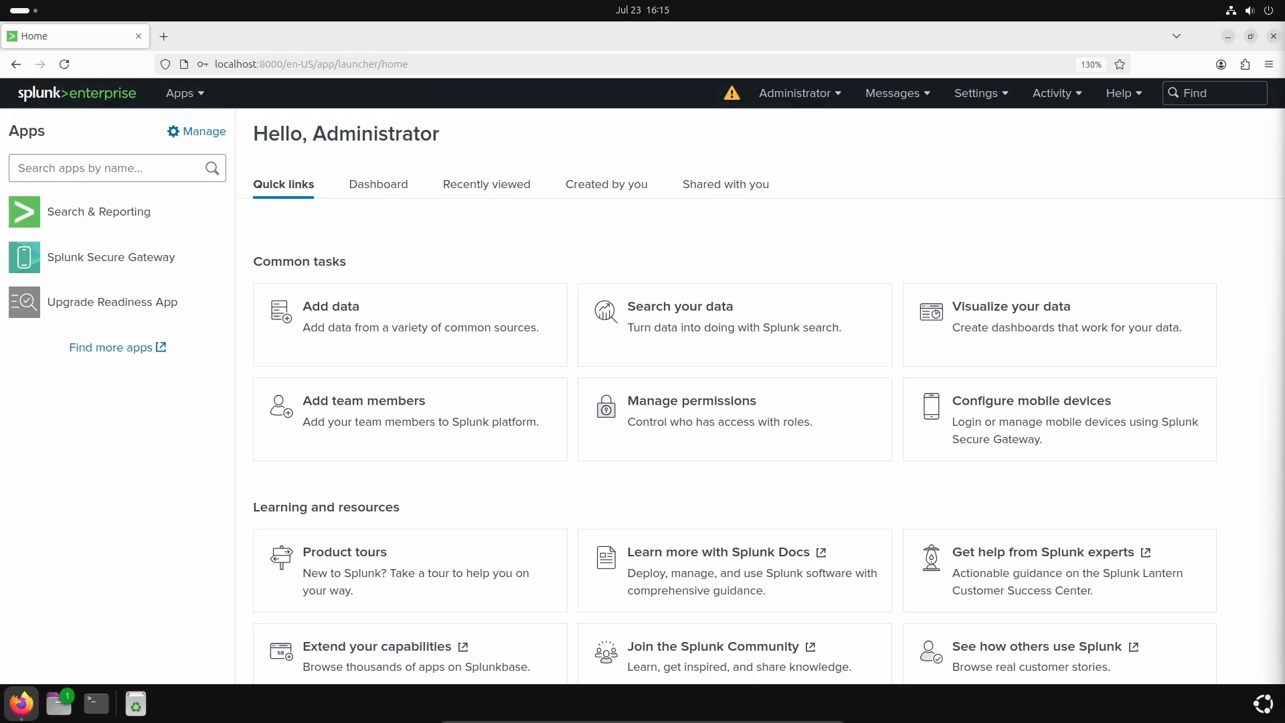
# Open Search & Reporting and run the search index="http_sample" over all time.
pyautogui.click(142, 213)
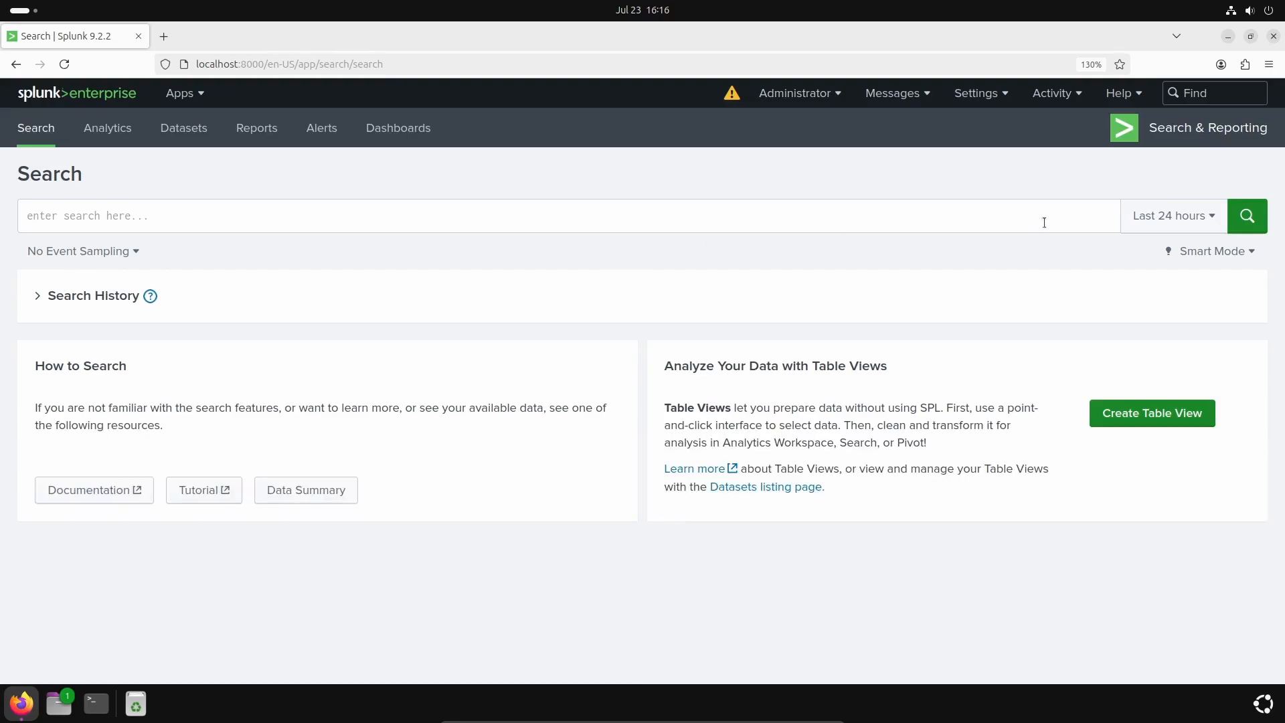
pyautogui.click(1146, 221)
pyautogui.click(1107, 309)
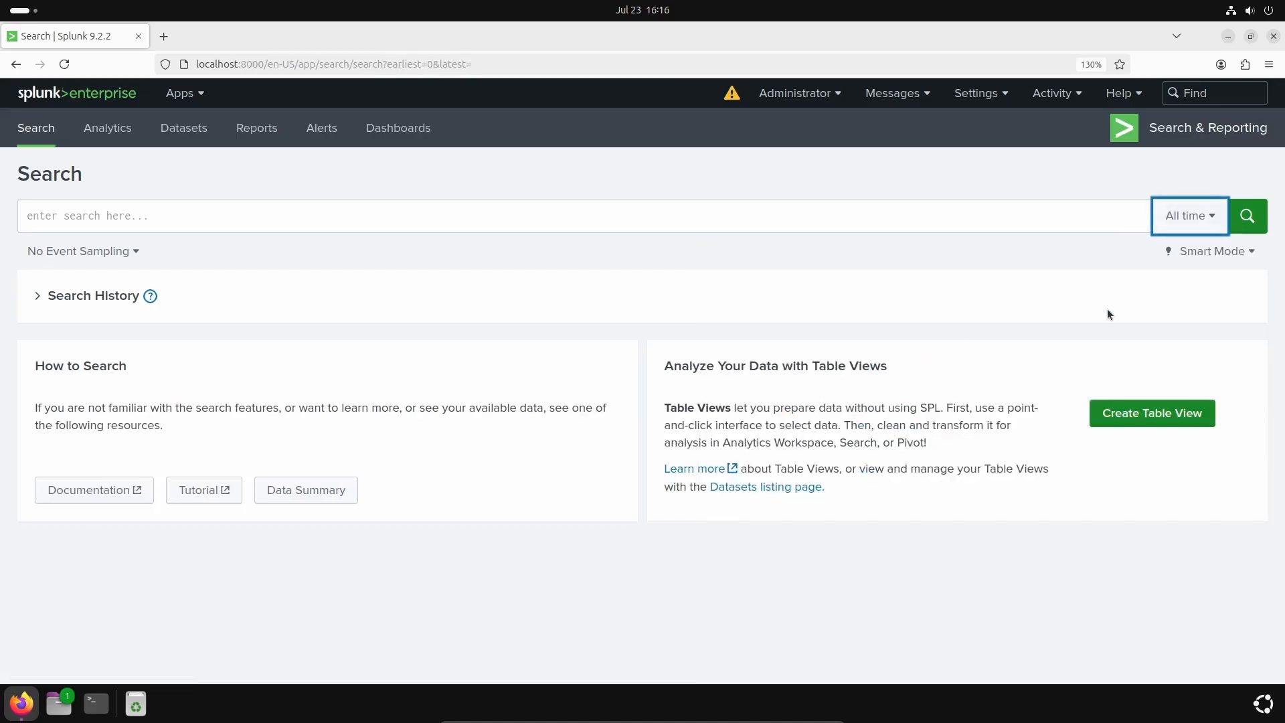
pyautogui.click(678, 217)
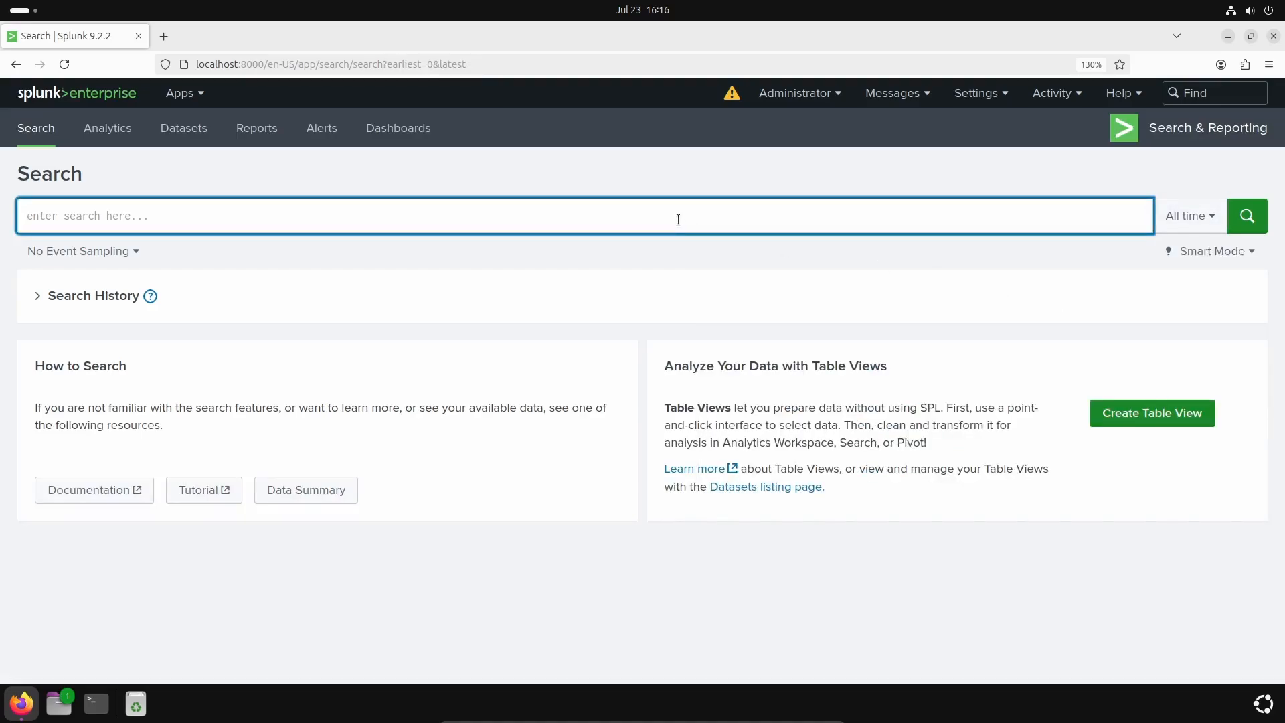
pyautogui.write('index="http')
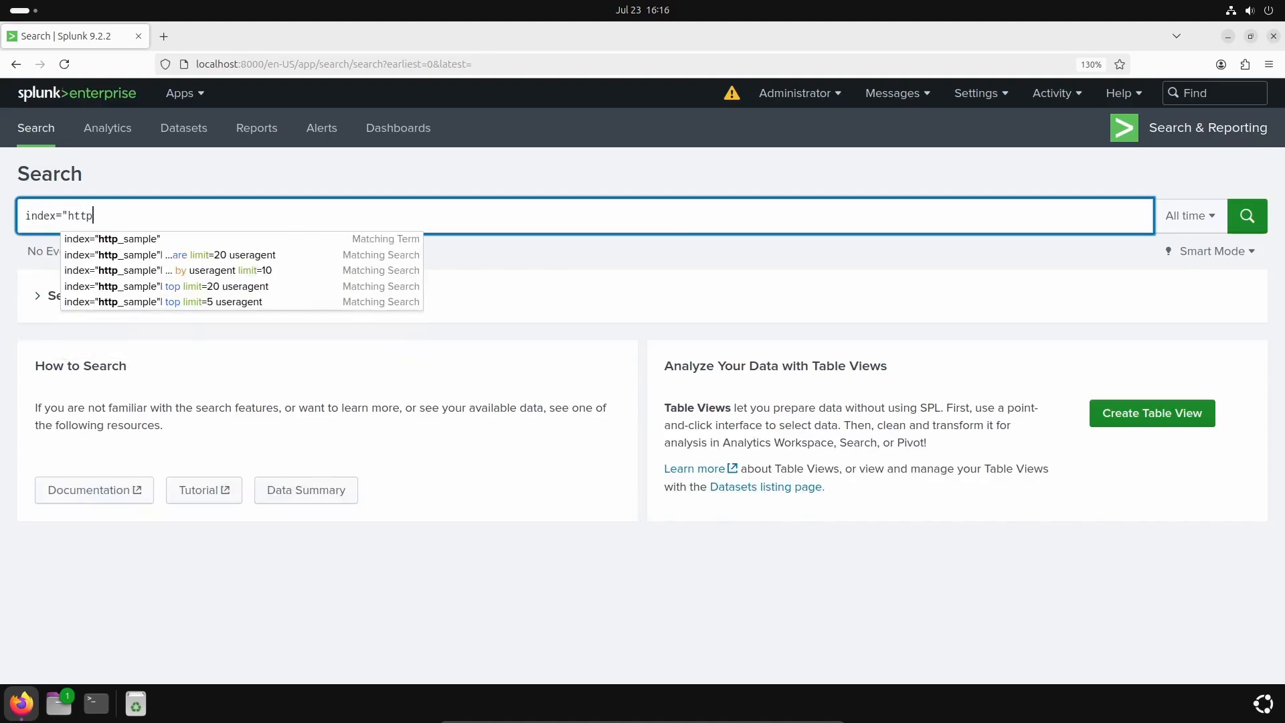
pyautogui.write('_sample"')
pyautogui.press('Return')
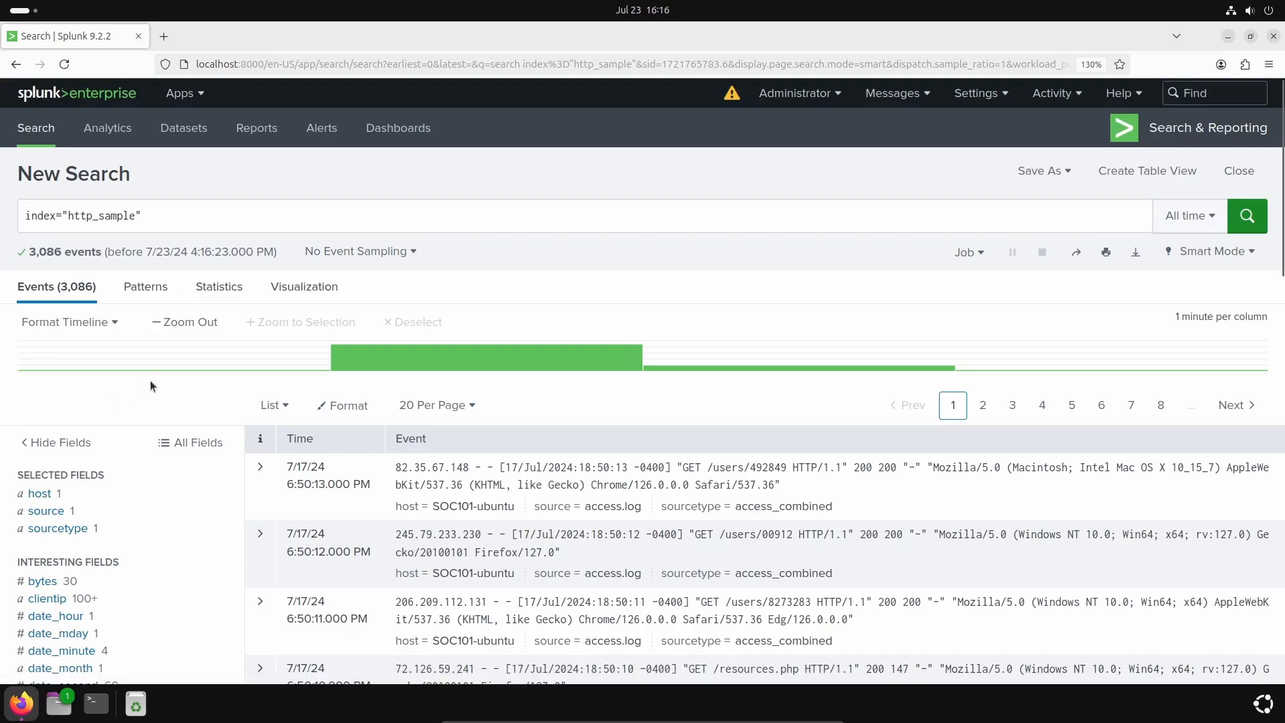
# Generate the top values report for the uri_path field from the search results.
pyautogui.scroll(-7, 146, 380)
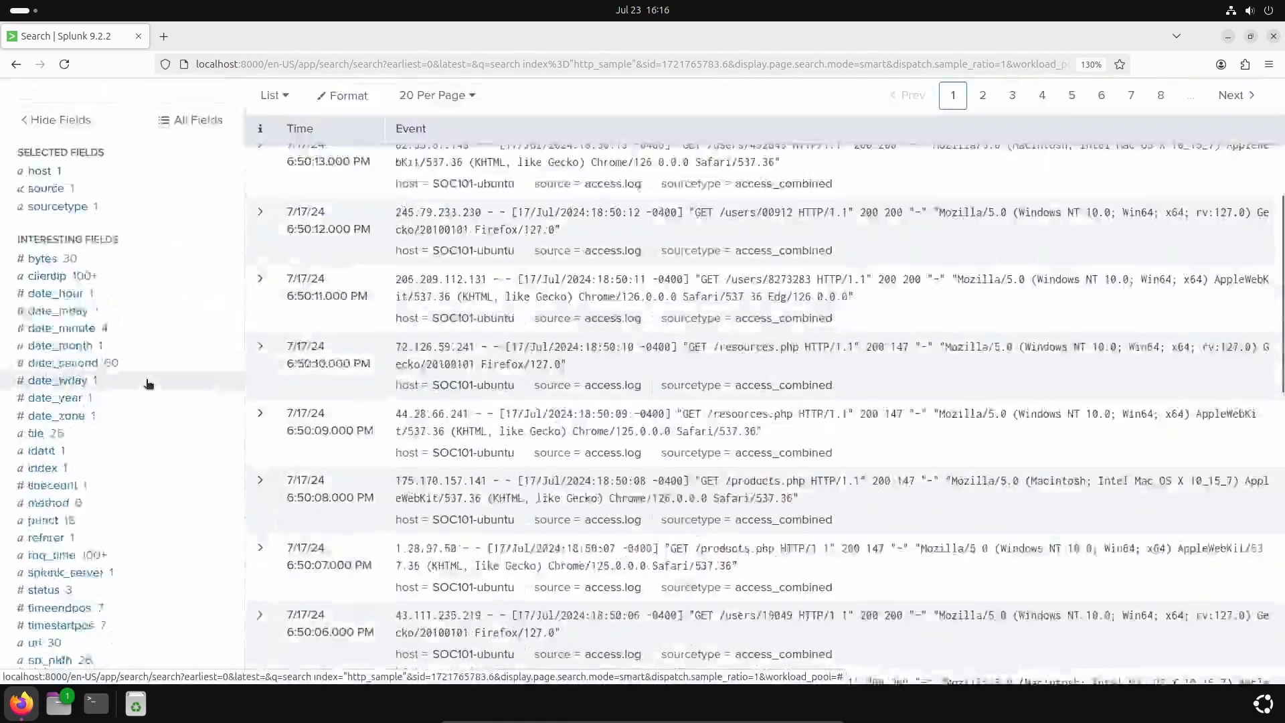
pyautogui.scroll(-2, 148, 383)
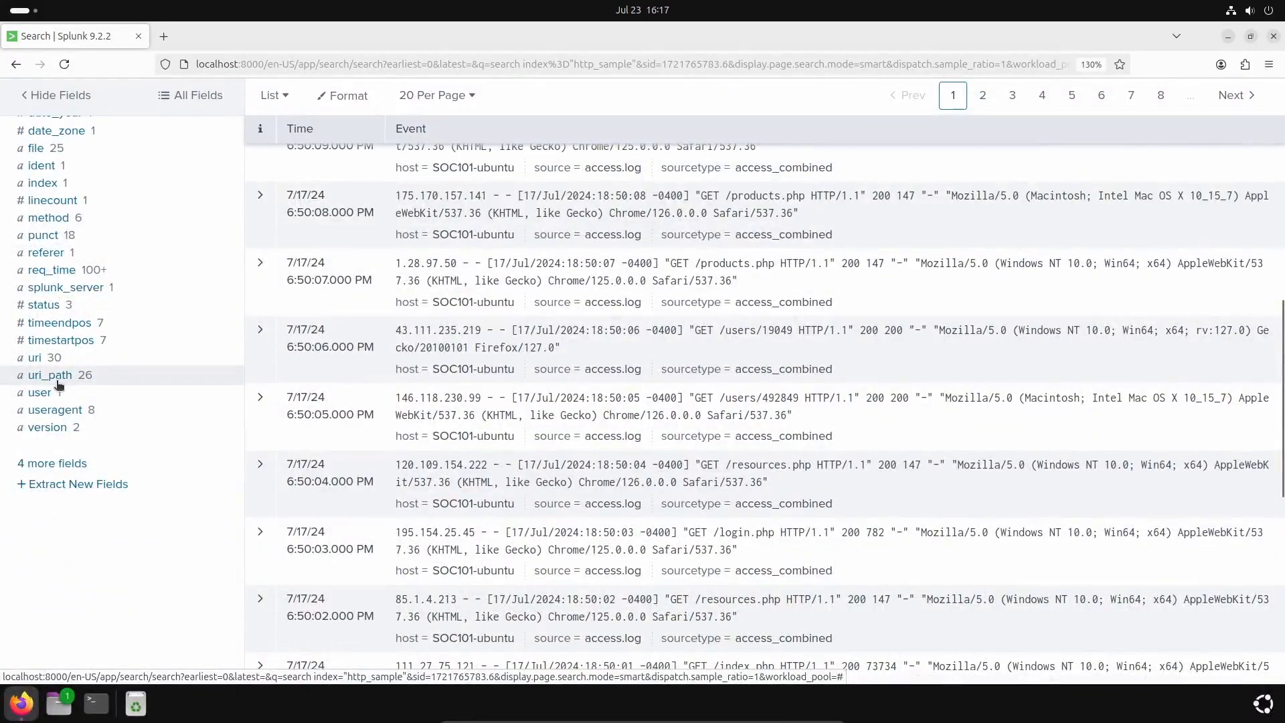
pyautogui.click(59, 385)
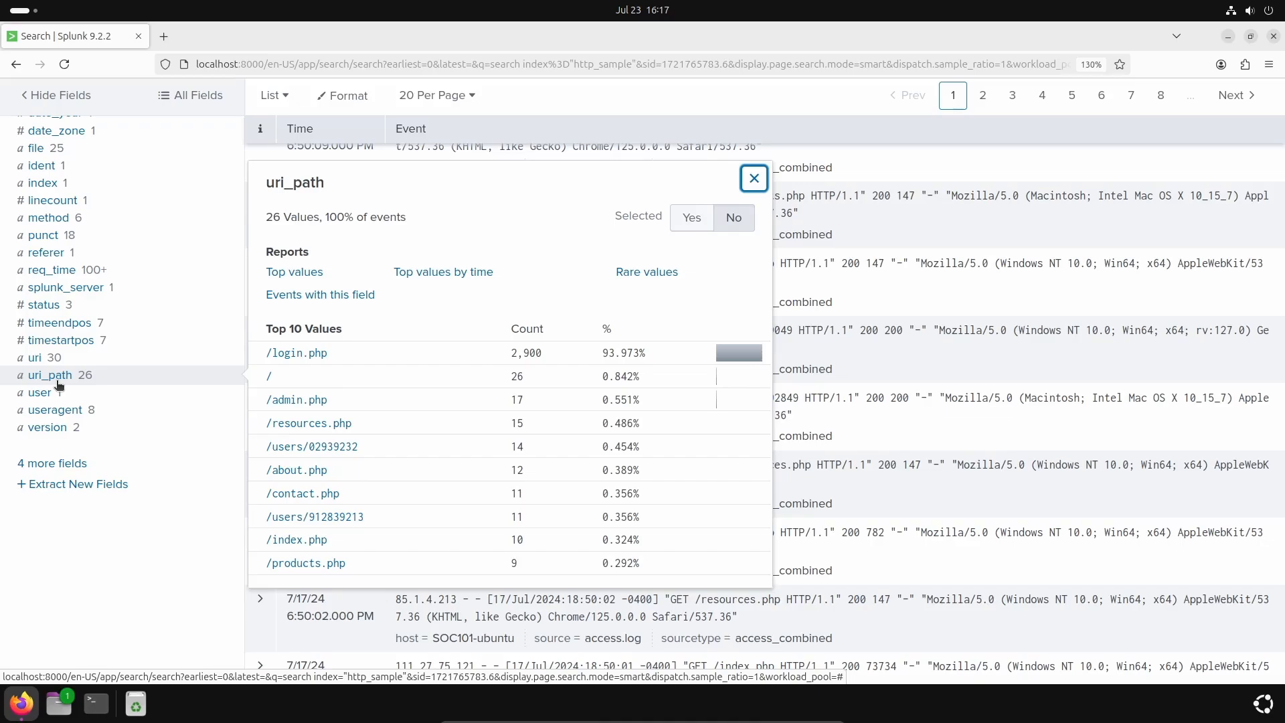
pyautogui.click(296, 272)
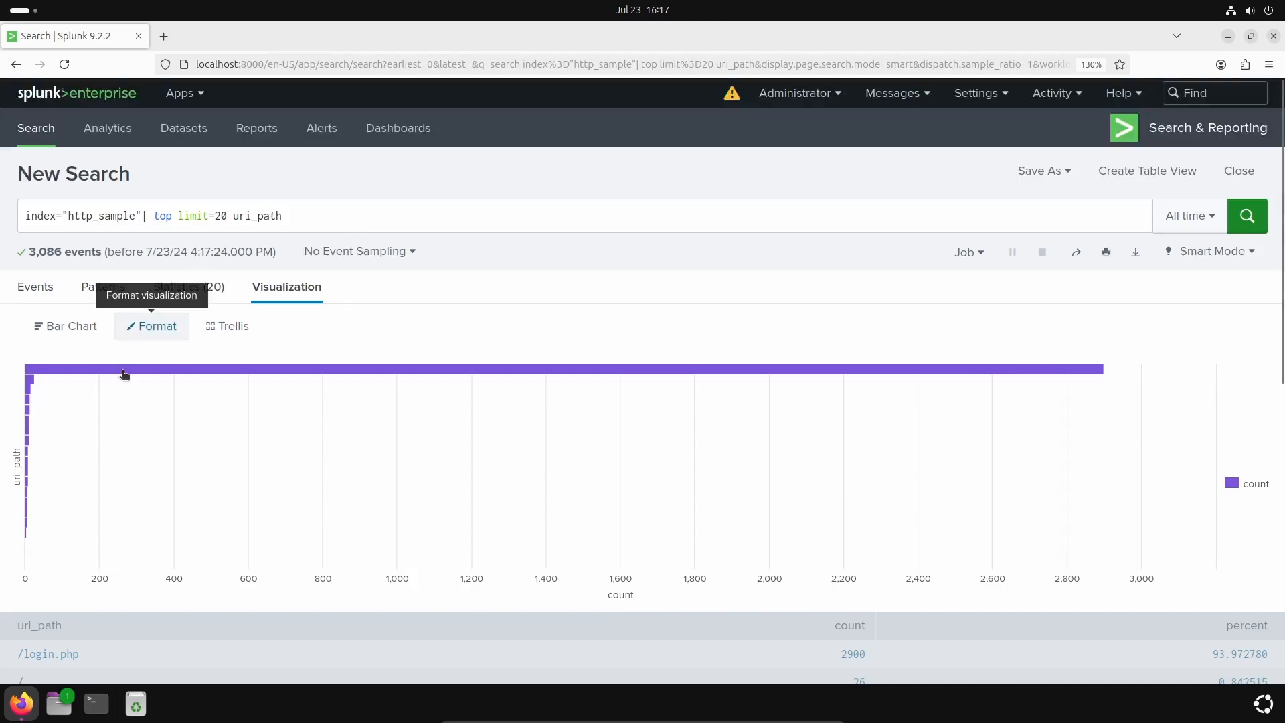
# Inspect the counts on the uri_path bars and change the visualization to a pie chart.
pyautogui.moveTo(124, 373)
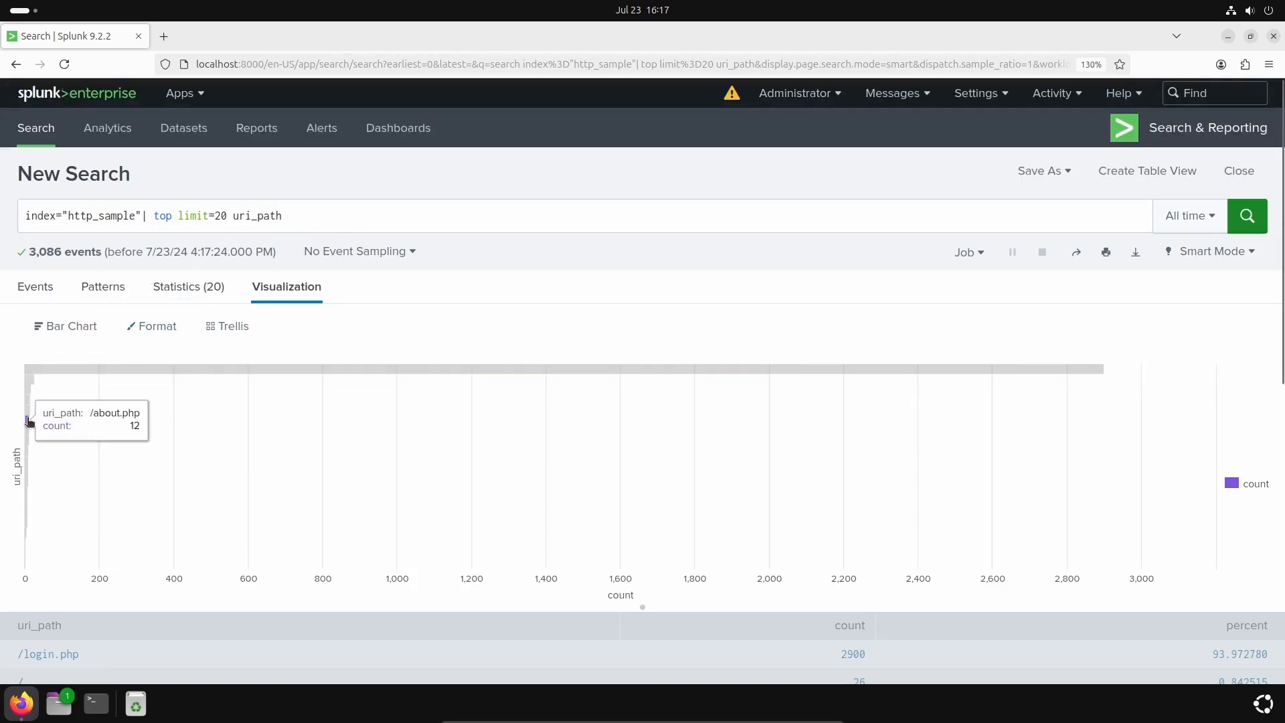
pyautogui.moveTo(29, 445)
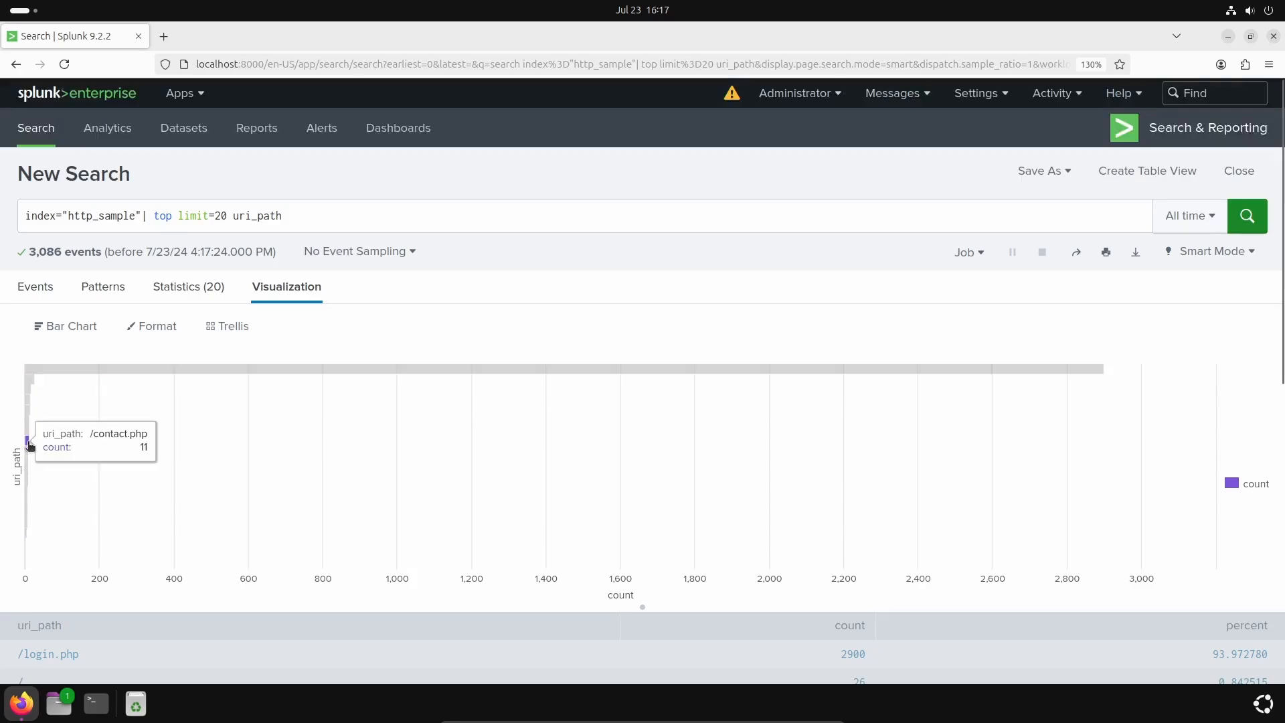
pyautogui.moveTo(60, 373)
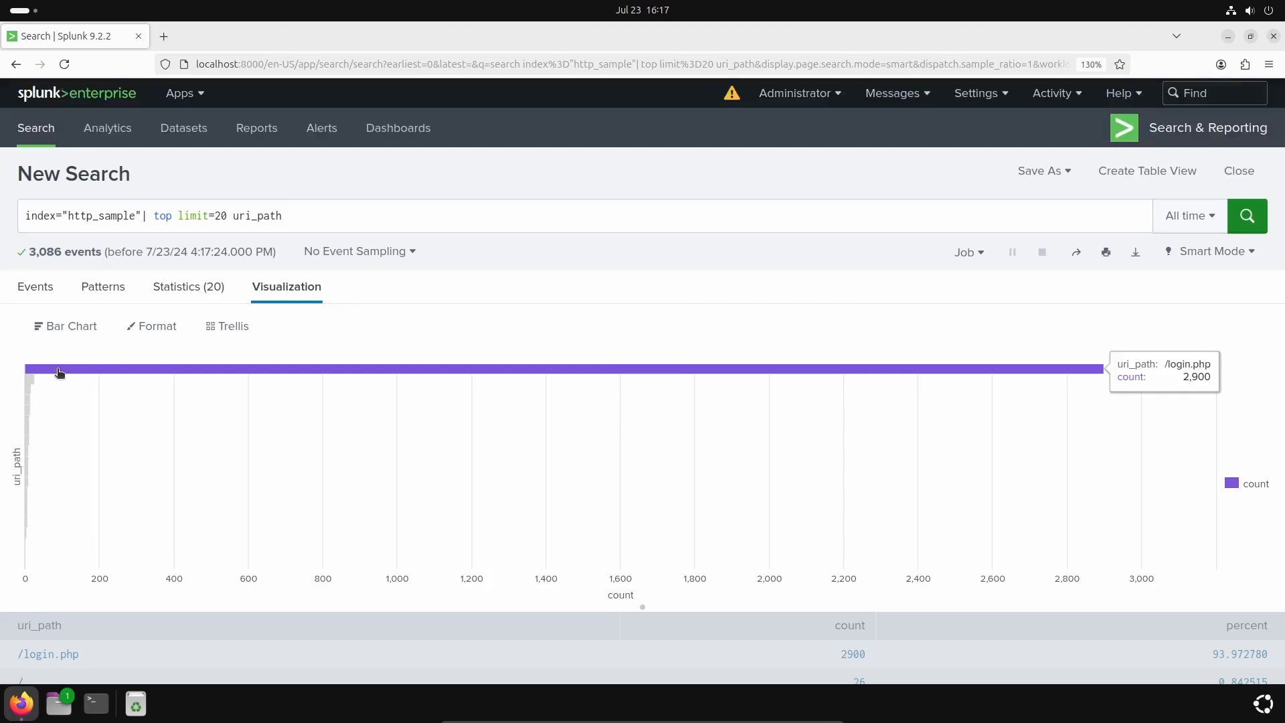
pyautogui.click(68, 323)
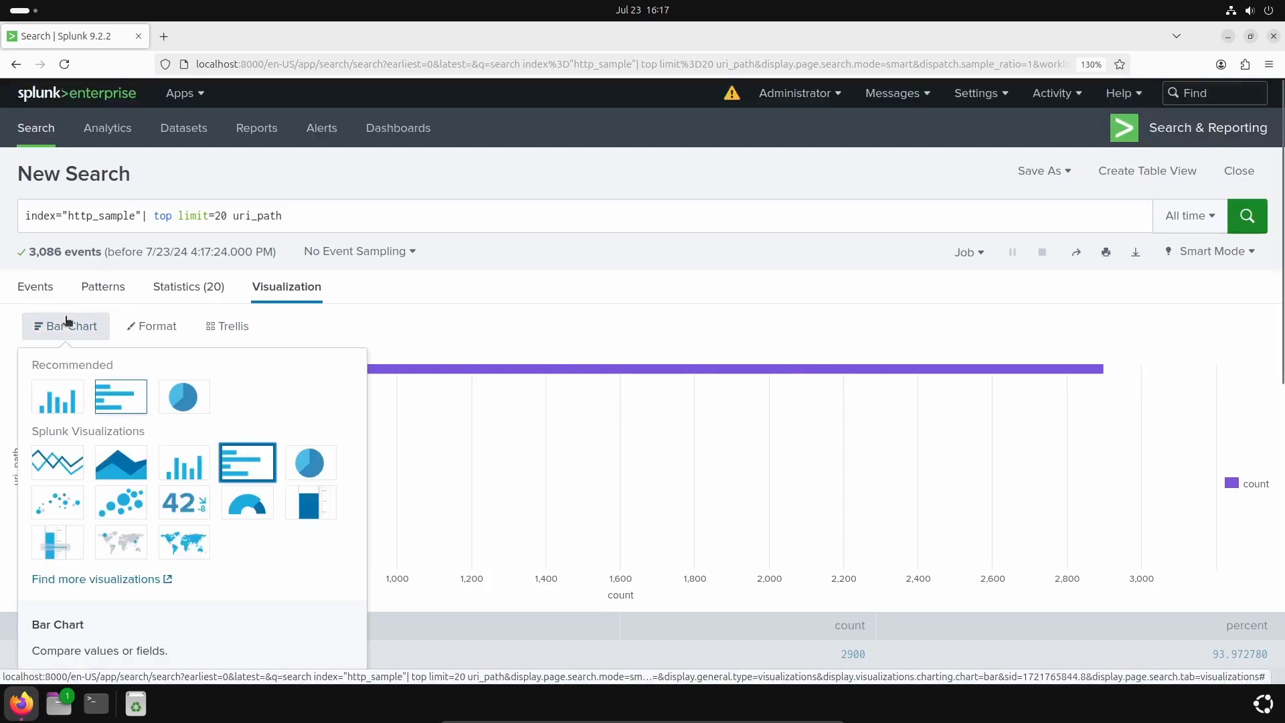
pyautogui.click(185, 397)
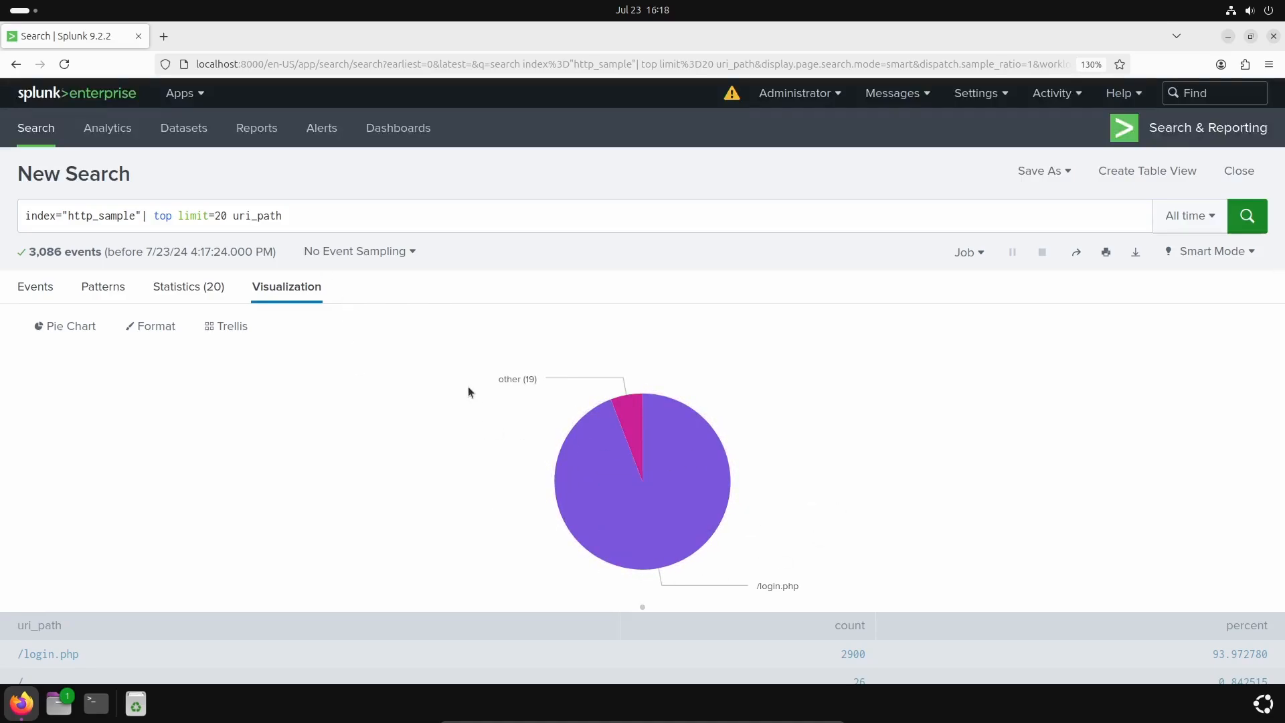
# Set the top command's limit to 5 for uri_path and rerun the search.
pyautogui.click(228, 221)
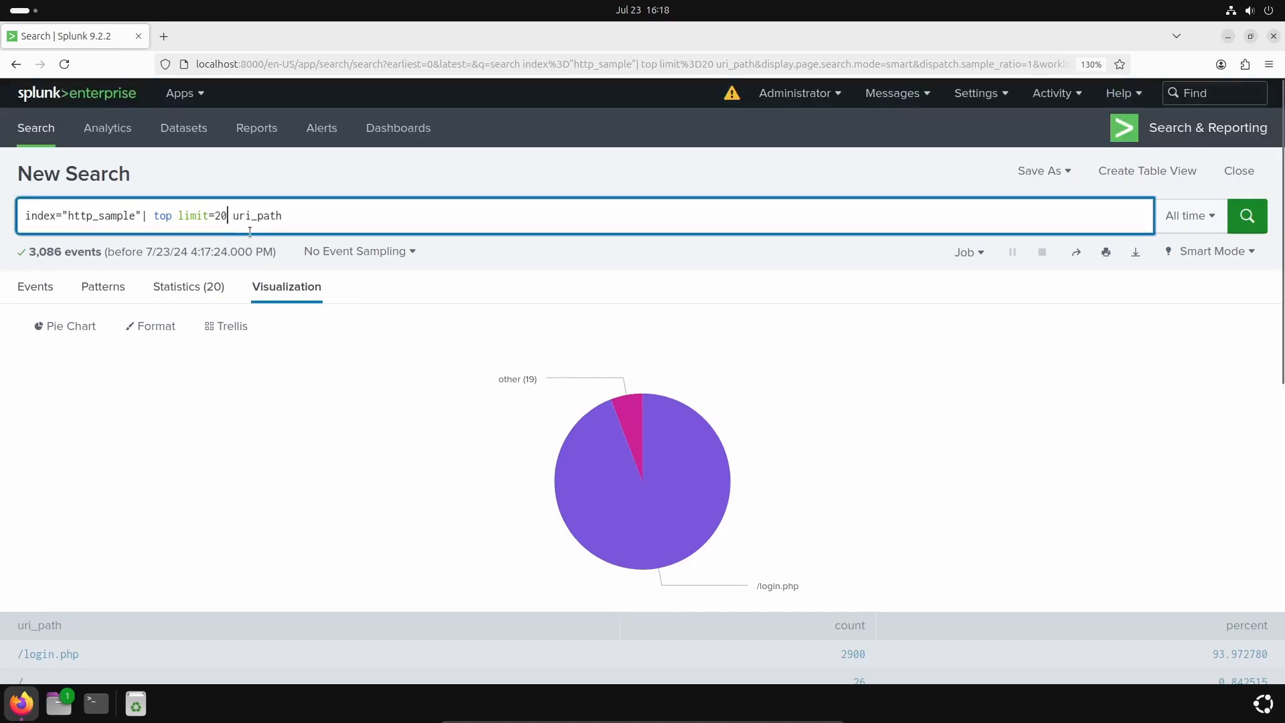
pyautogui.press('BackSpace')
pyautogui.press('BackSpace')
pyautogui.write('5')
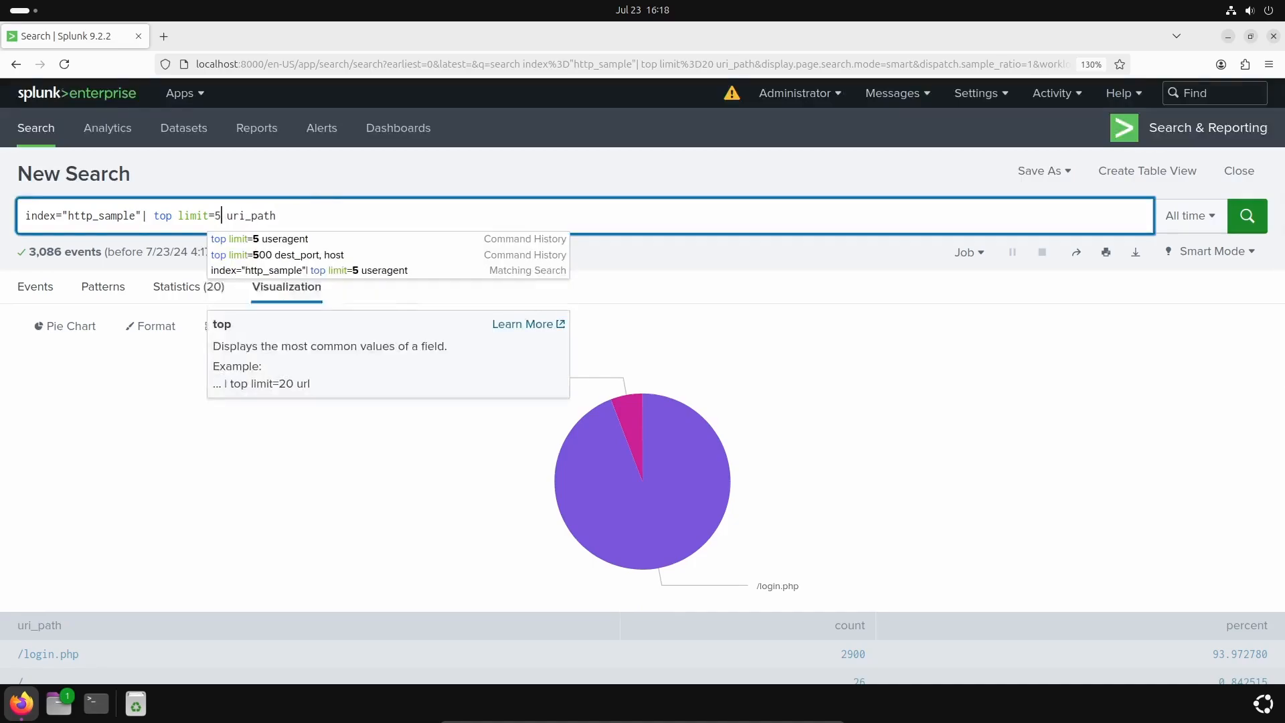
pyautogui.press('Return')
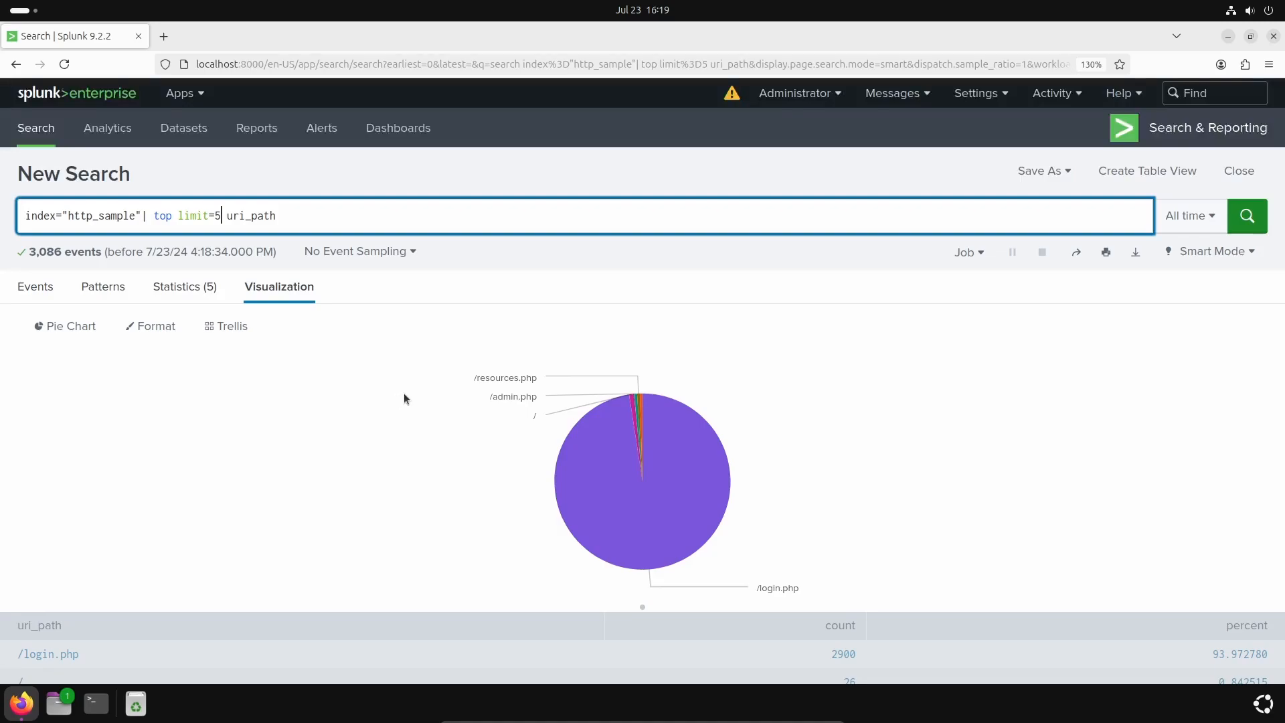
# Set up a new Classic dashboard titled "Website Statistics" for this chart, with permissions Shared in App.
pyautogui.click(1032, 174)
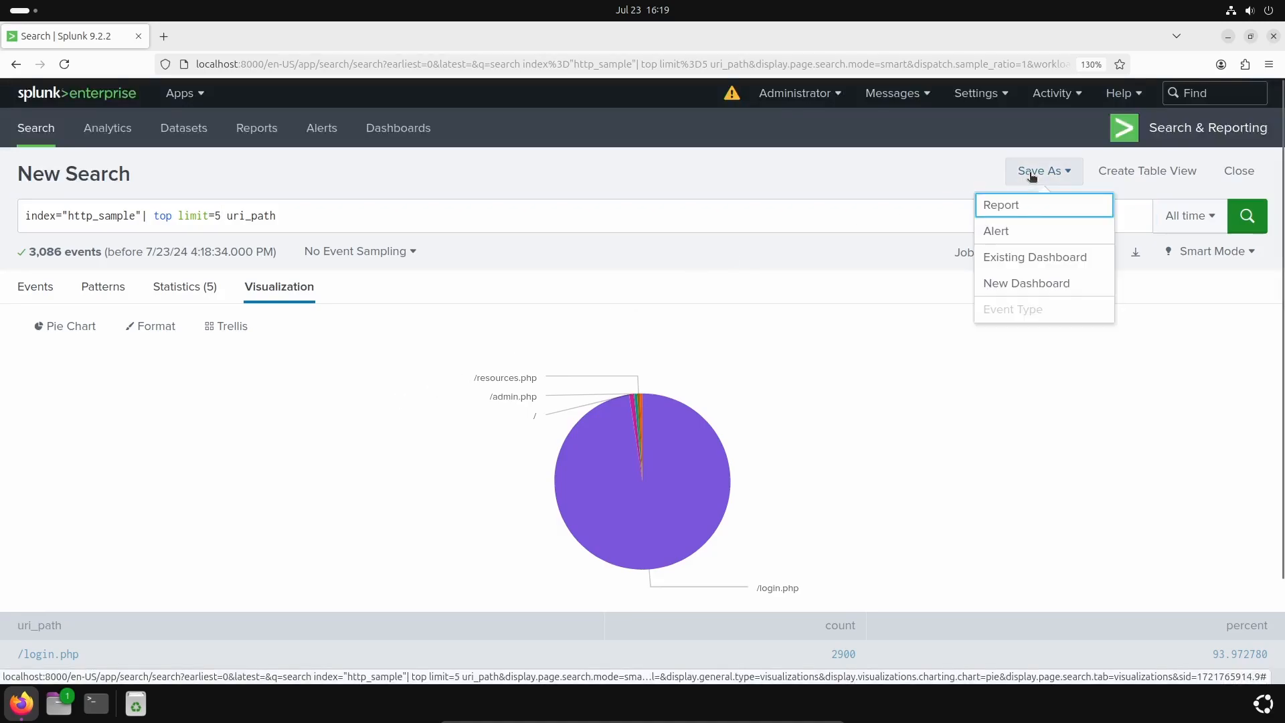
pyautogui.click(1024, 284)
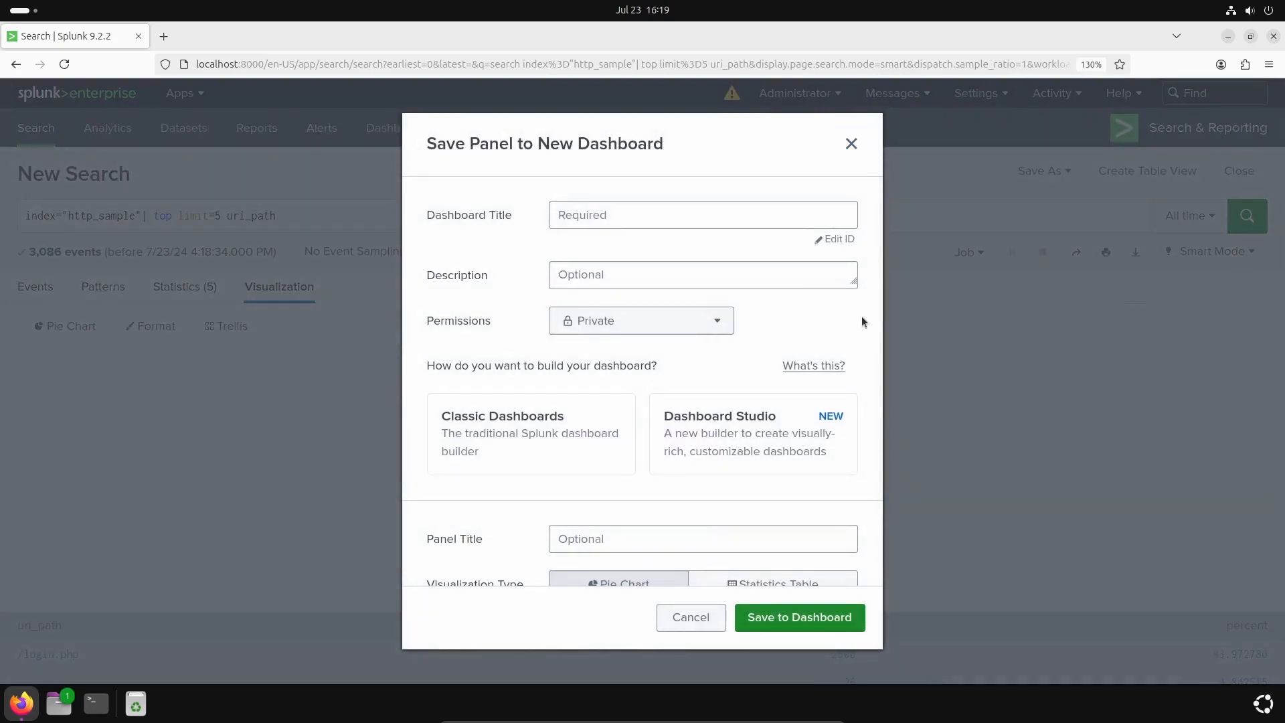
pyautogui.click(649, 207)
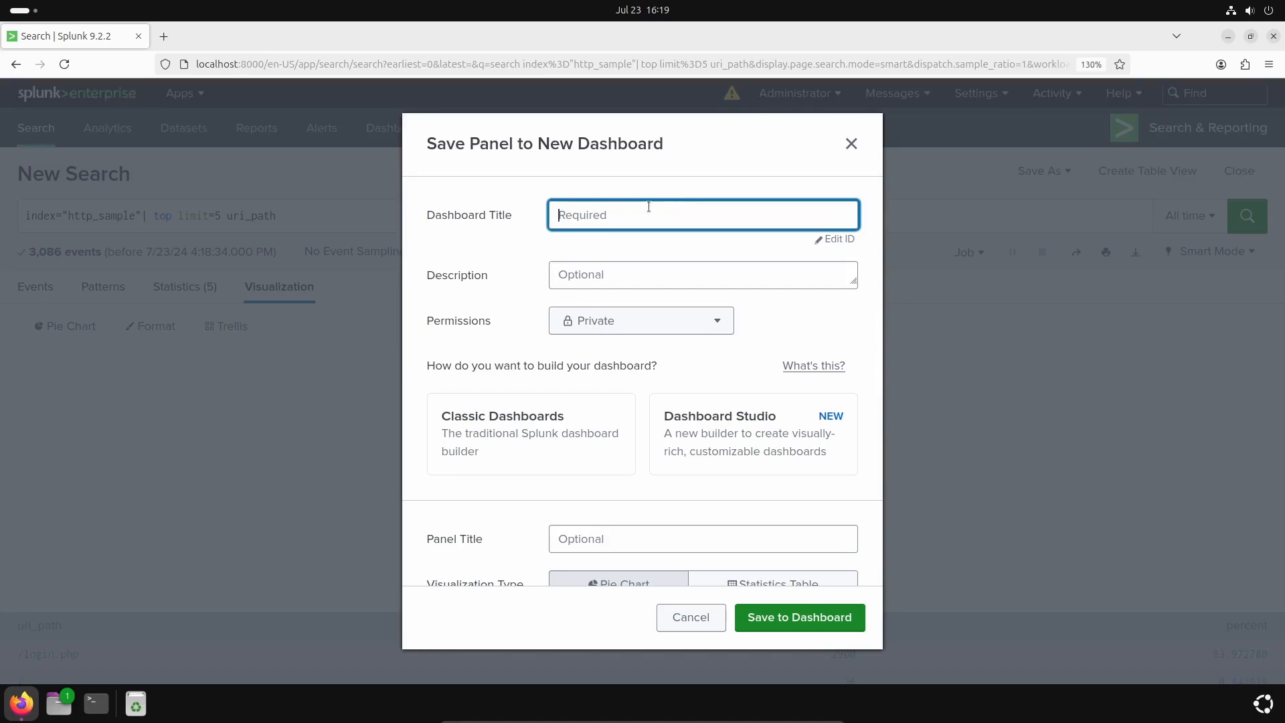
pyautogui.write('Website Statistics')
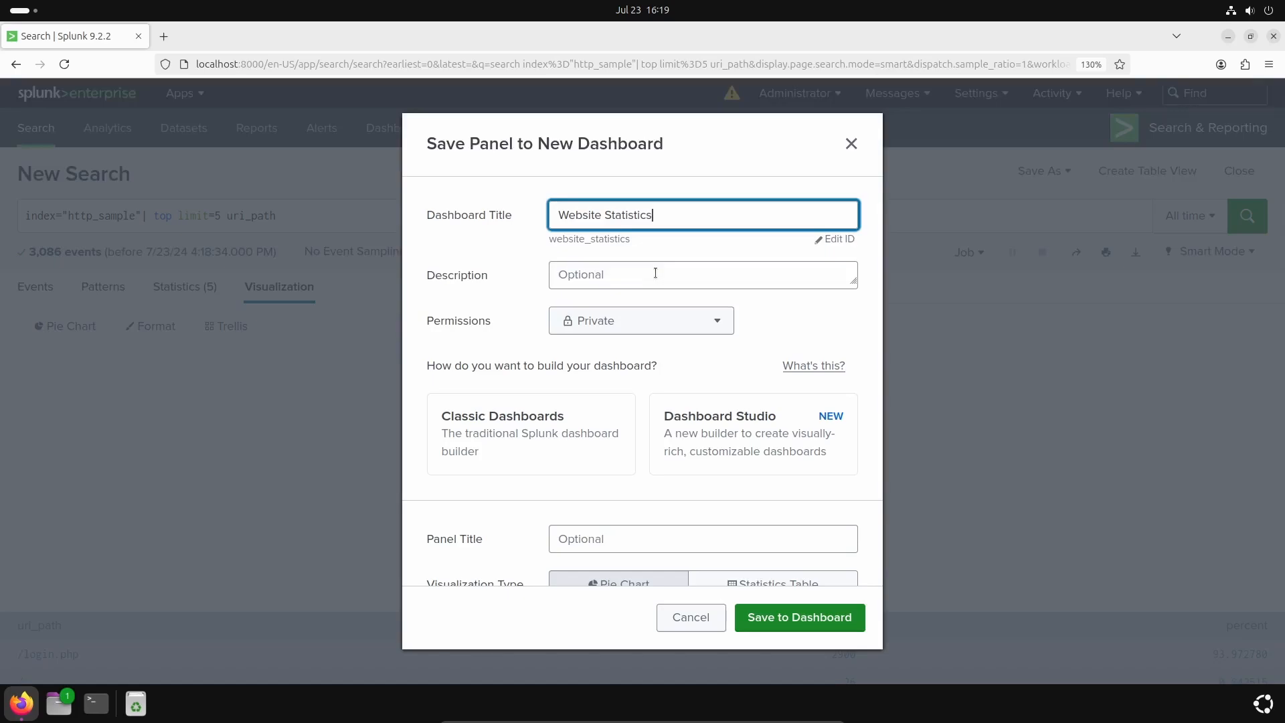
pyautogui.click(666, 321)
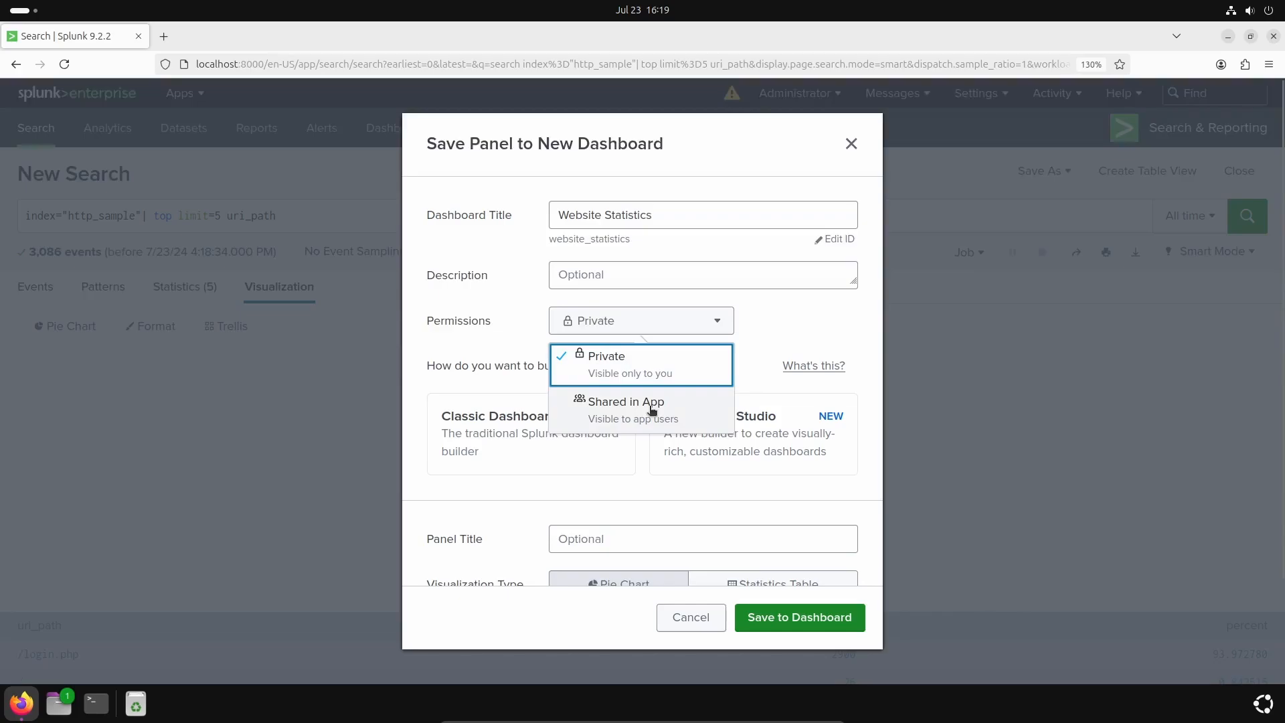
pyautogui.click(711, 417)
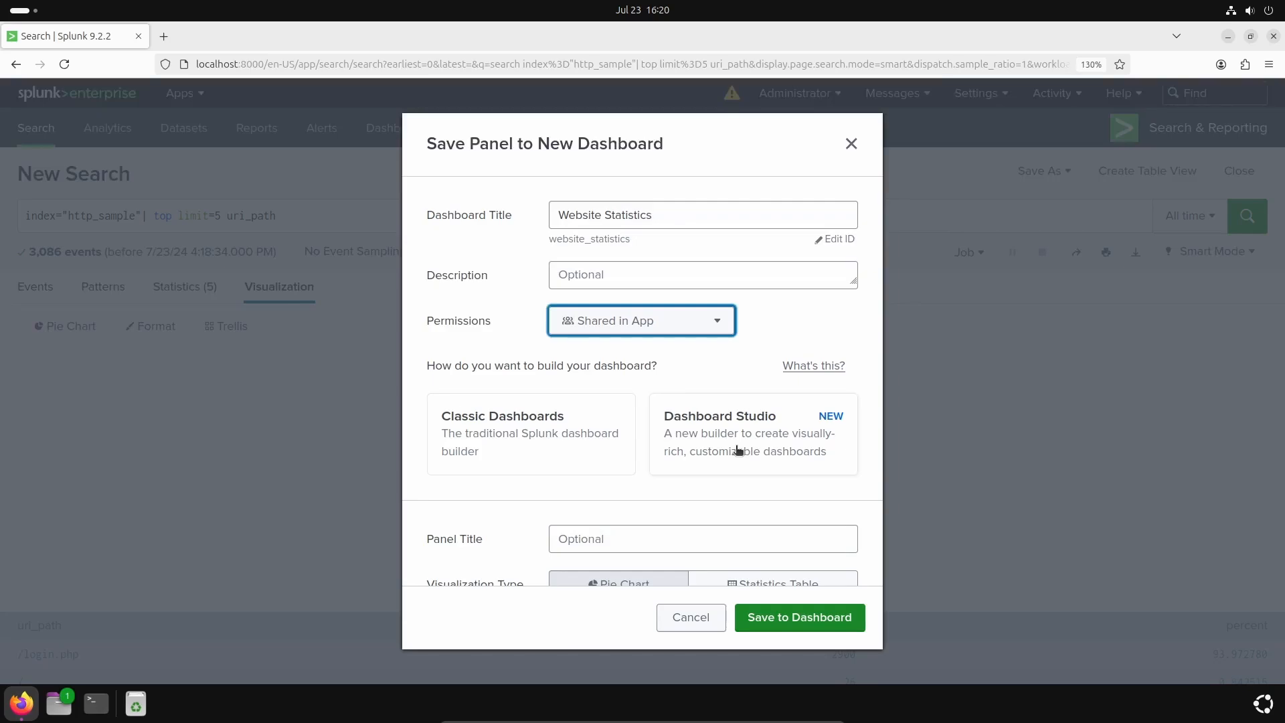
pyautogui.click(543, 440)
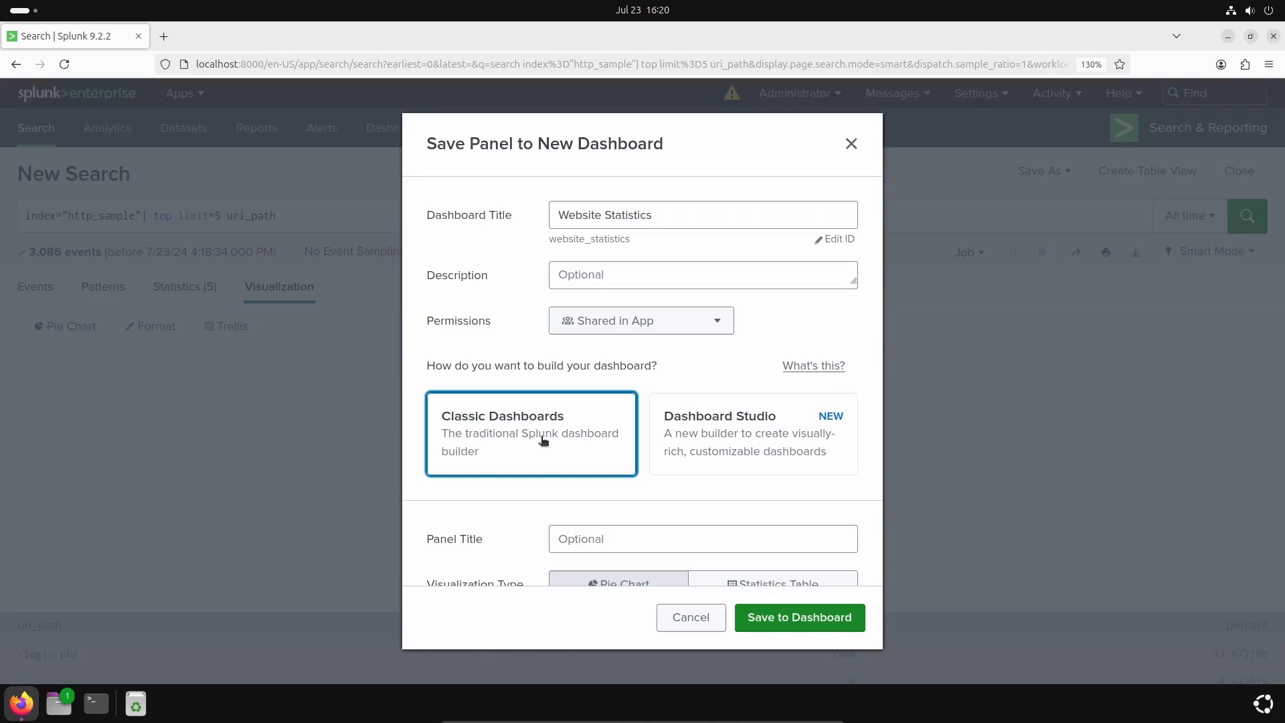
# Title the panel "Requests by URI Path" and save it to the dashboard as a pie chart.
pyautogui.scroll(-2, 527, 420)
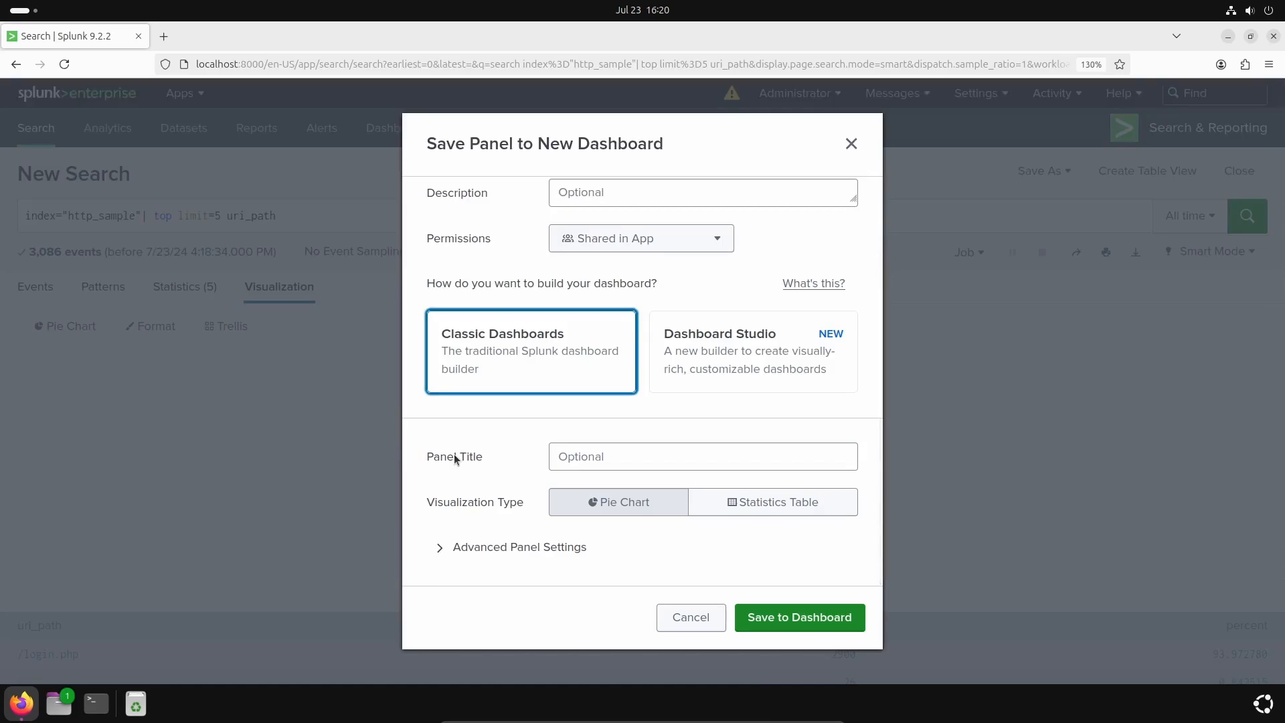
pyautogui.click(588, 457)
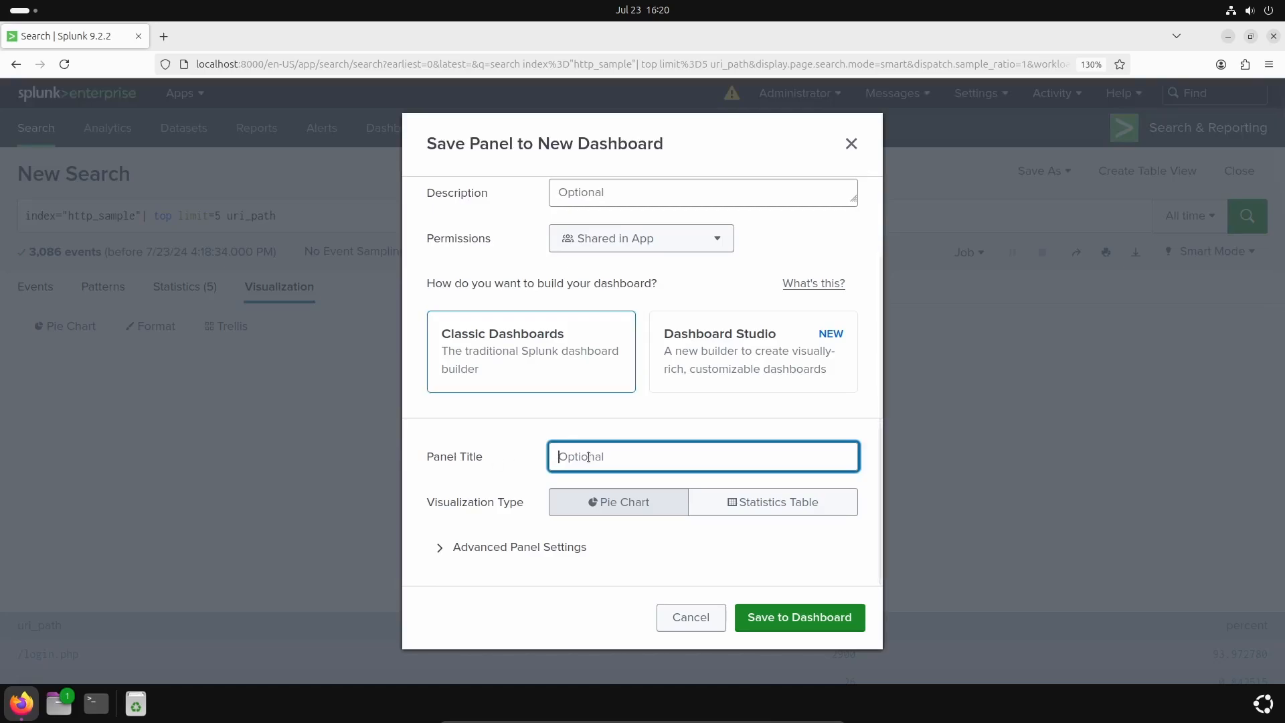
pyautogui.write('Requests ')
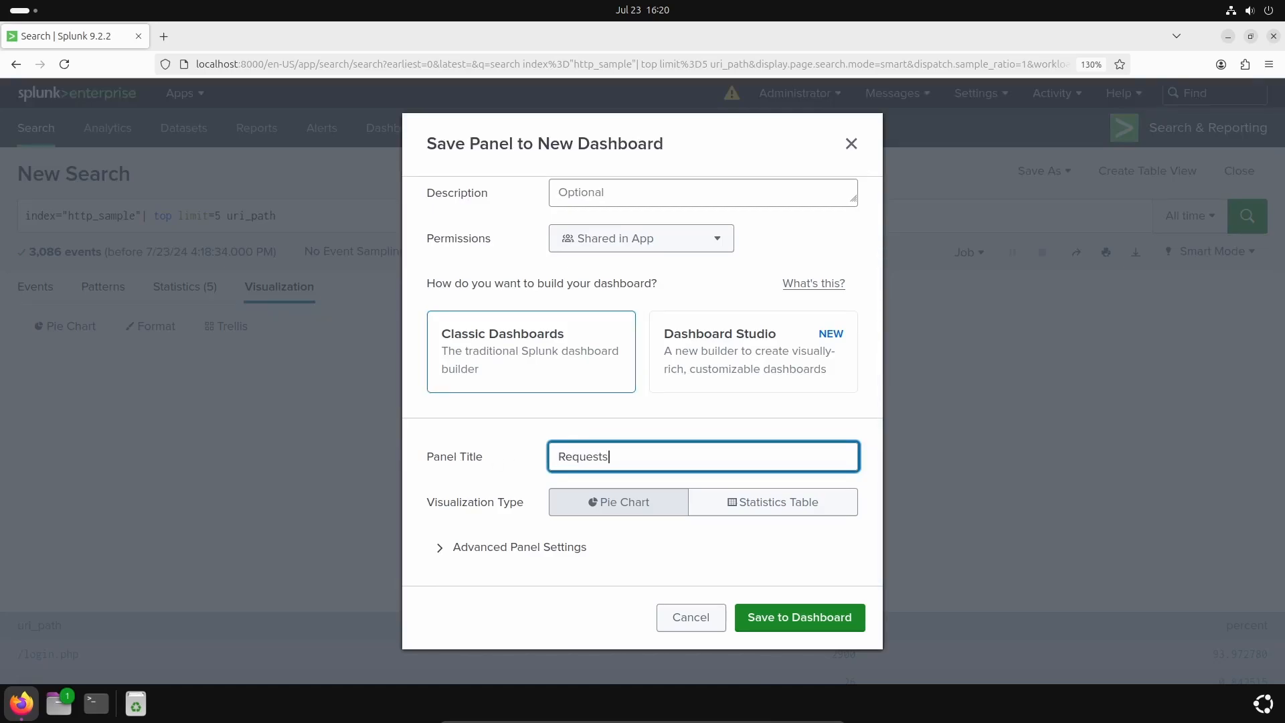
pyautogui.write('by URI Path')
pyautogui.scroll(-3, 505, 512)
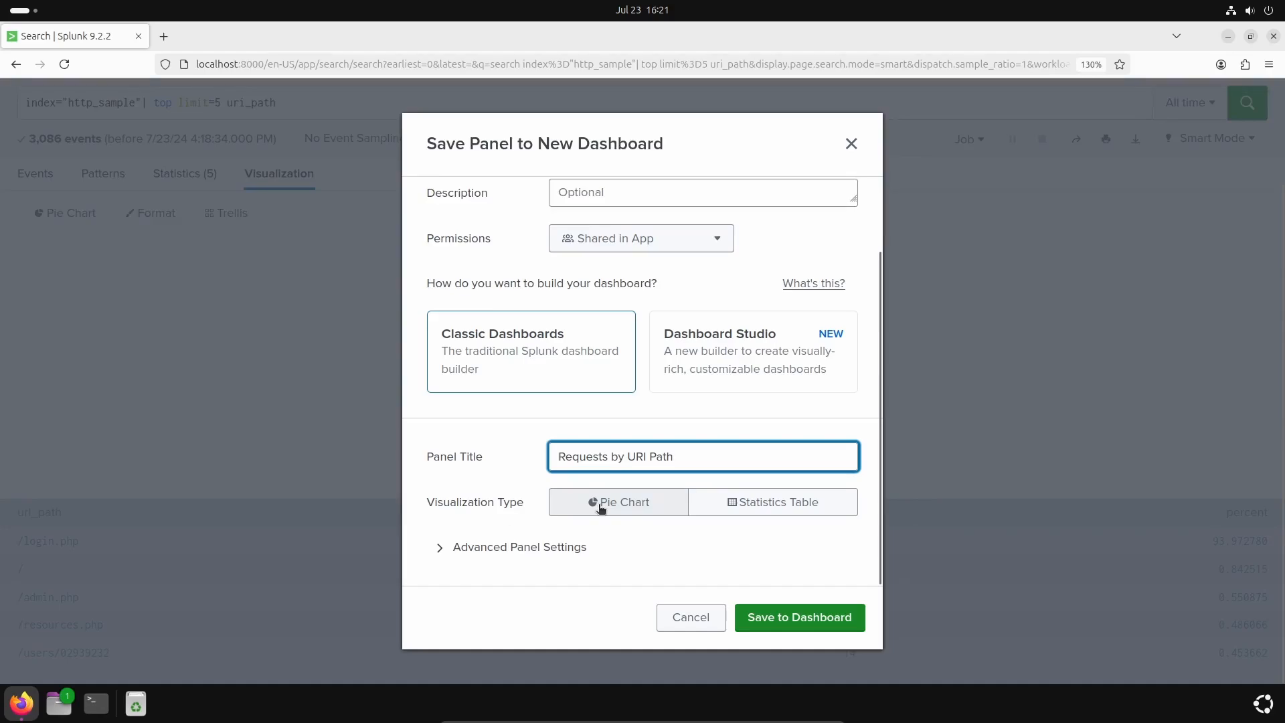
pyautogui.click(815, 628)
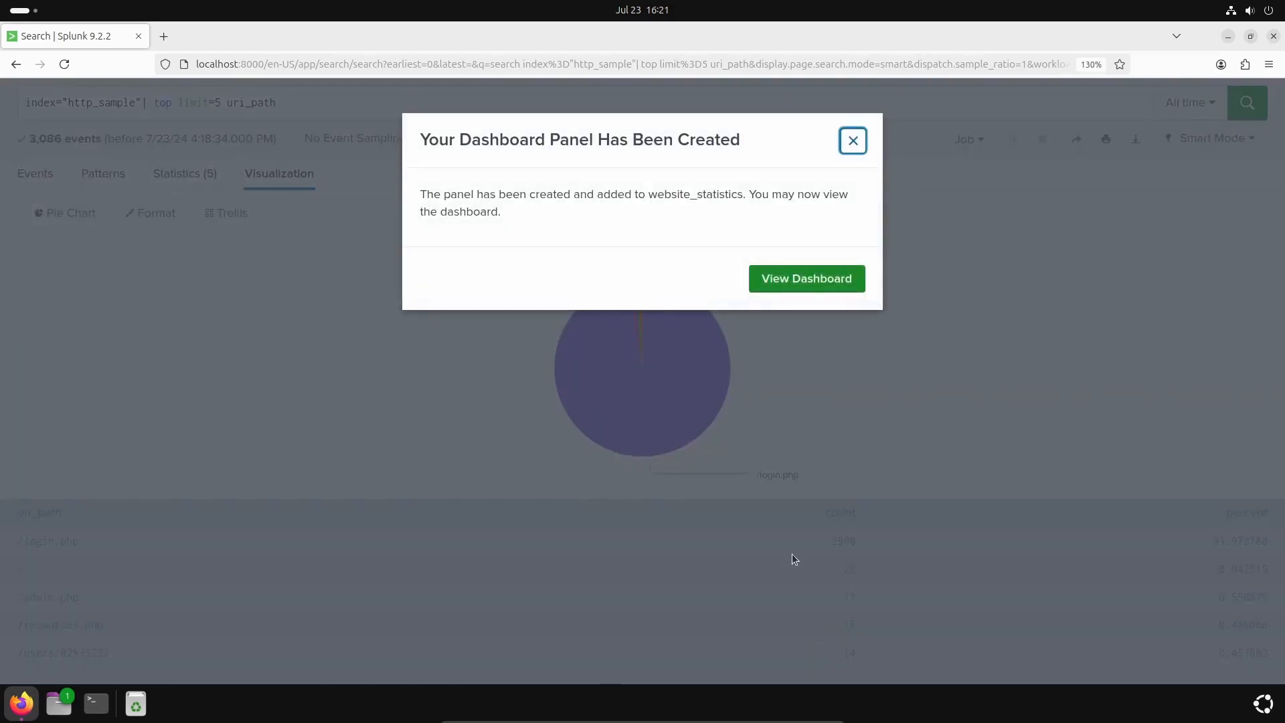
# View the saved Website Statistics dashboard and display the browser in full screen.
pyautogui.click(806, 288)
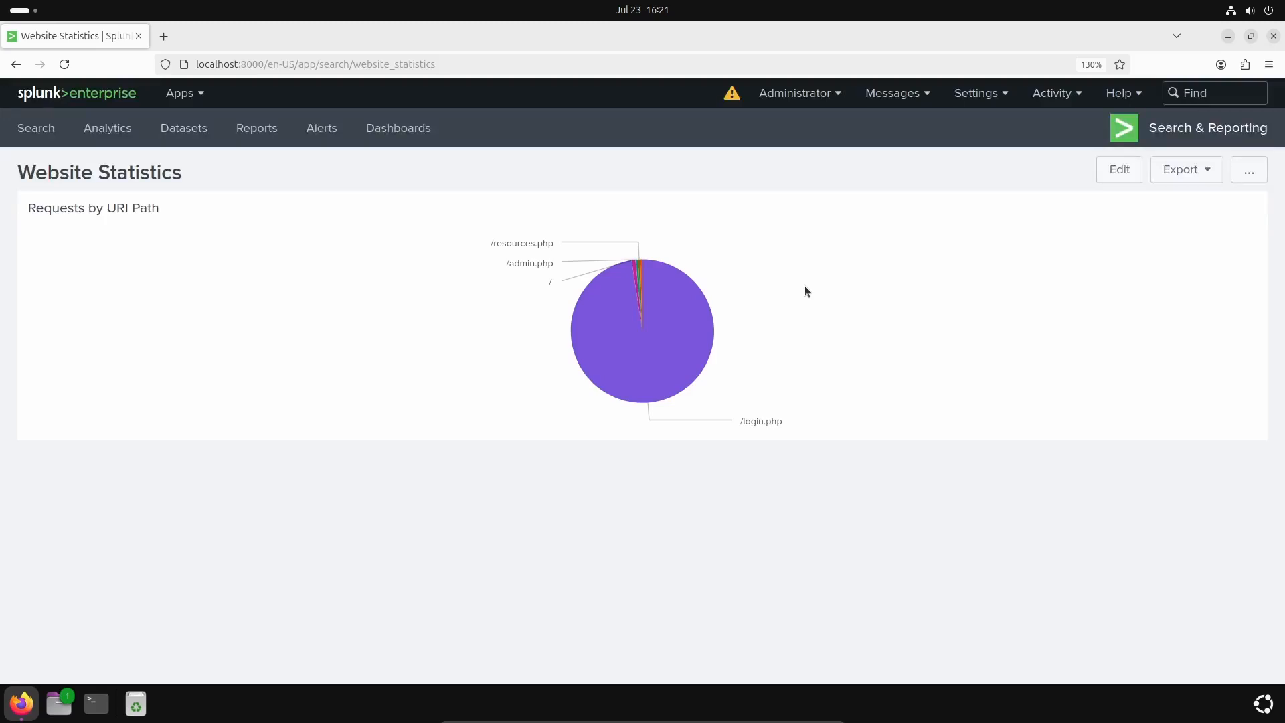
pyautogui.press('F11')
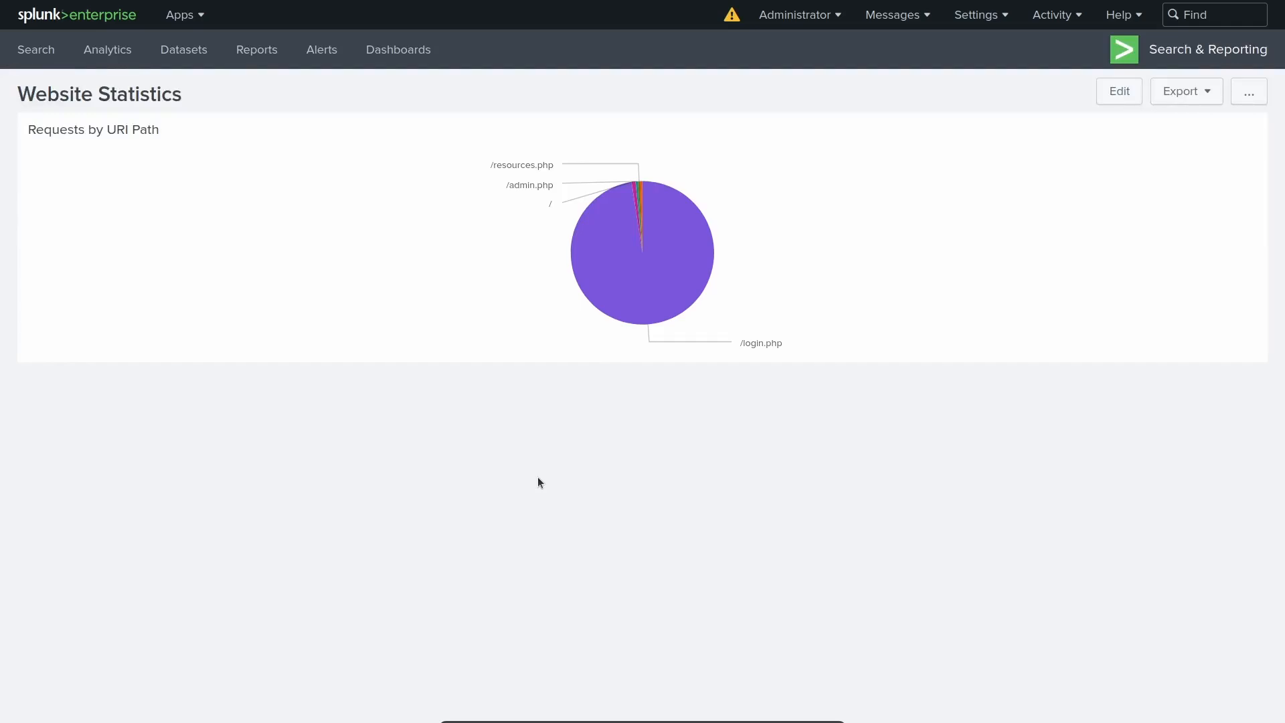
# Start a new search and run index="http_sample" with | timechart count on a second line.
pyautogui.click(203, 14)
pyautogui.click(161, 50)
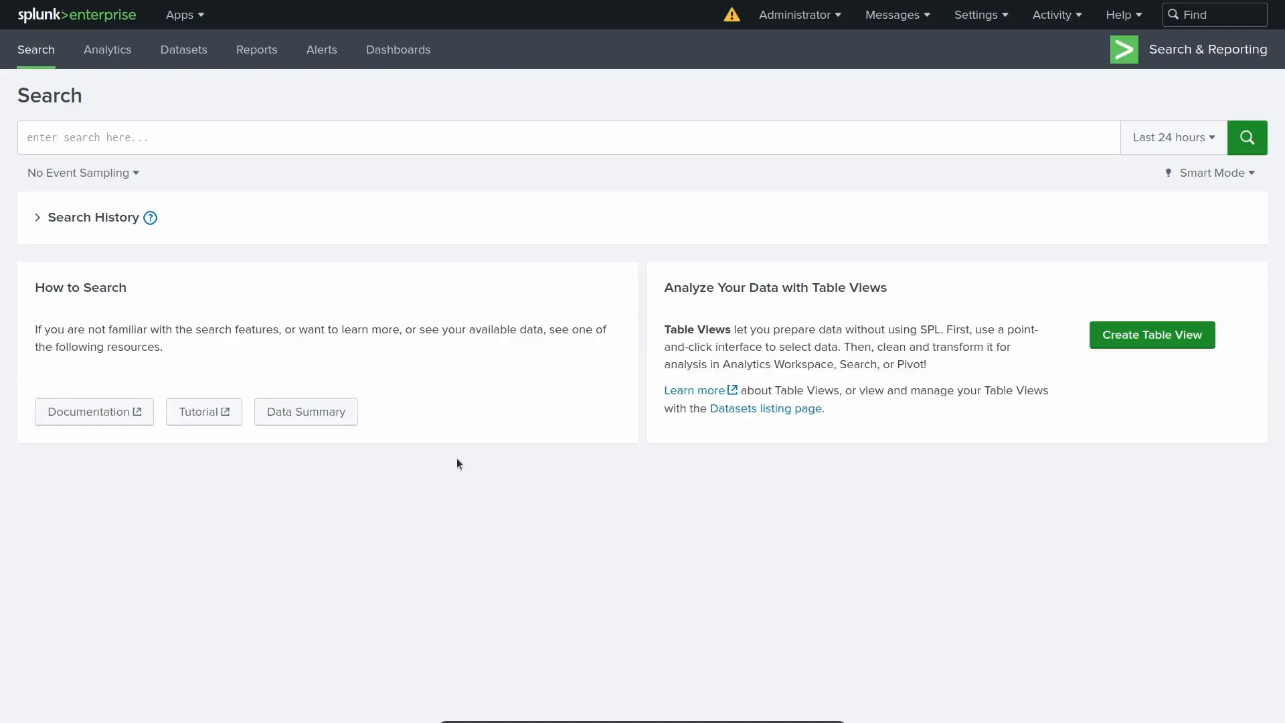
pyautogui.click(140, 148)
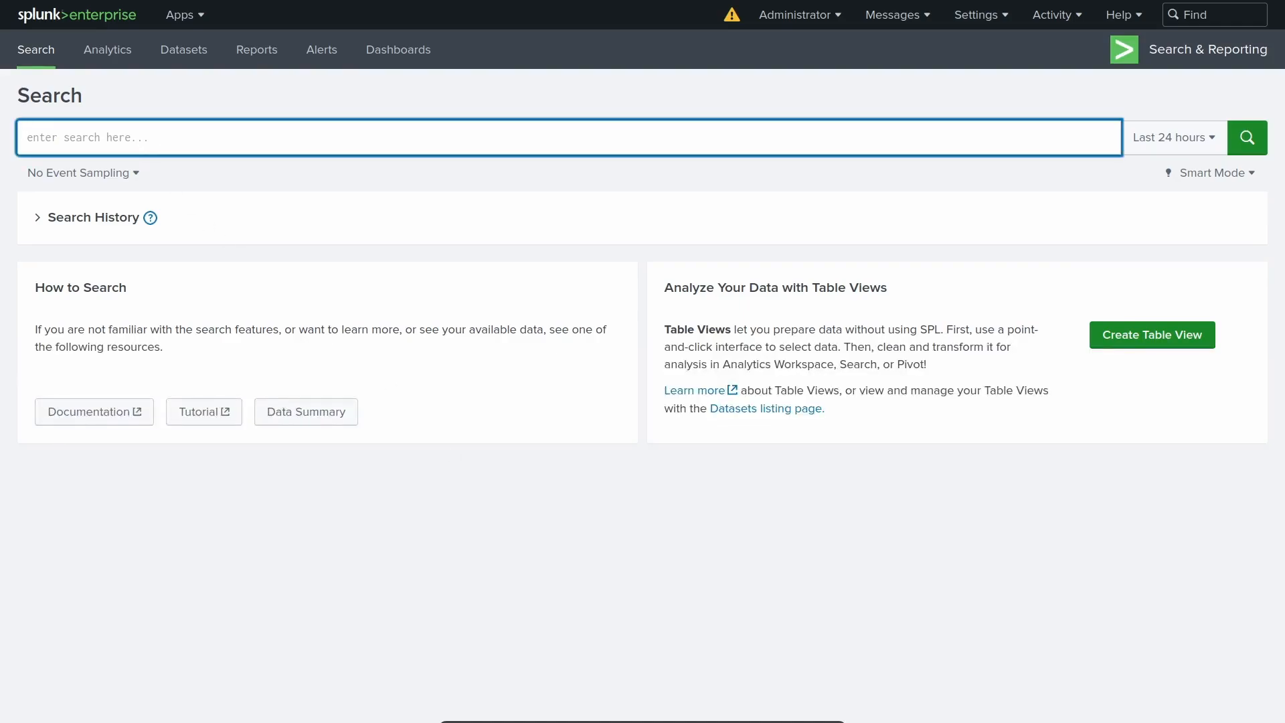
pyautogui.write('index="')
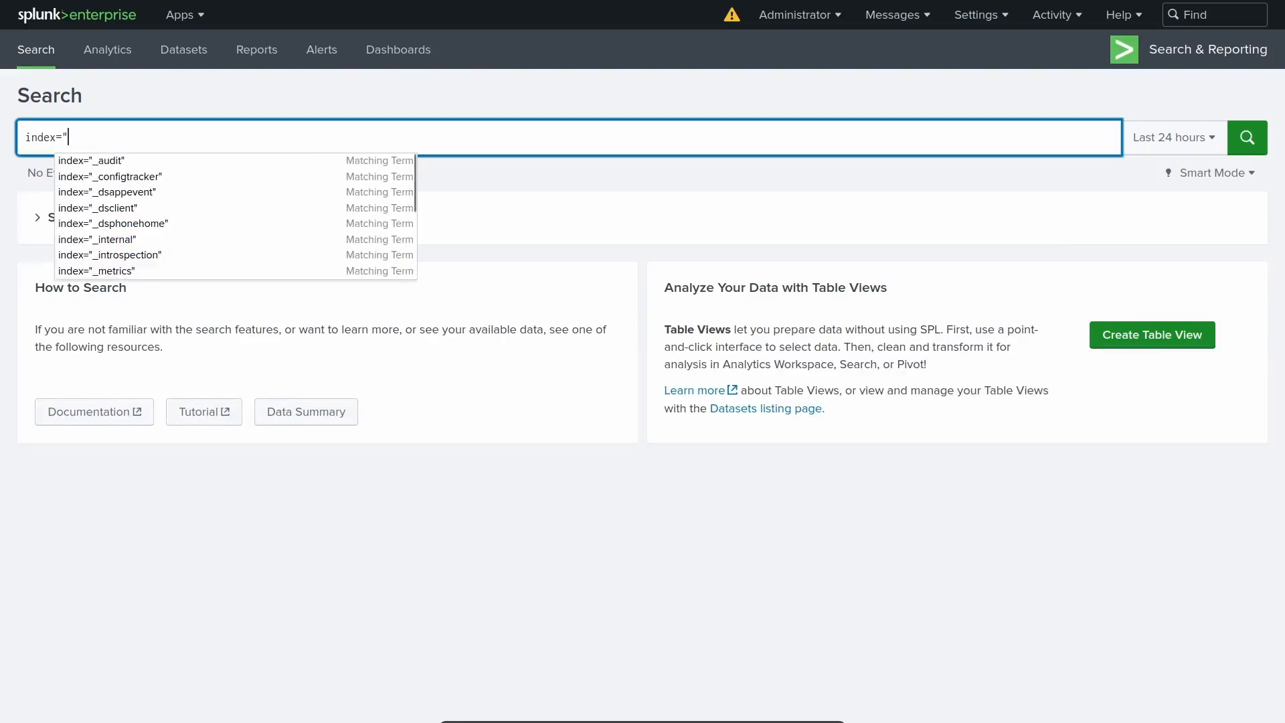
pyautogui.write('http')
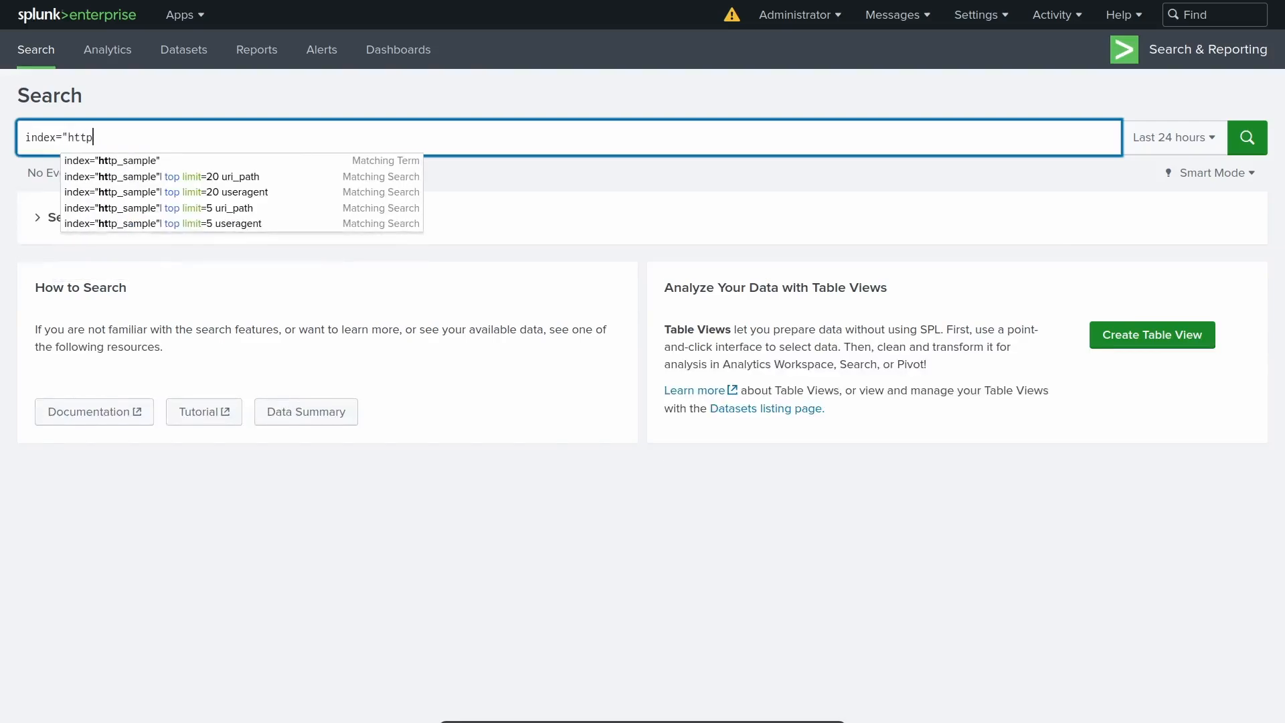
pyautogui.write('_sample"')
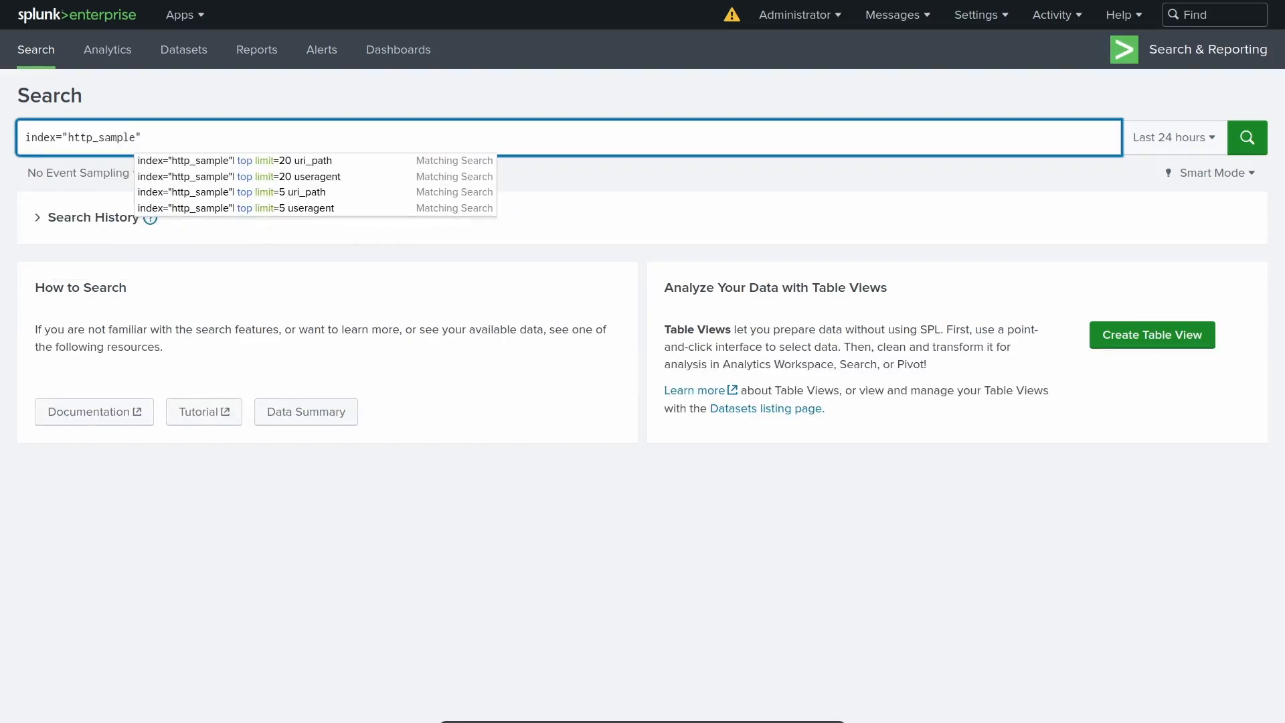
pyautogui.hotkey('shift', 'Return')
pyautogui.write('| ')
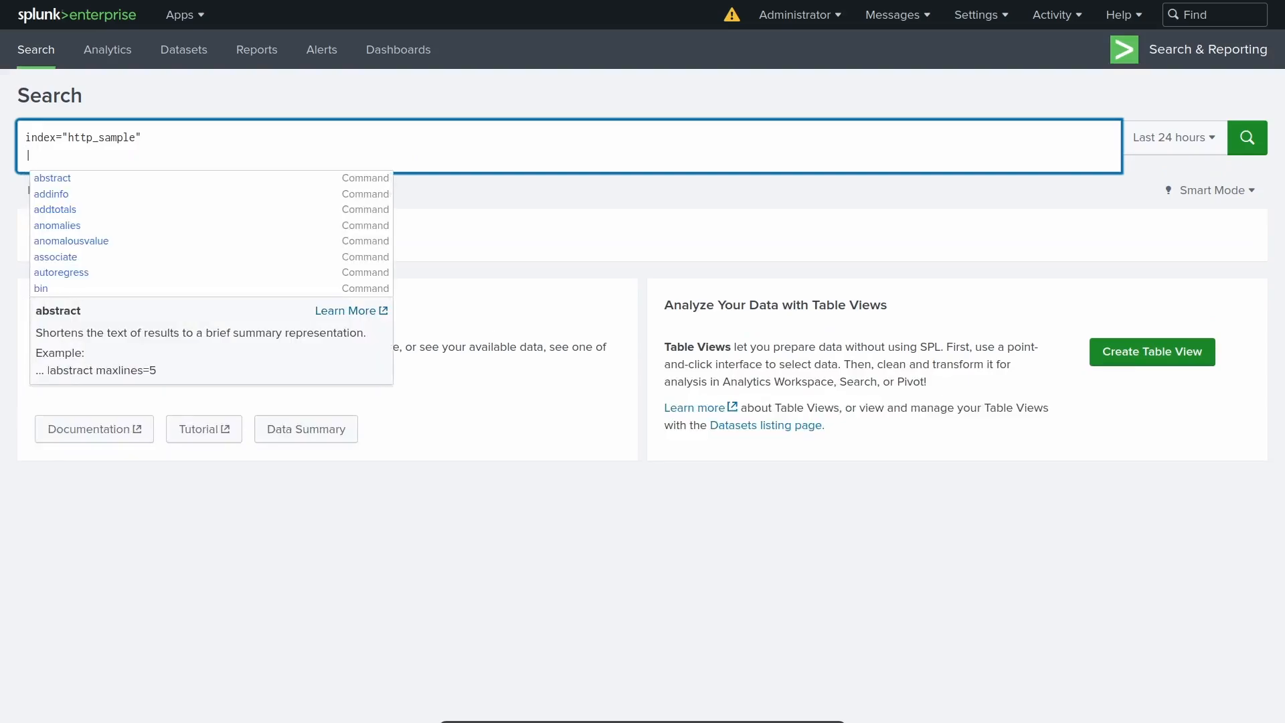
pyautogui.write('timechart')
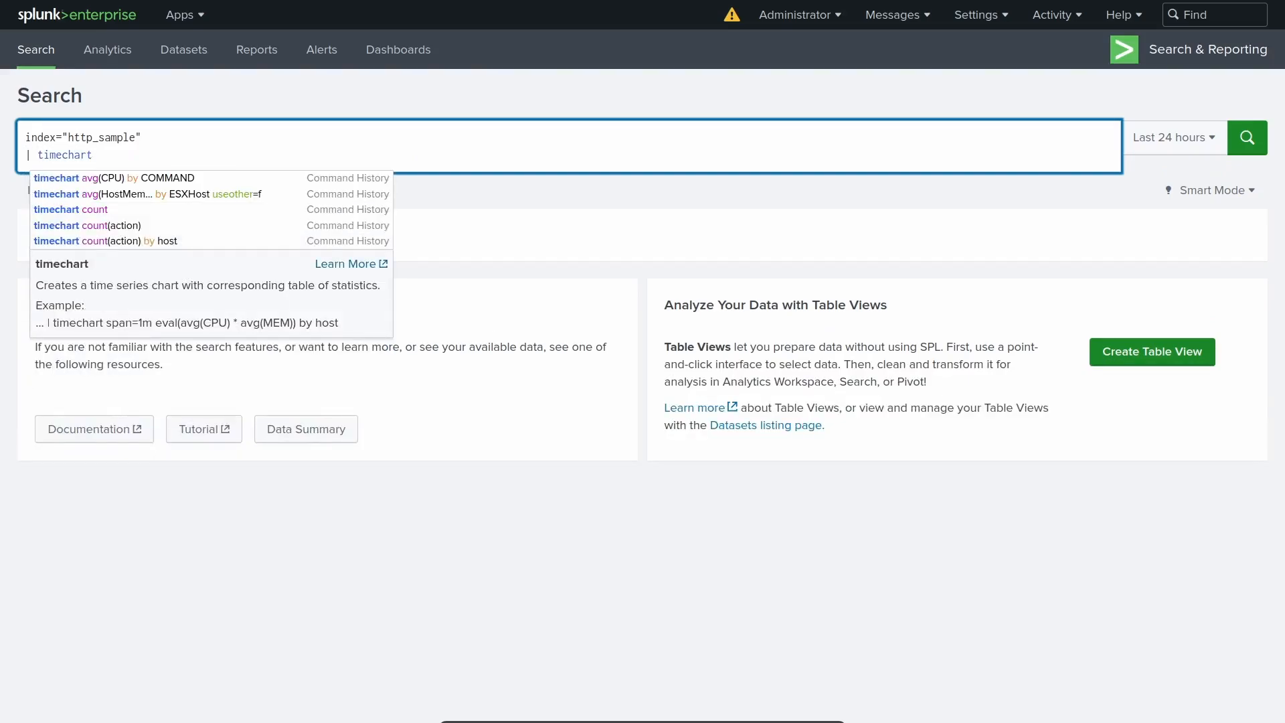
pyautogui.write(' count')
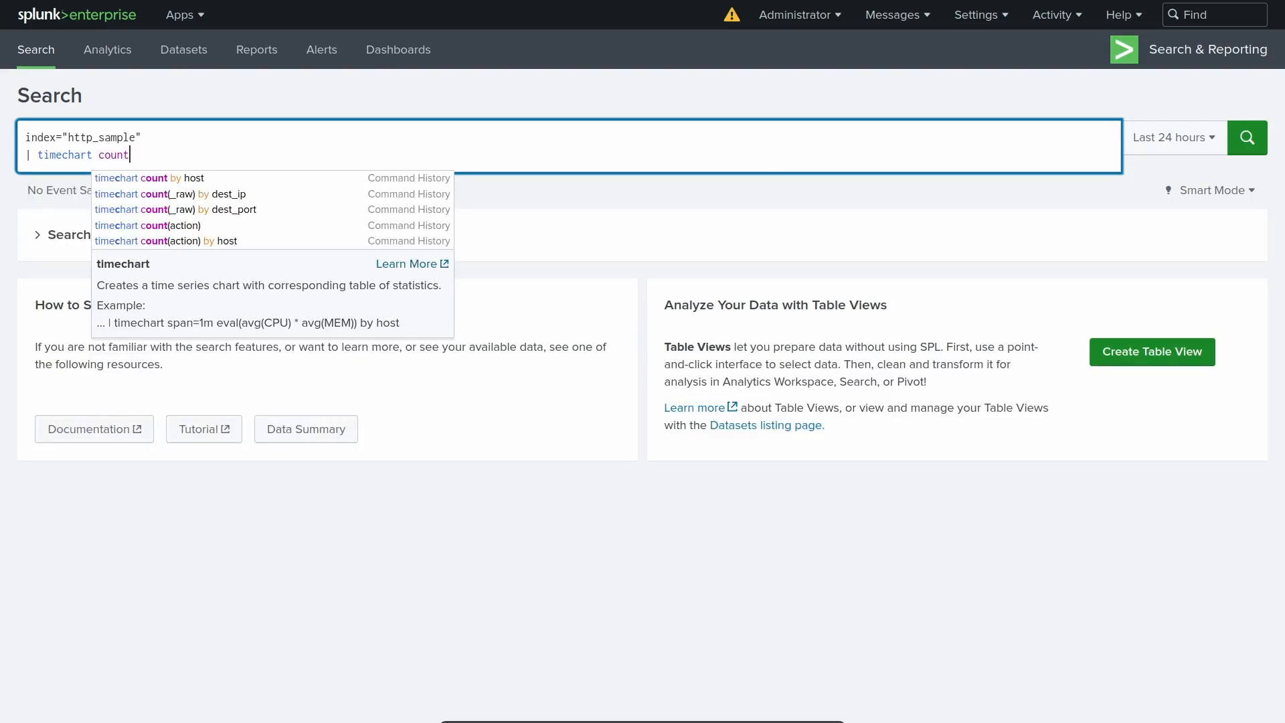
pyautogui.press('Return')
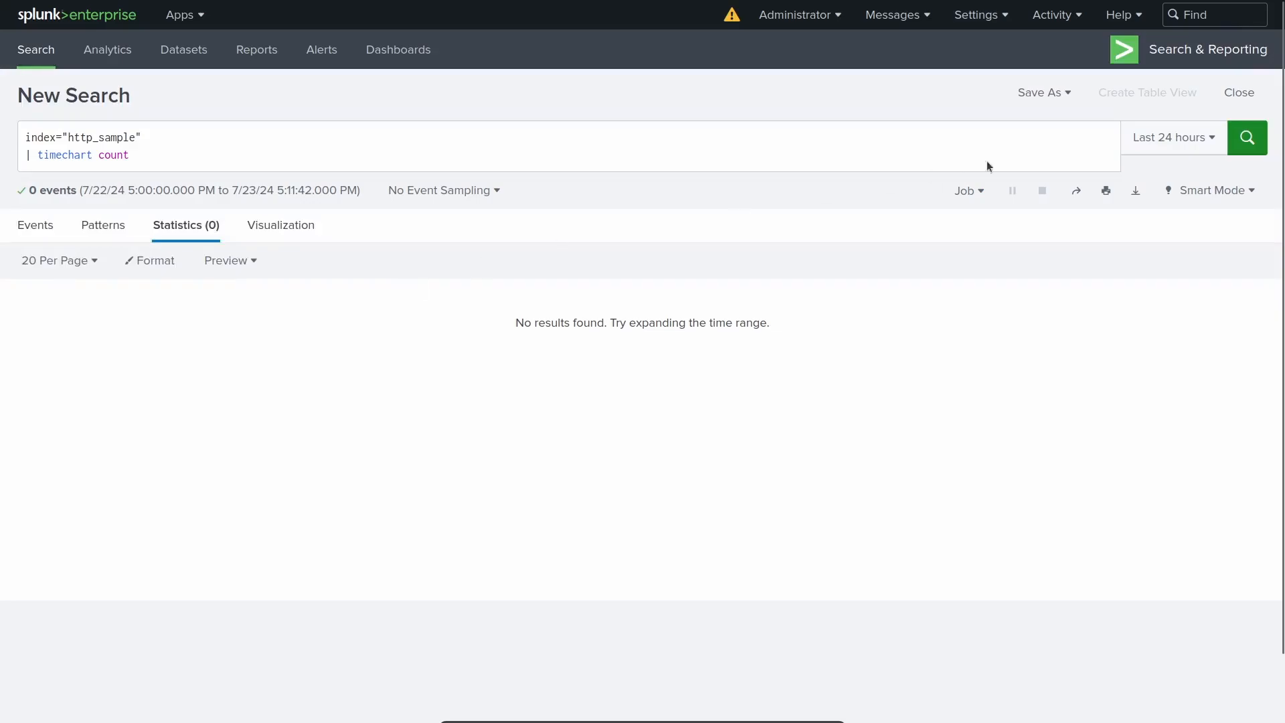
# Set the search's time range to All time and visualize the timechart results as an area chart.
pyautogui.click(1134, 142)
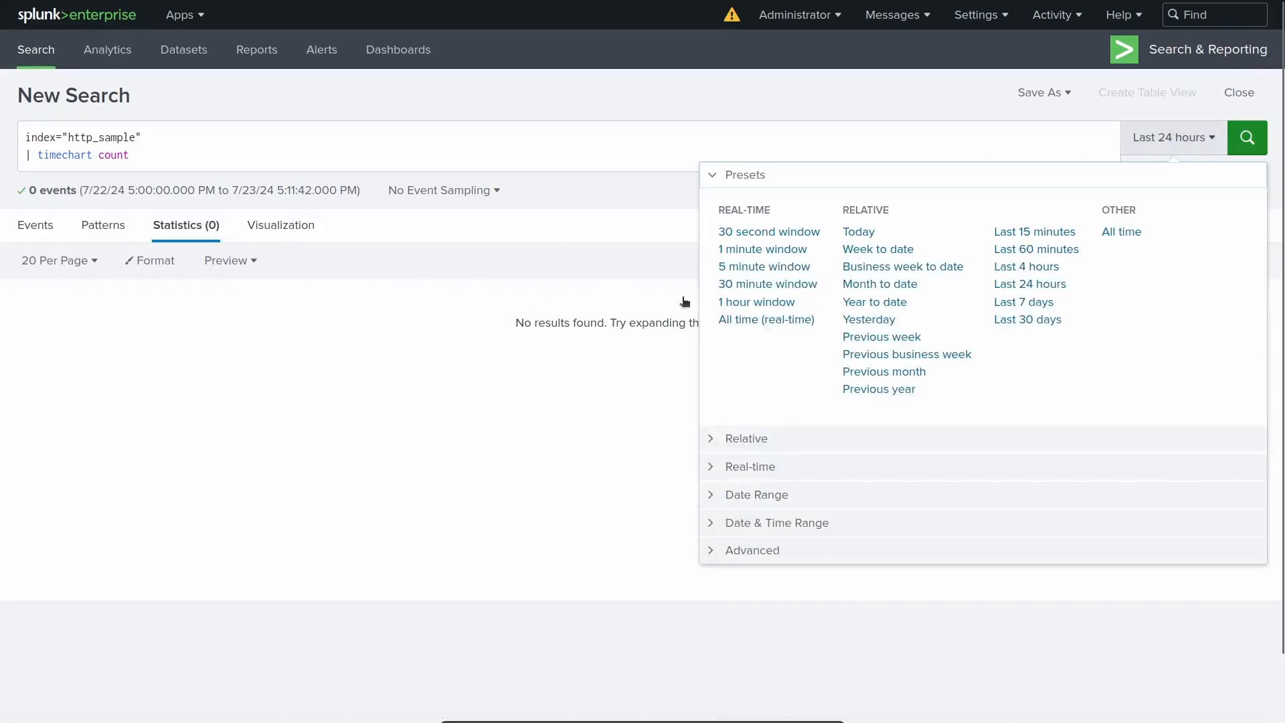
pyautogui.click(1123, 232)
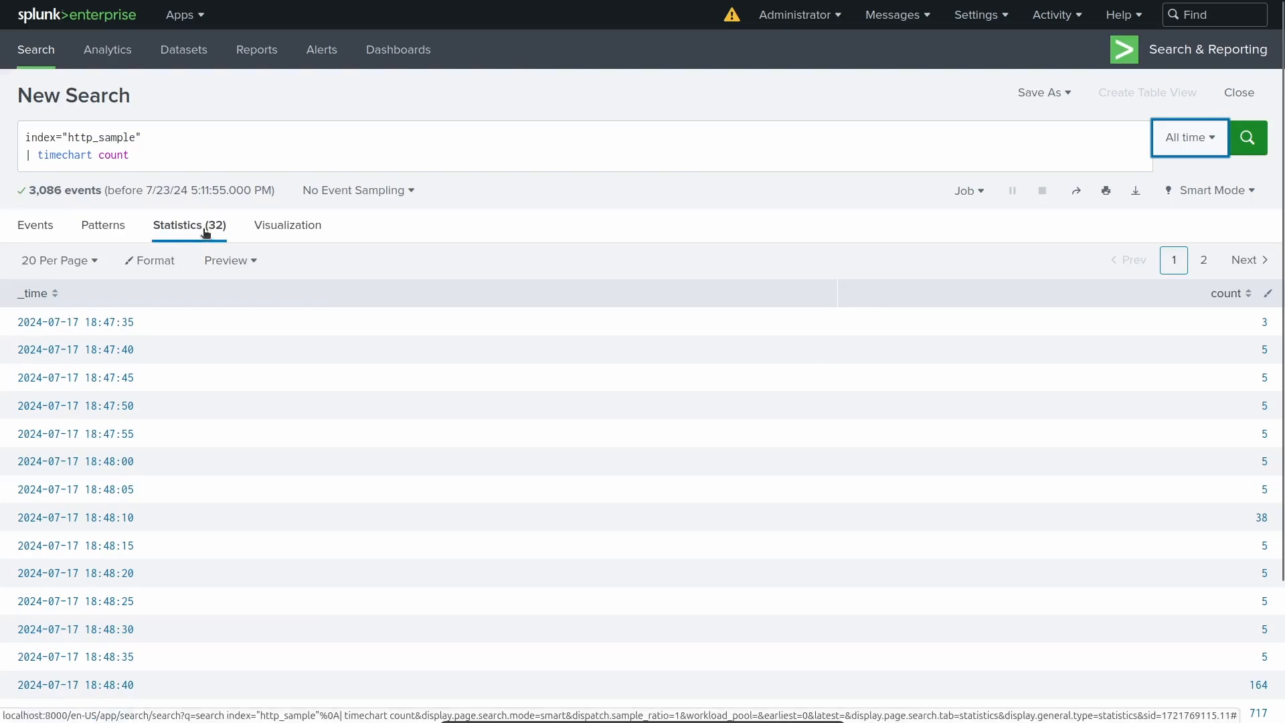
pyautogui.click(275, 229)
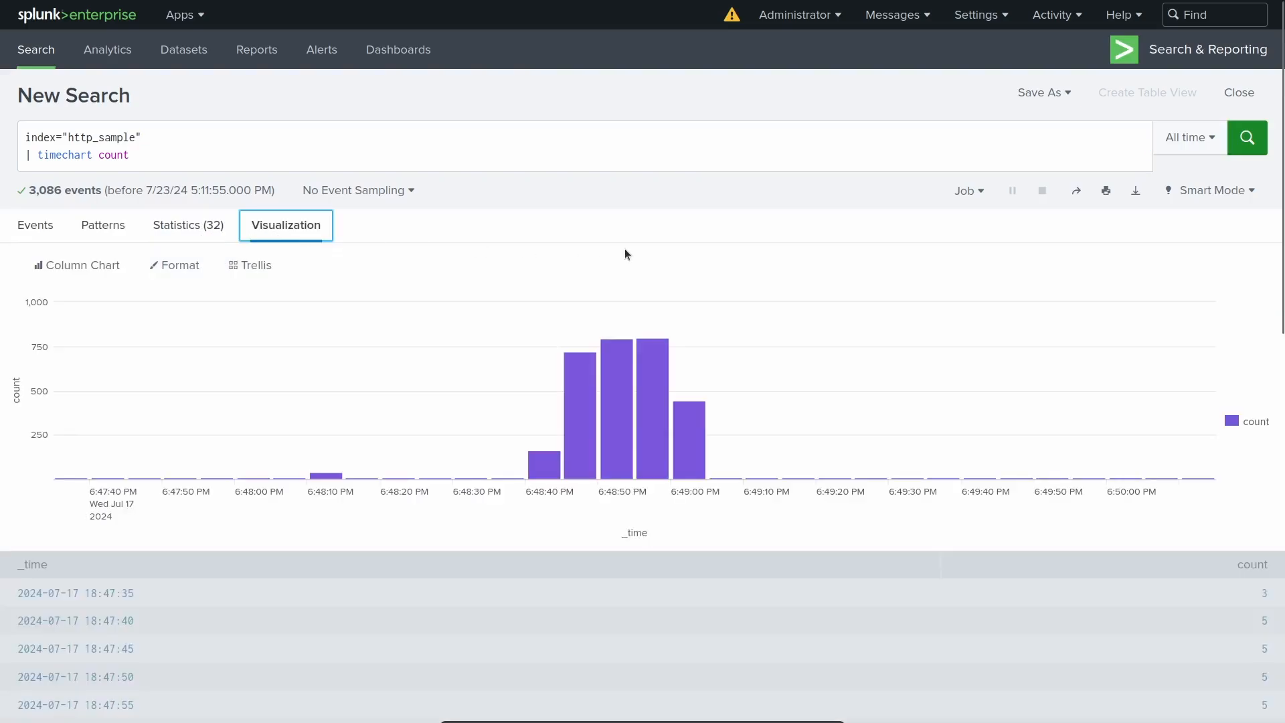
pyautogui.click(580, 181)
pyautogui.click(75, 264)
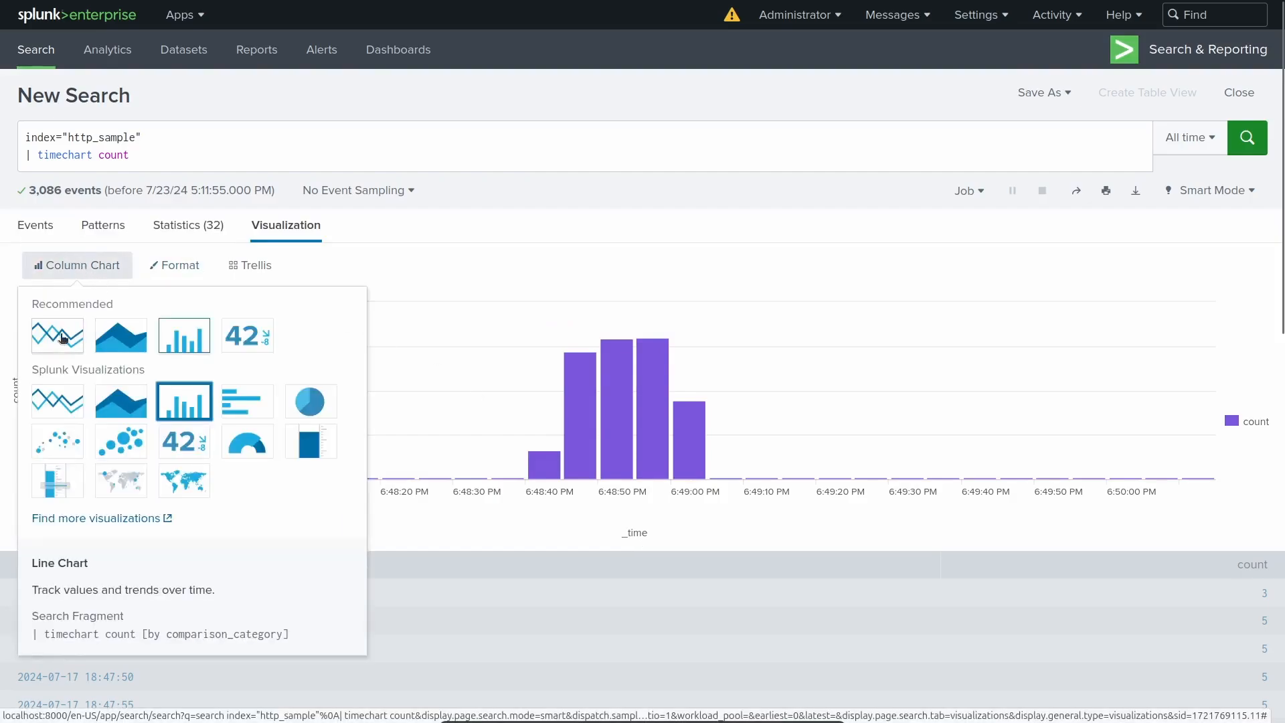
pyautogui.click(119, 339)
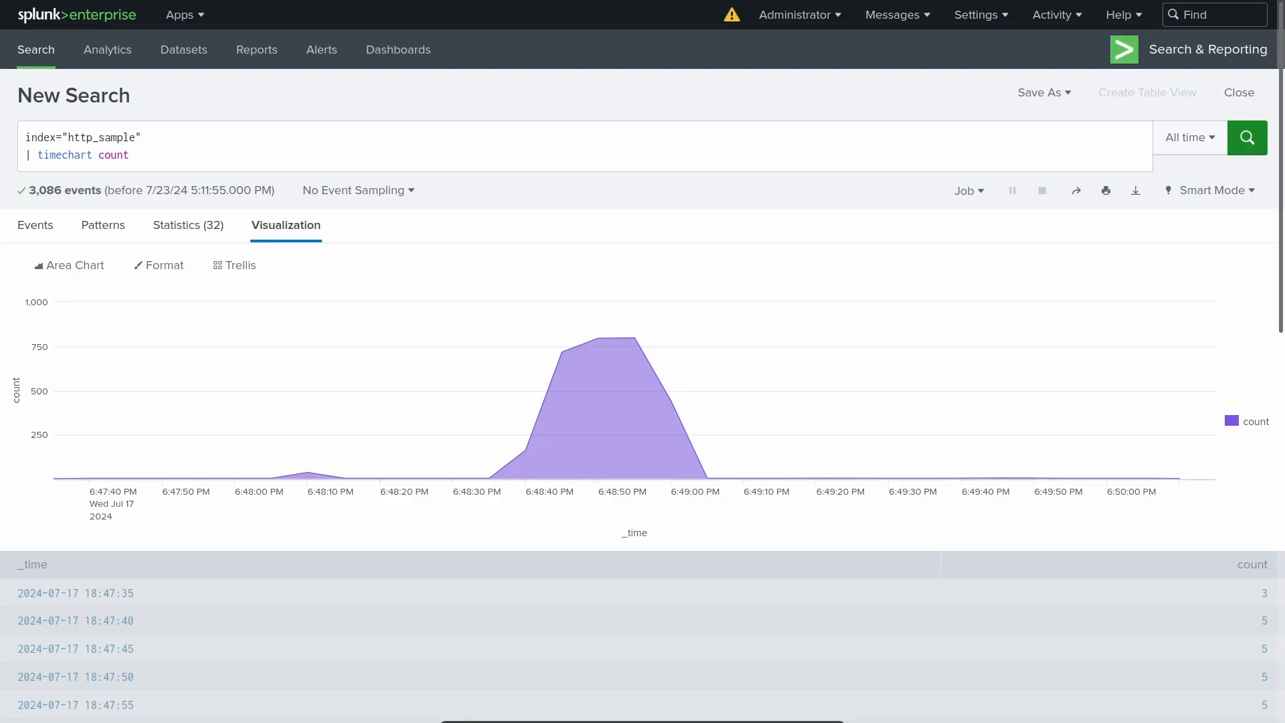
# Save the area chart to the existing Website Statistics dashboard with the panel title "HTTP Connections Over Time".
pyautogui.moveTo(581, 383)
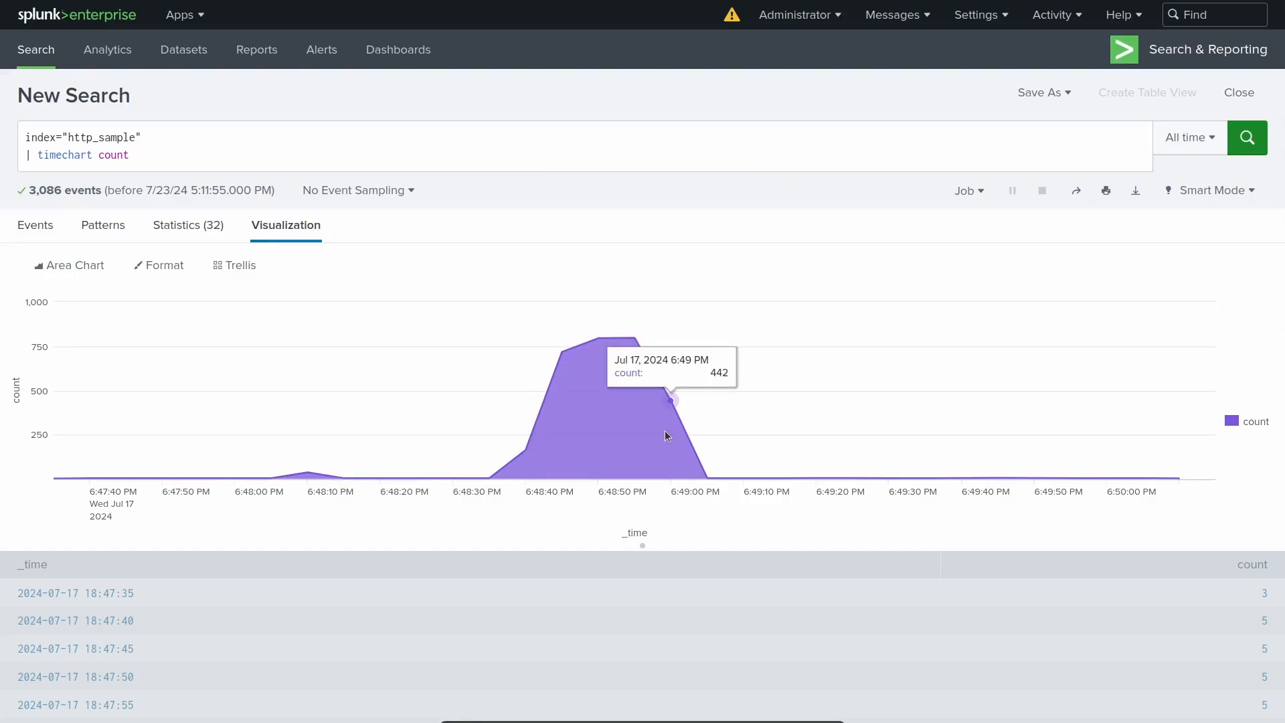
pyautogui.click(1062, 98)
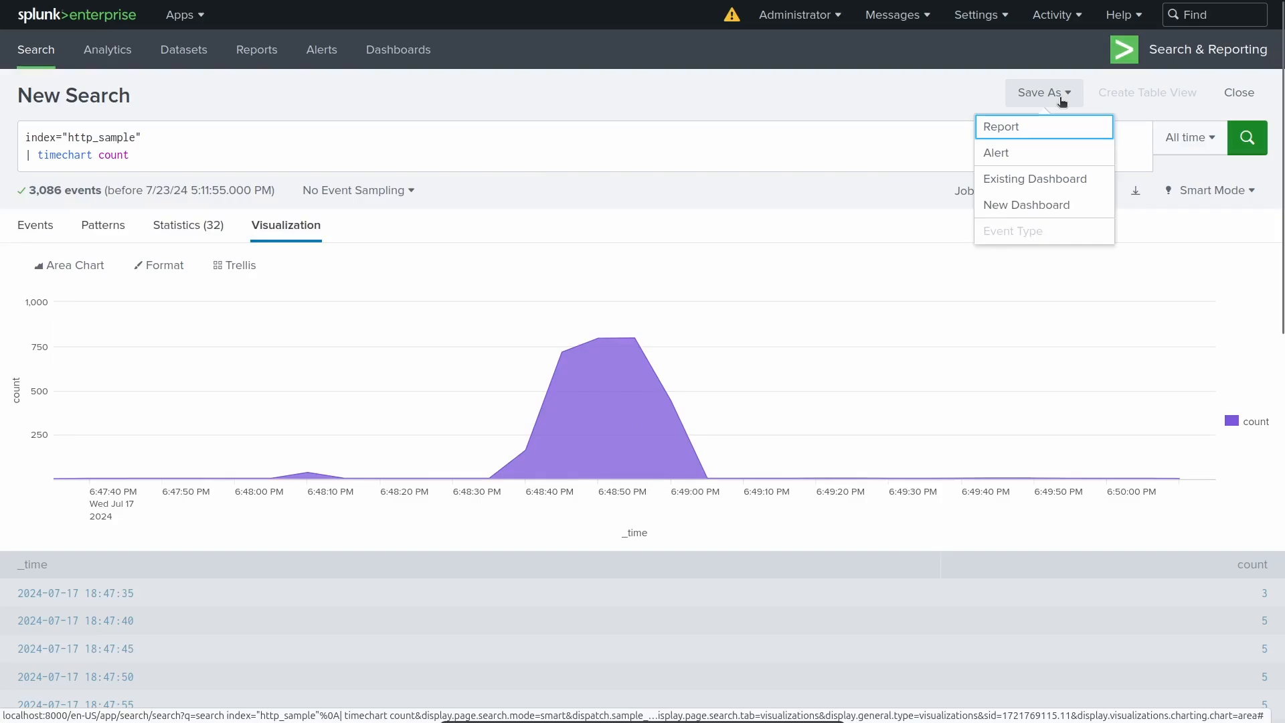
pyautogui.click(1078, 181)
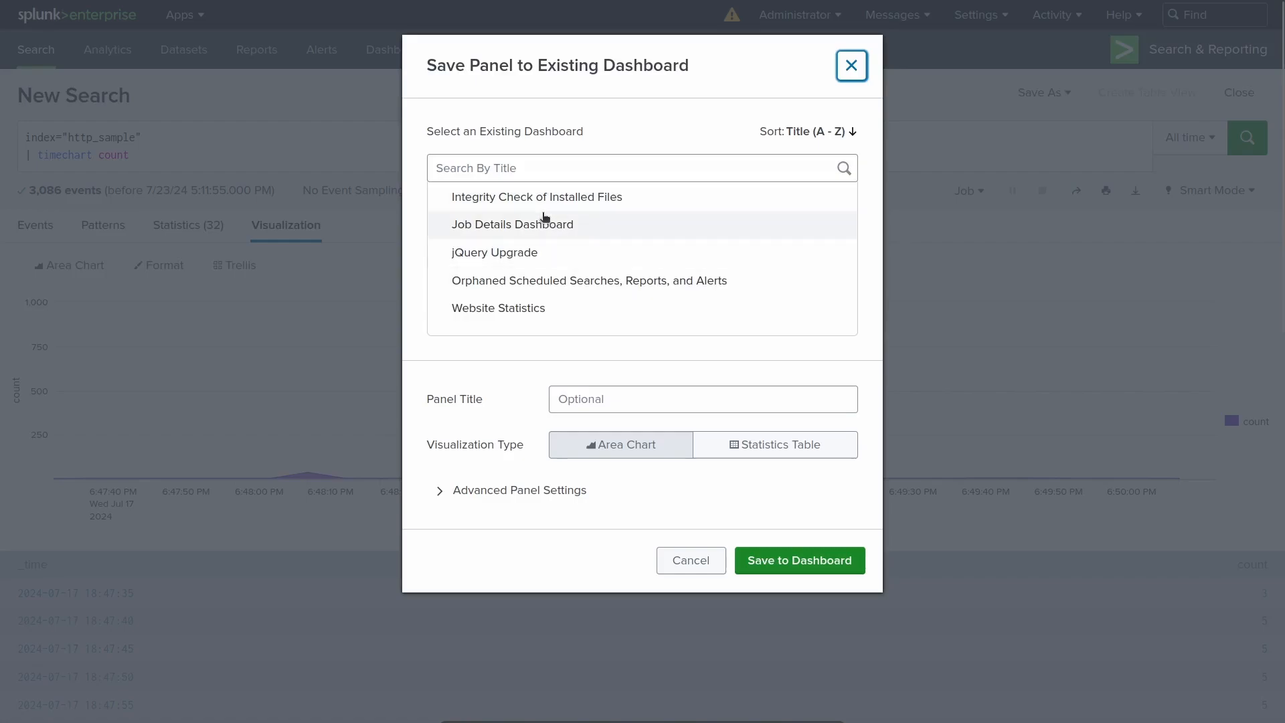
pyautogui.click(513, 312)
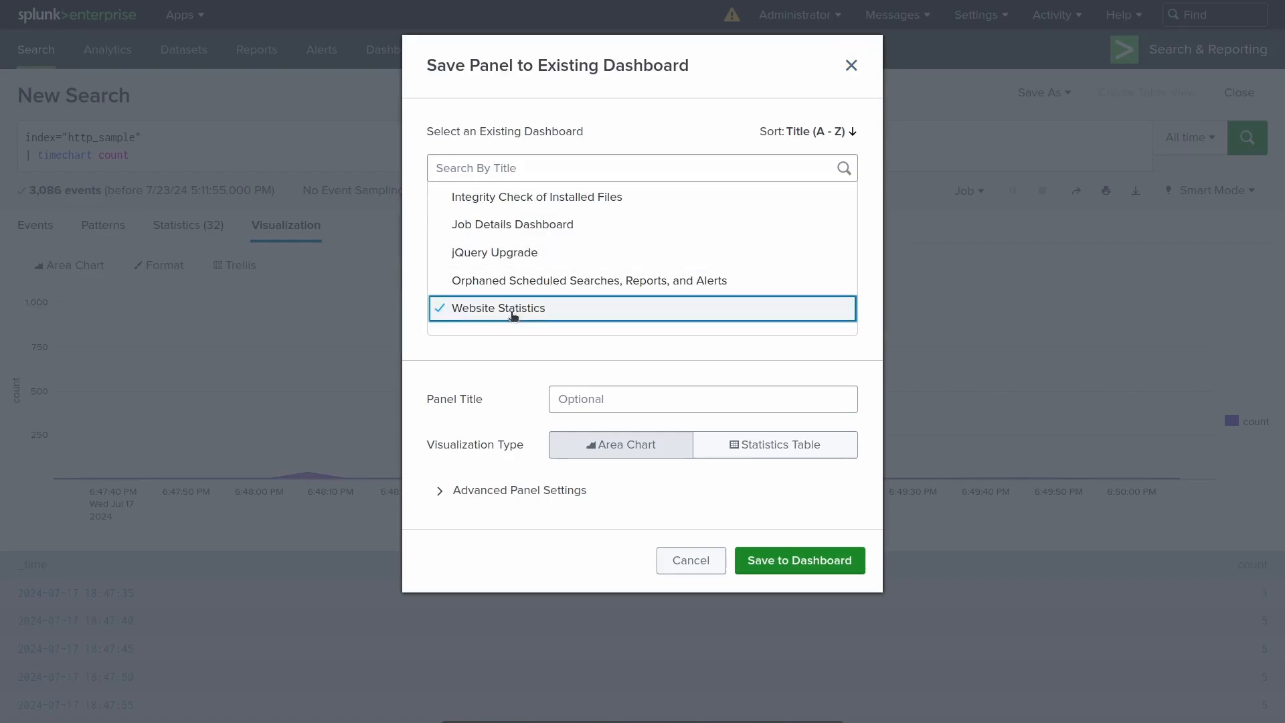
pyautogui.click(603, 399)
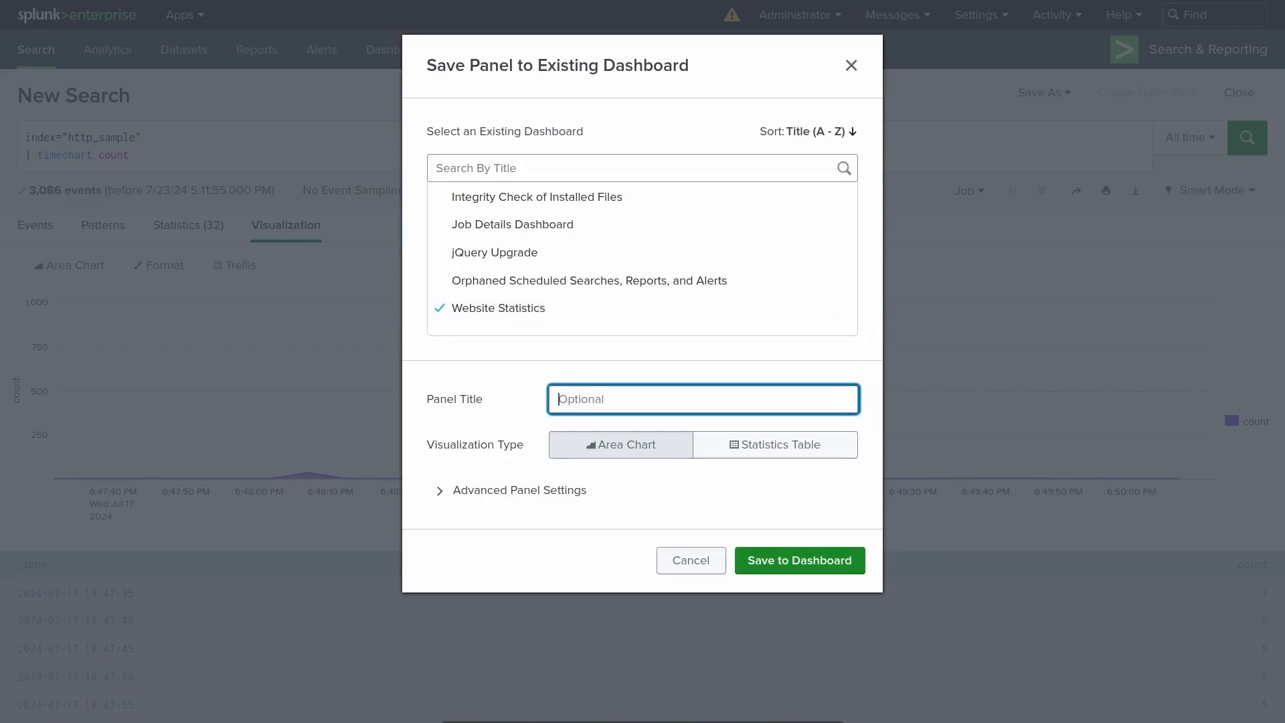
pyautogui.write('HTTP Connections Over Time')
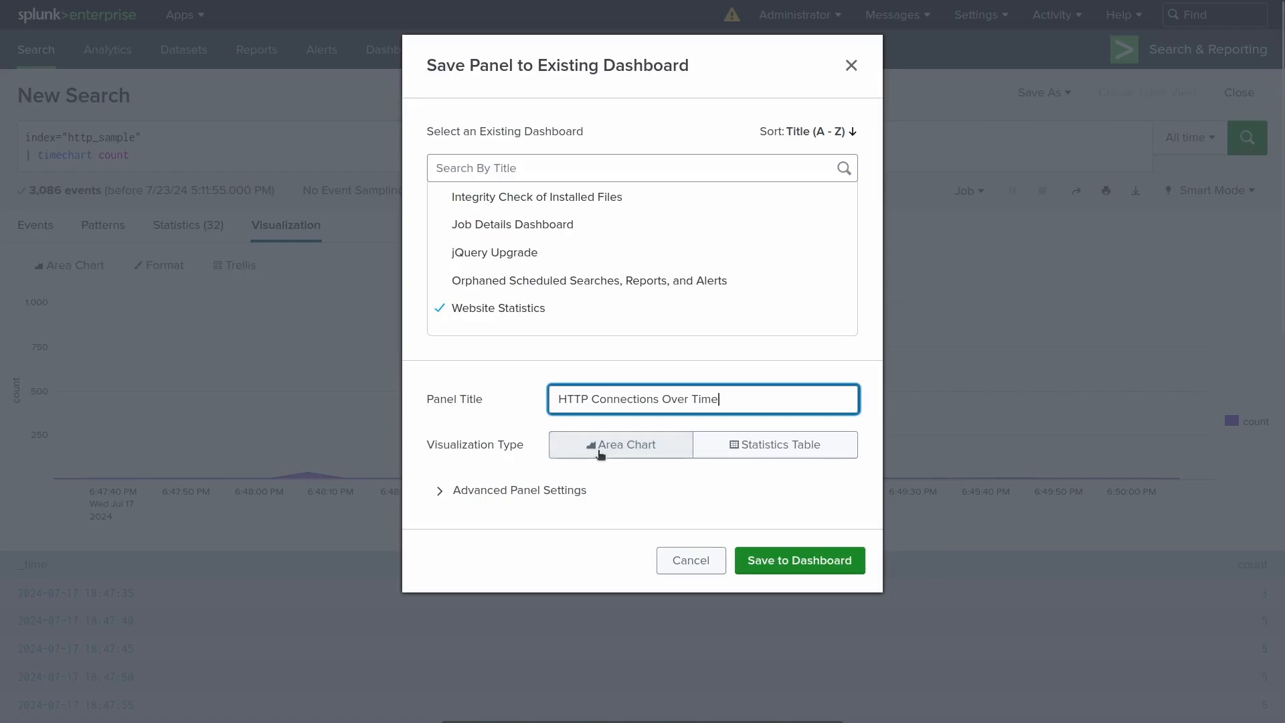
pyautogui.click(797, 559)
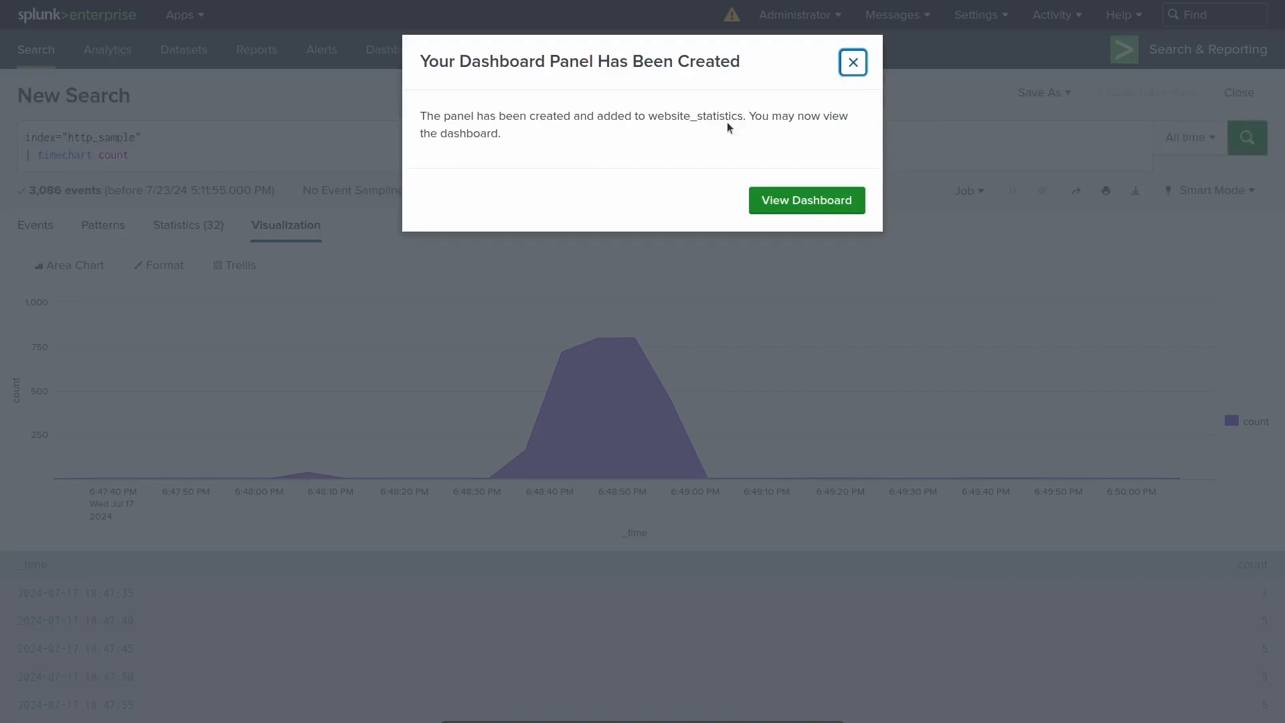
# Dismiss the confirmation and open the Website Statistics dashboard from the dashboards list to review its panels.
pyautogui.click(853, 62)
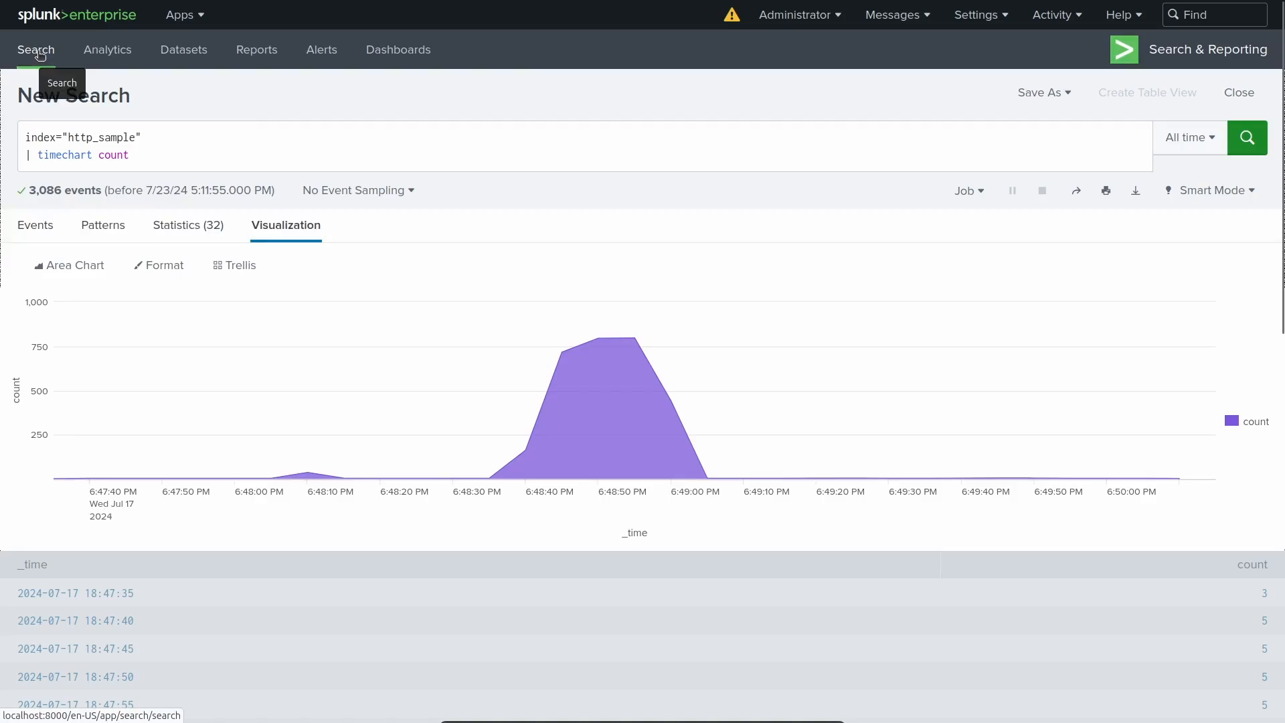
pyautogui.click(404, 61)
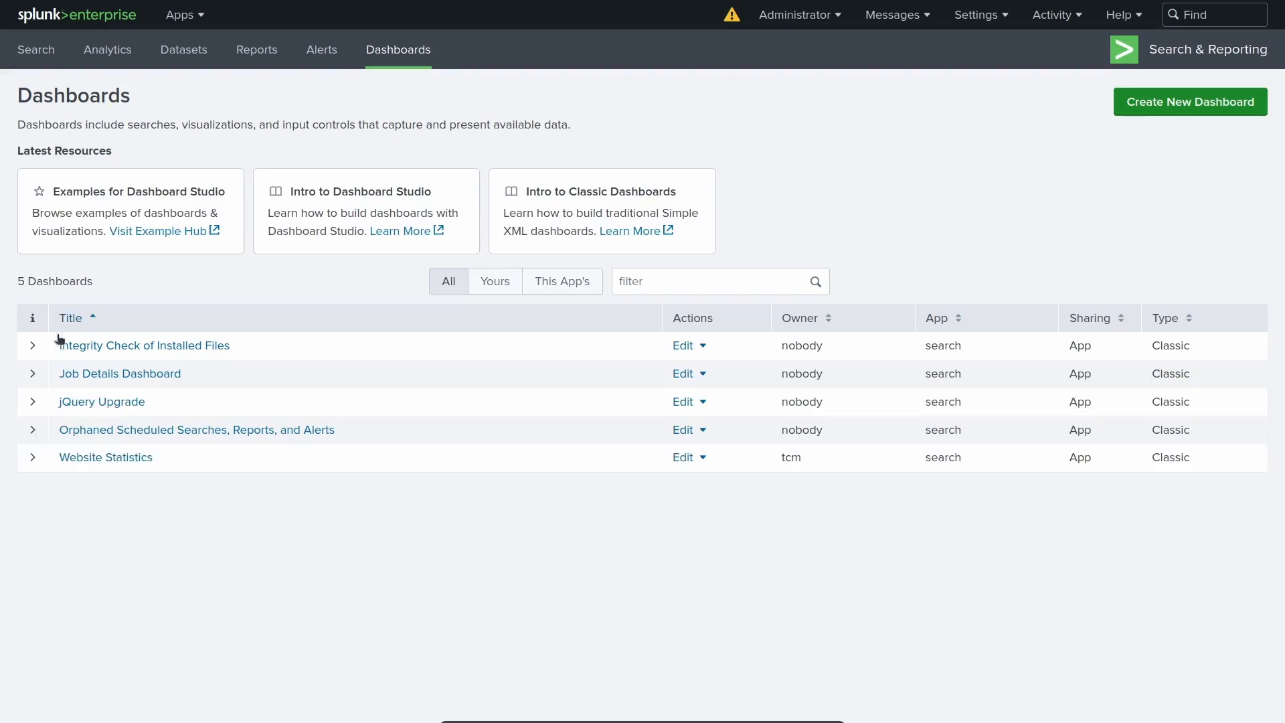
pyautogui.click(106, 458)
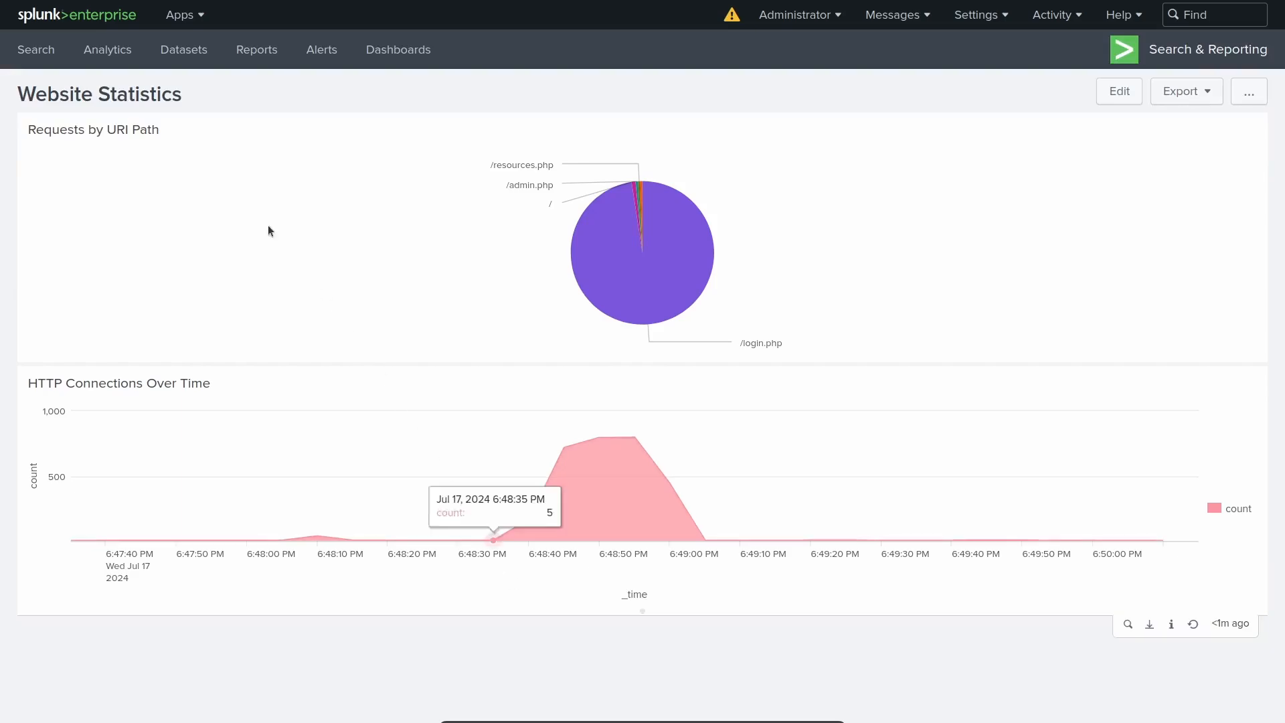
# Run a new All time search for index="http_sample" with | iplocation clientip on a second line.
pyautogui.click(37, 62)
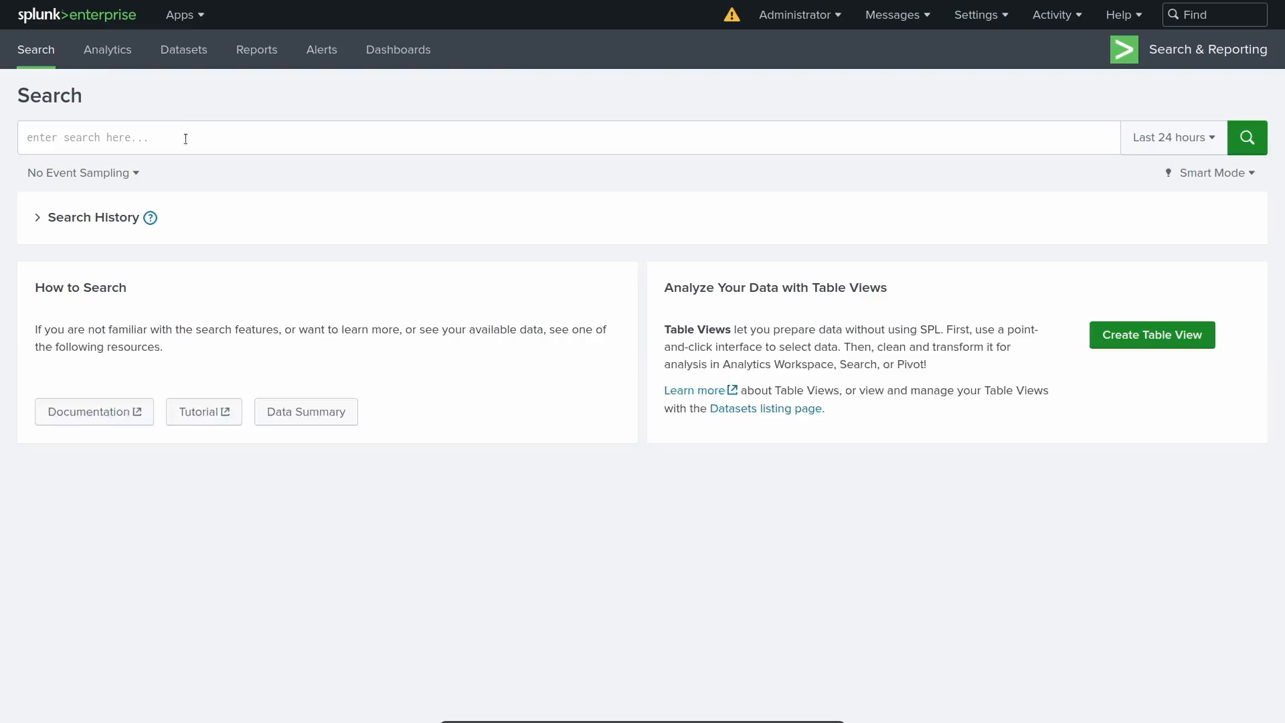
pyautogui.click(186, 140)
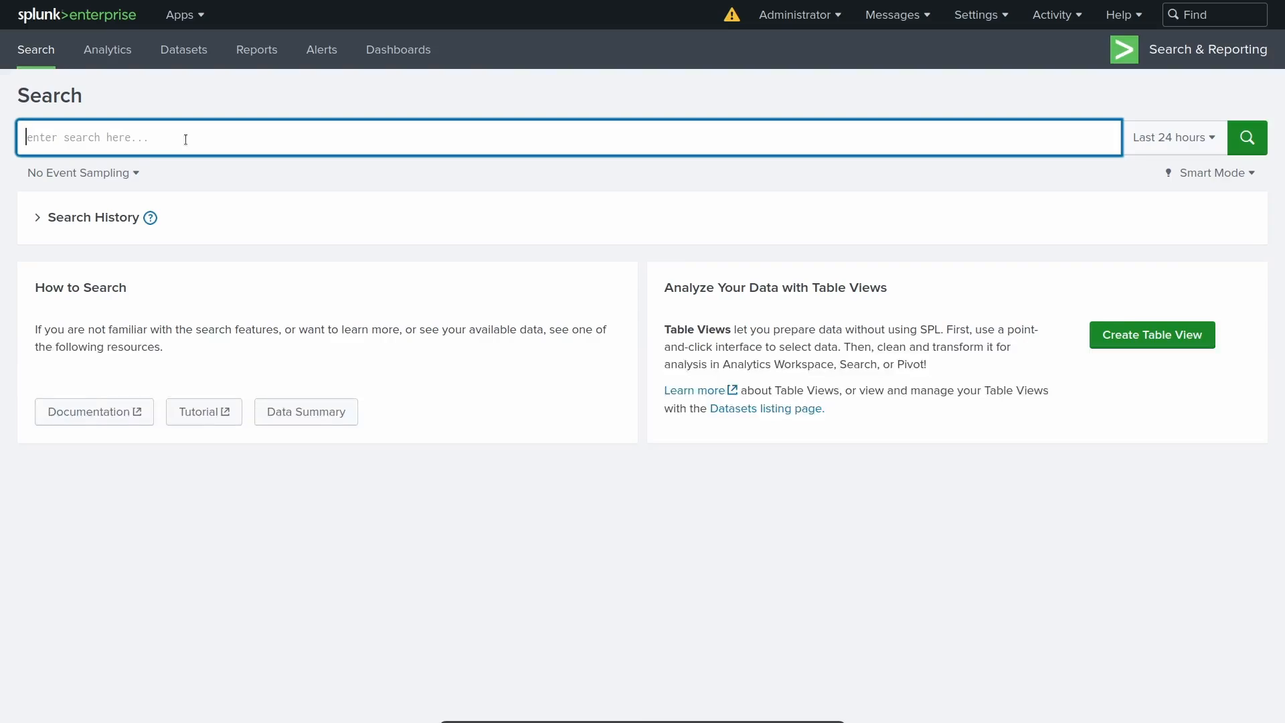
pyautogui.click(1150, 137)
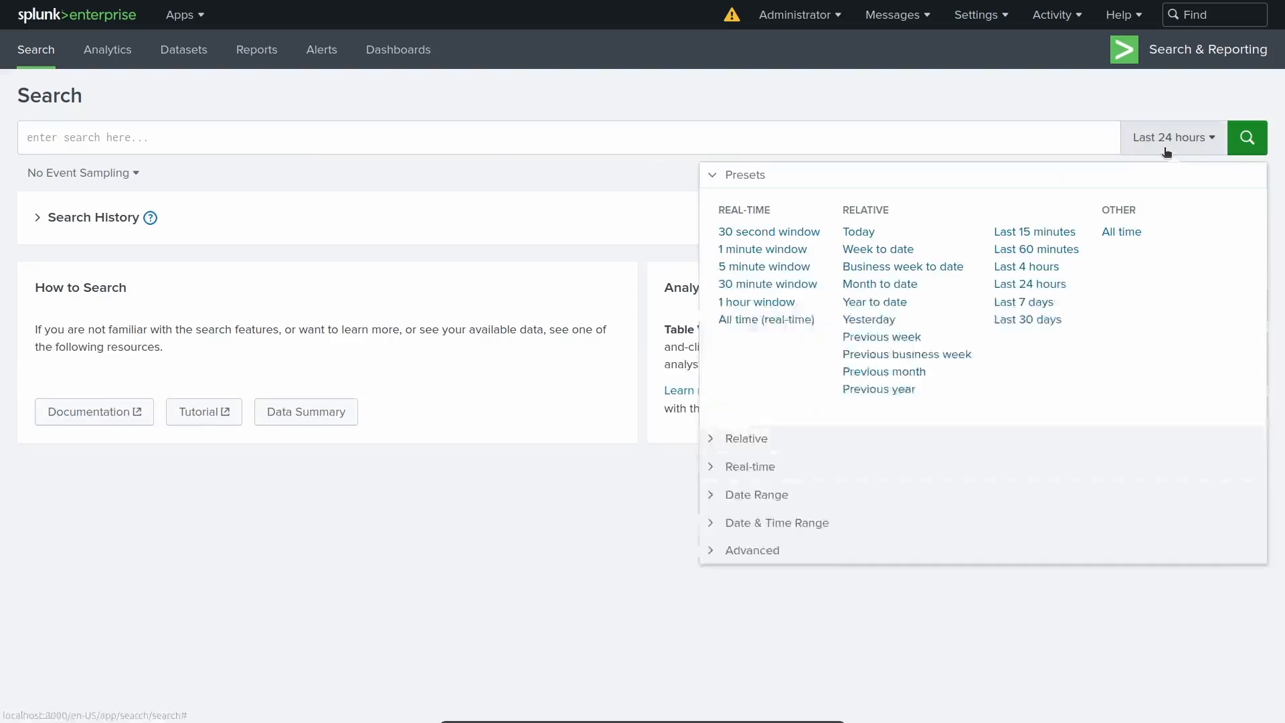
pyautogui.click(1122, 232)
pyautogui.click(307, 142)
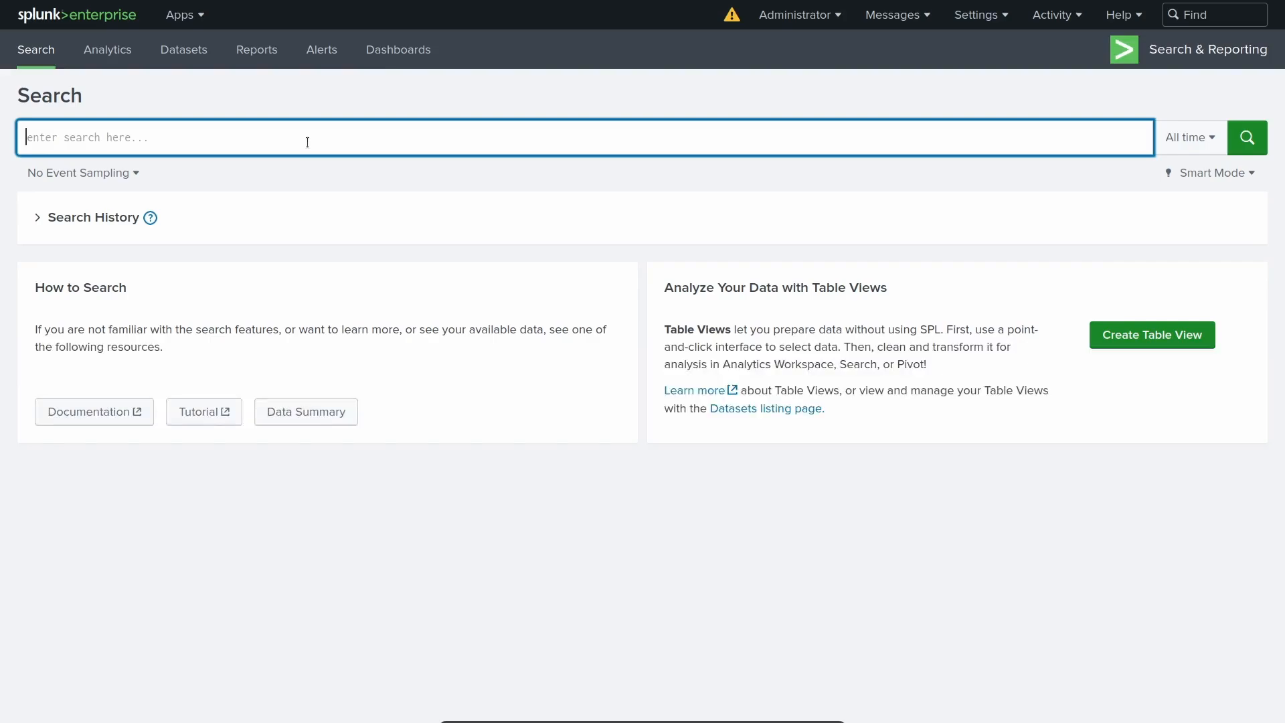
pyautogui.write('index')
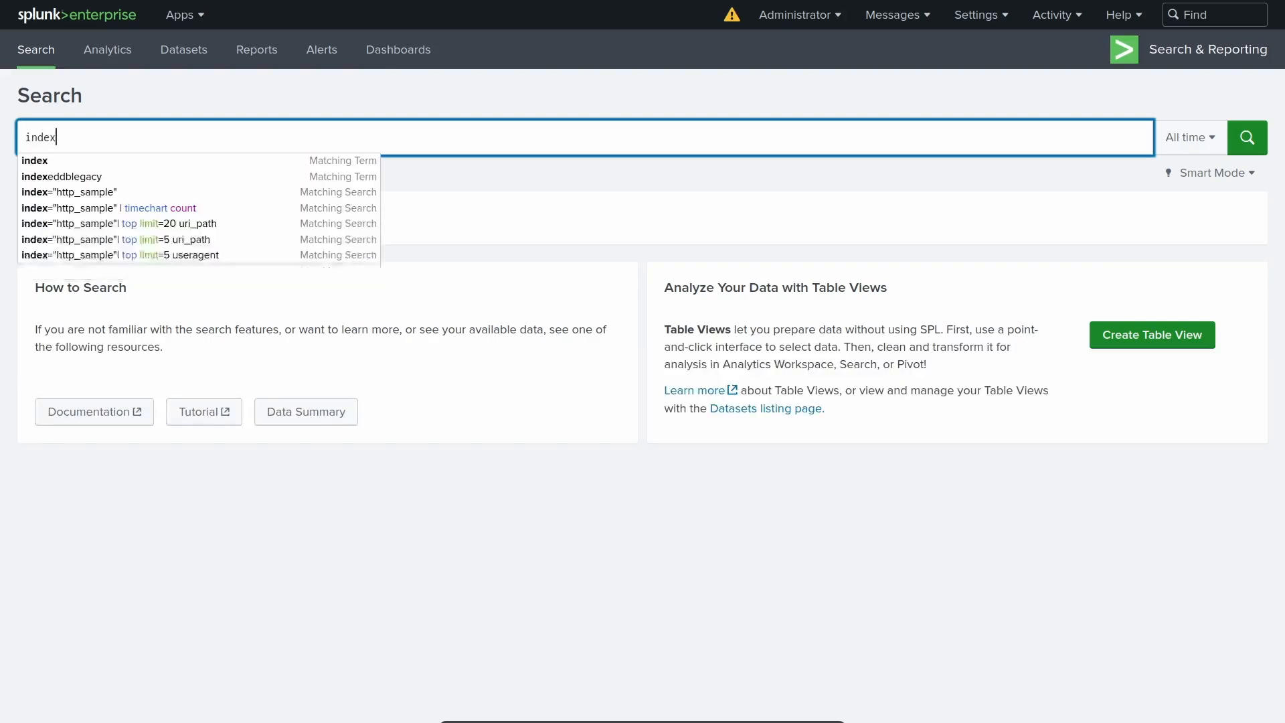
pyautogui.write('="http_sample"')
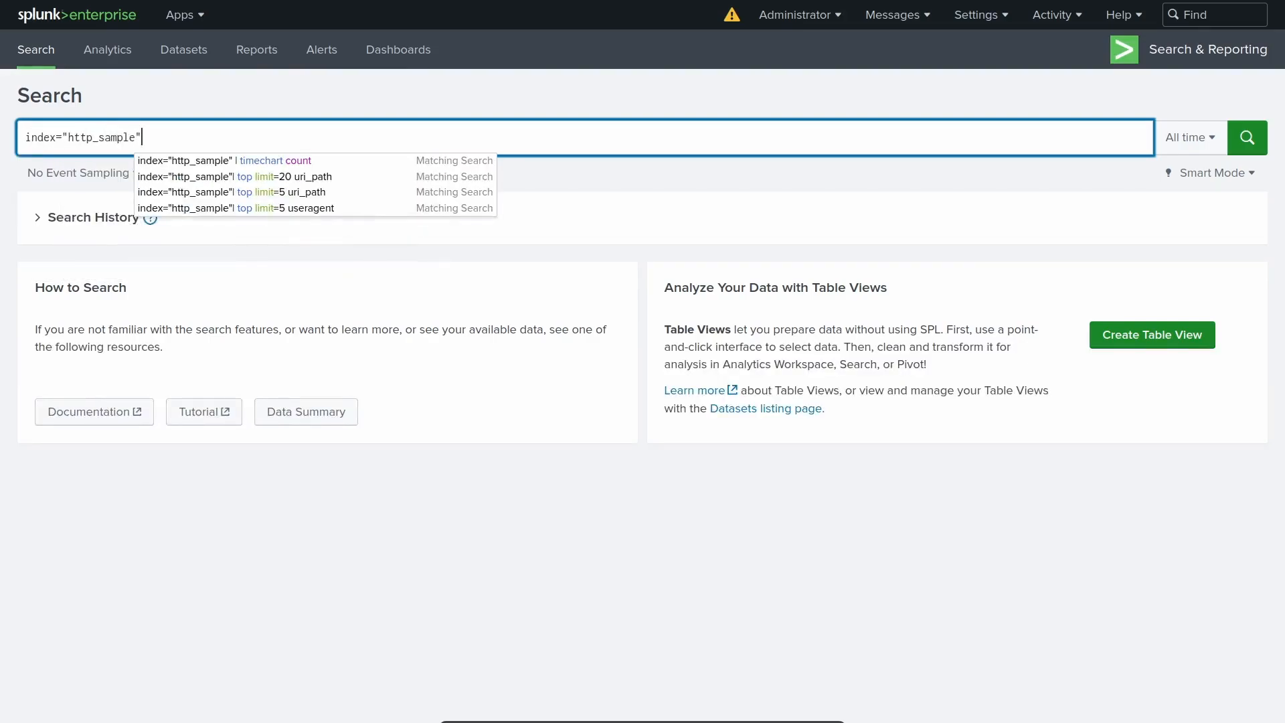
pyautogui.hotkey('shift', 'Return')
pyautogui.write('|')
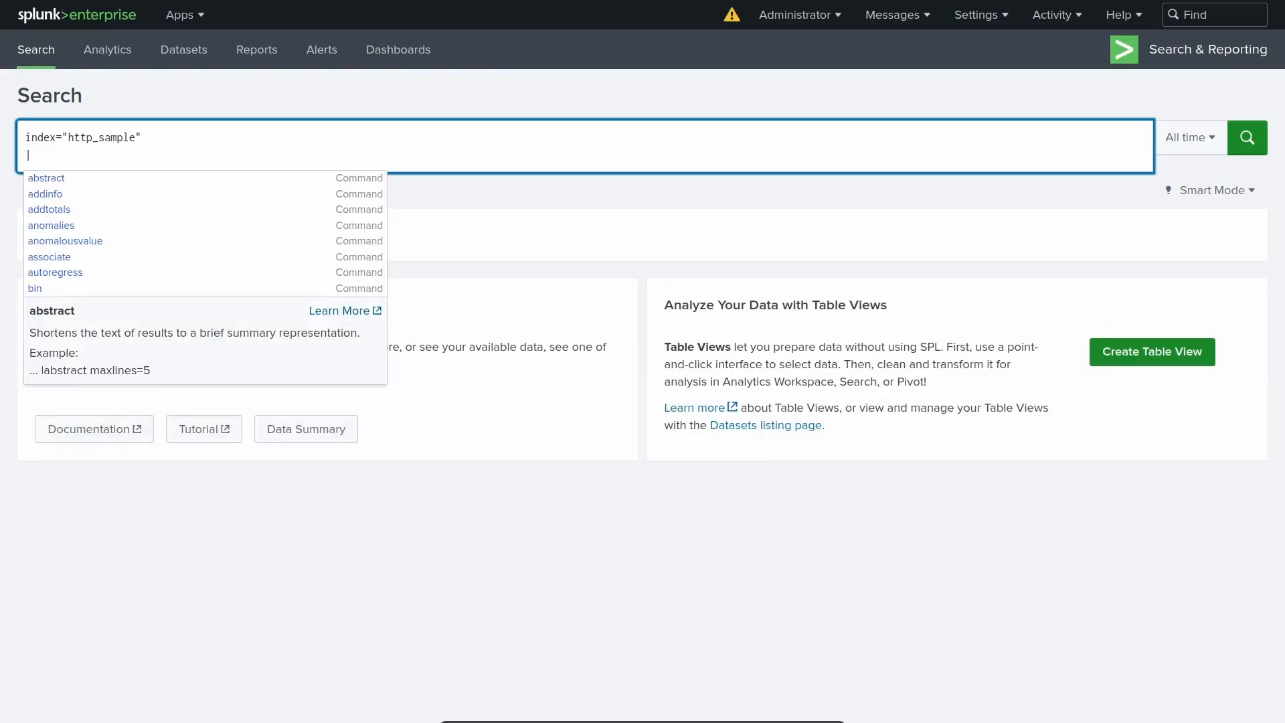
pyautogui.write(' iplocation c')
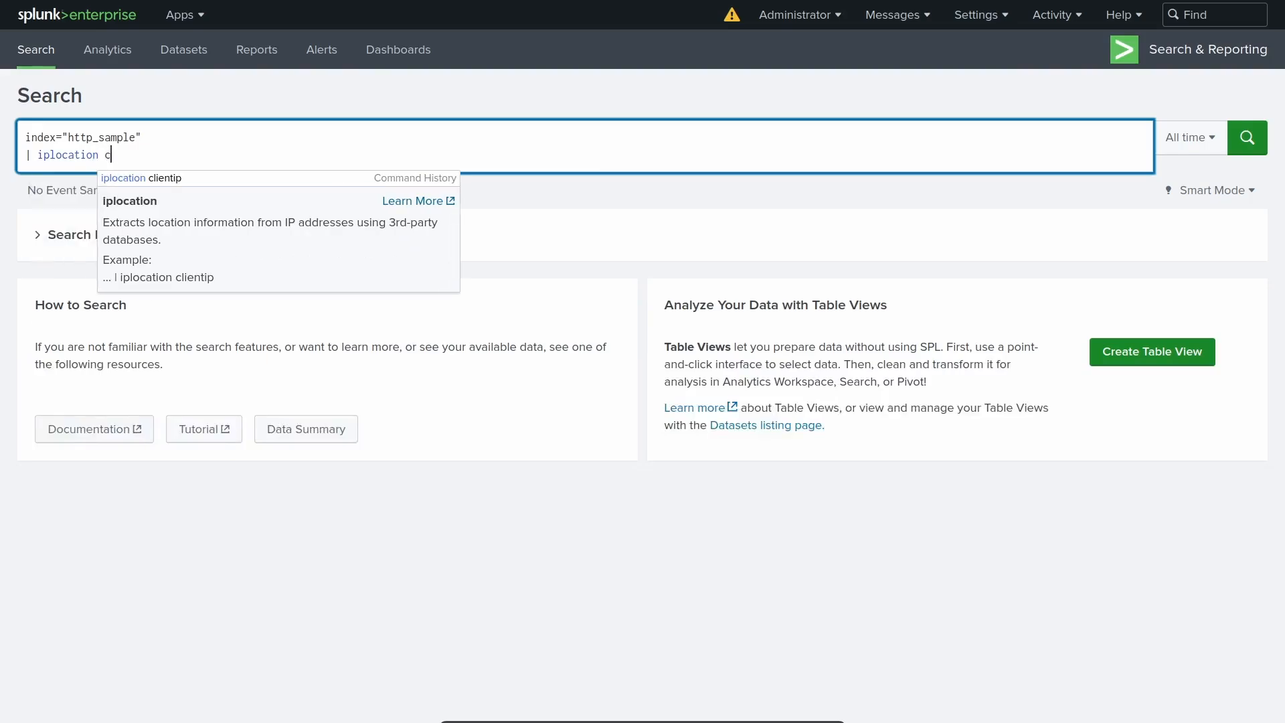
pyautogui.write('lientip')
pyautogui.press('Return')
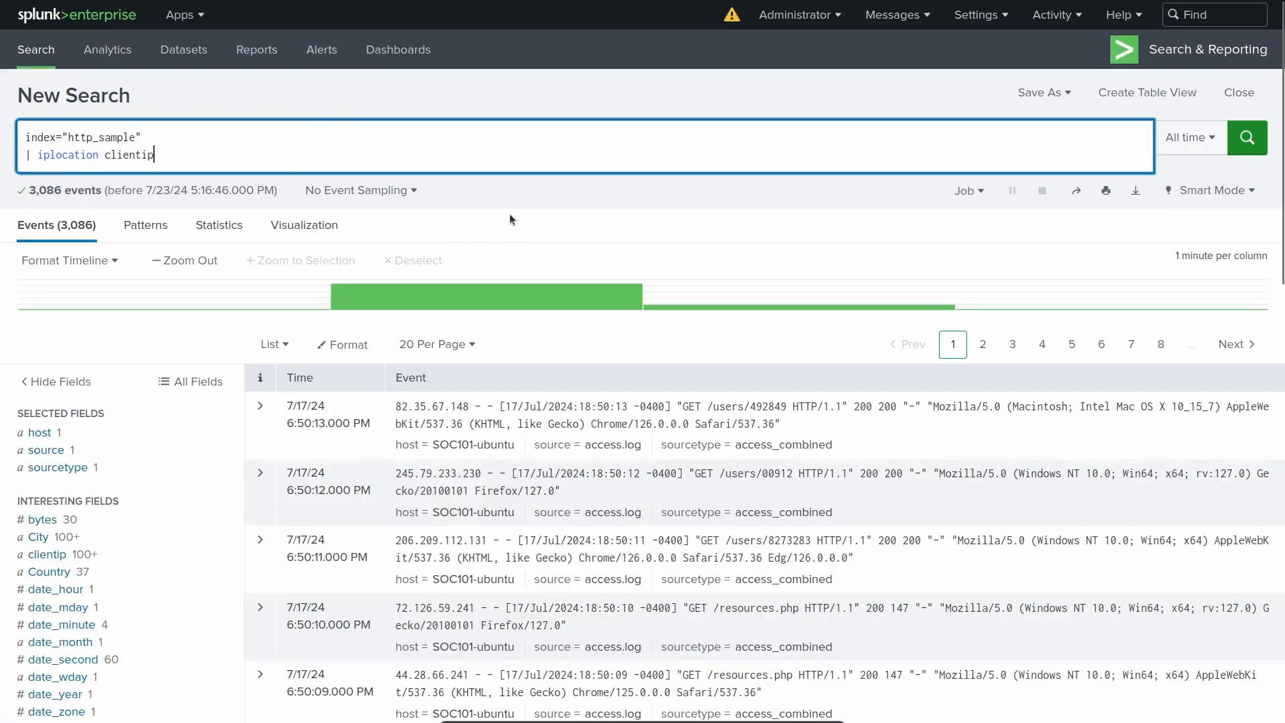
# Examine the top values of the City and Country fields in the search results.
pyautogui.click(40, 540)
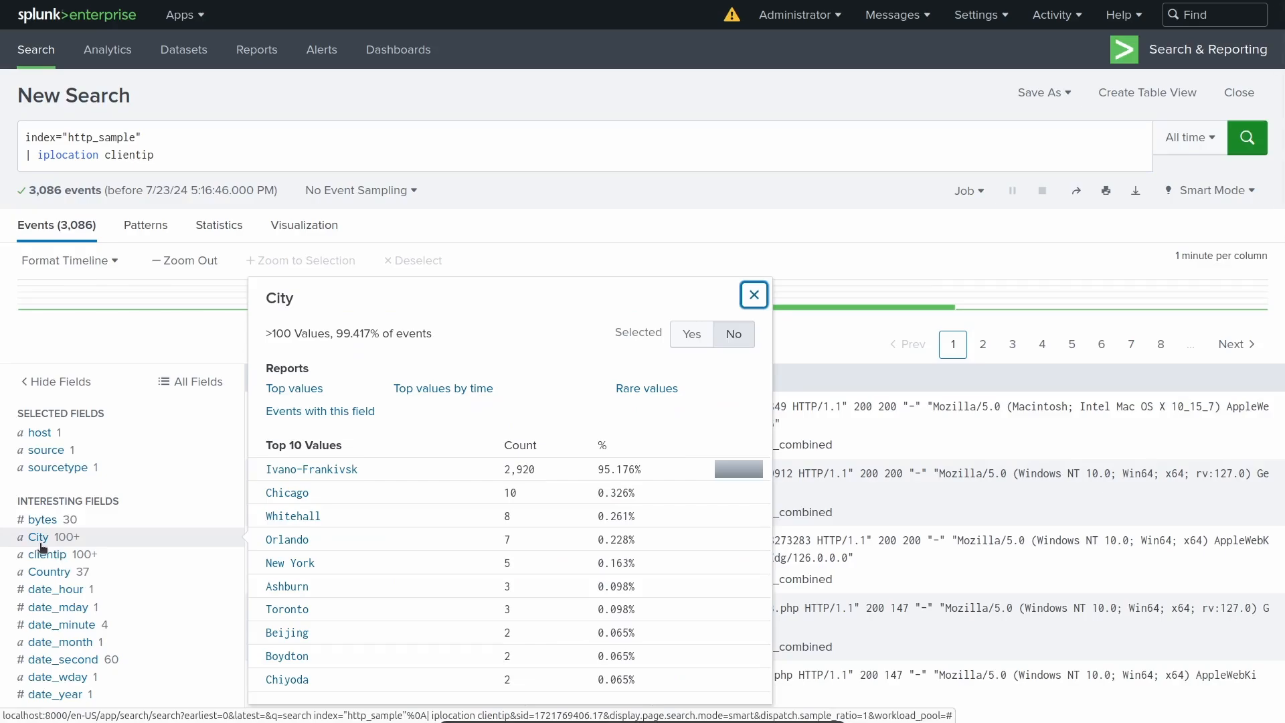
pyautogui.click(49, 573)
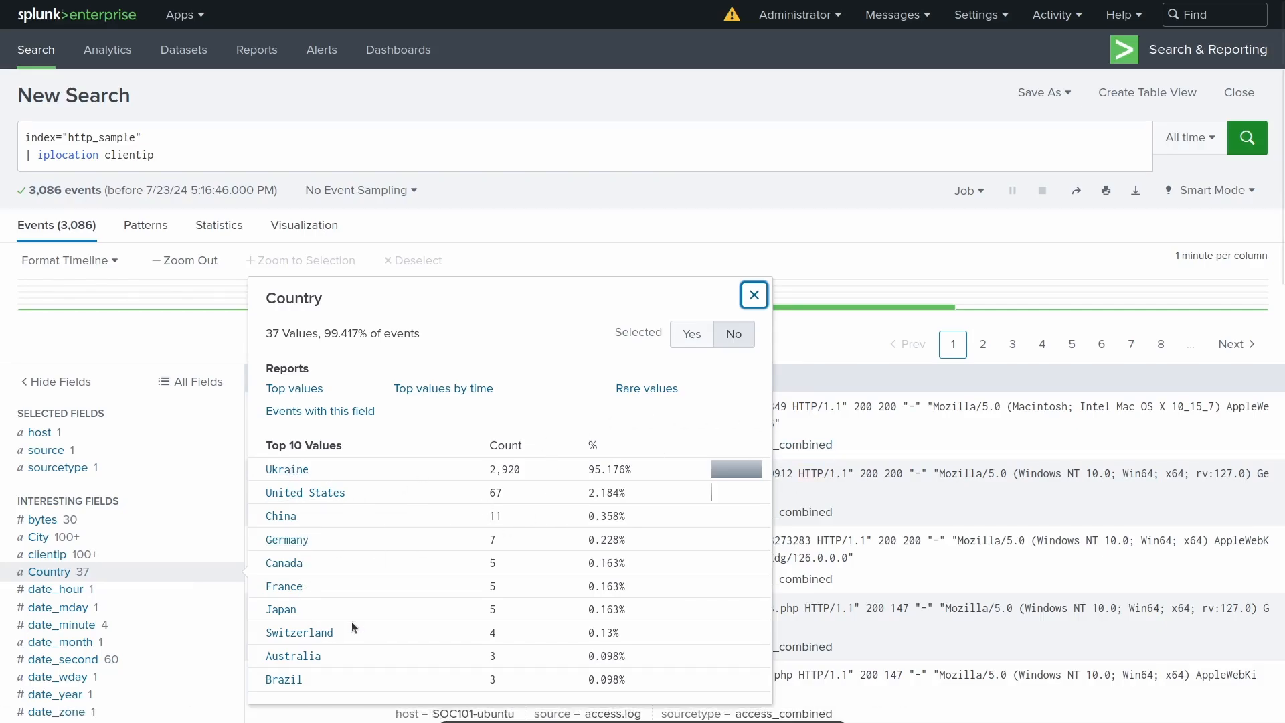
# Append | geostats count by City as a third line of the iplocation search and run it.
pyautogui.click(262, 158)
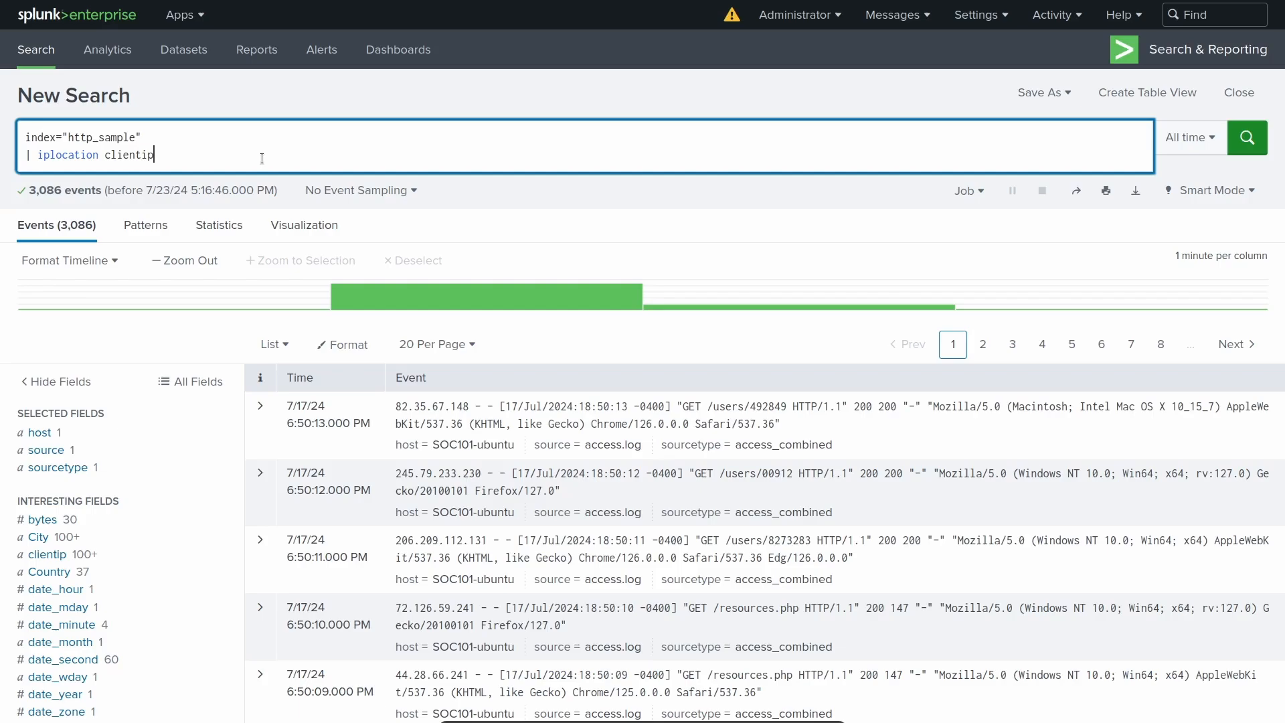
pyautogui.hotkey('shift', 'Return')
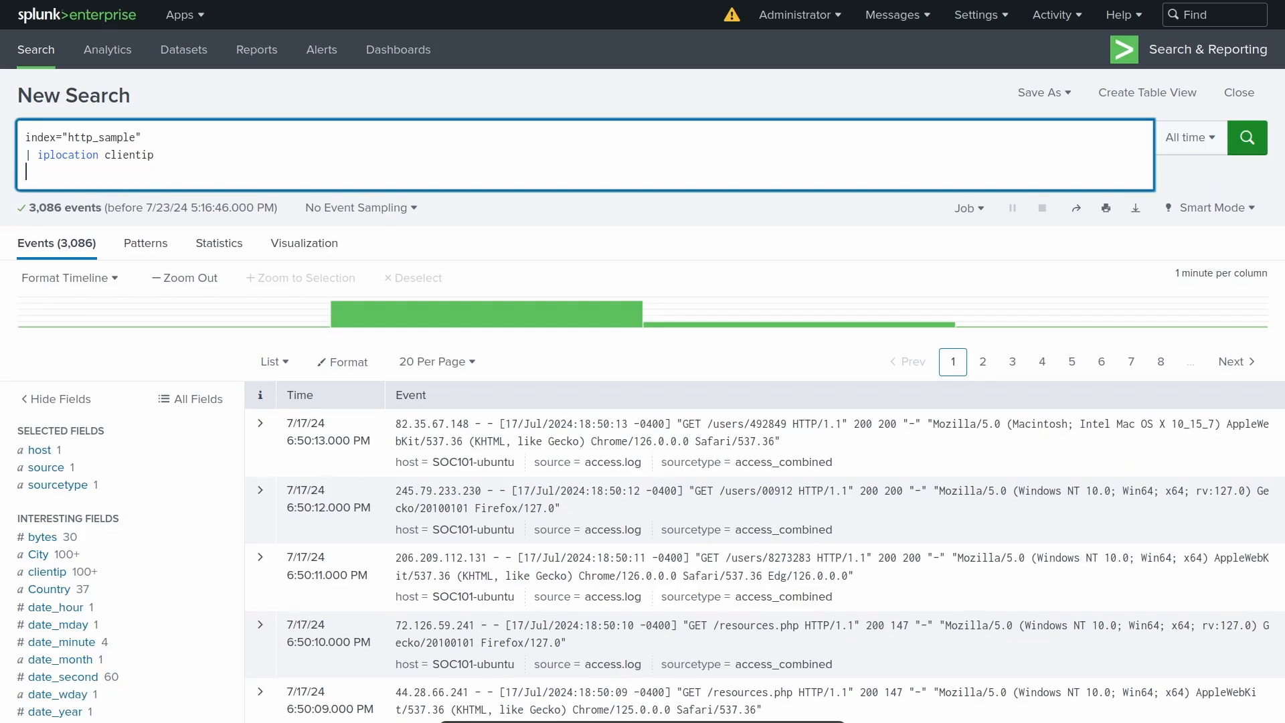
pyautogui.write('| ')
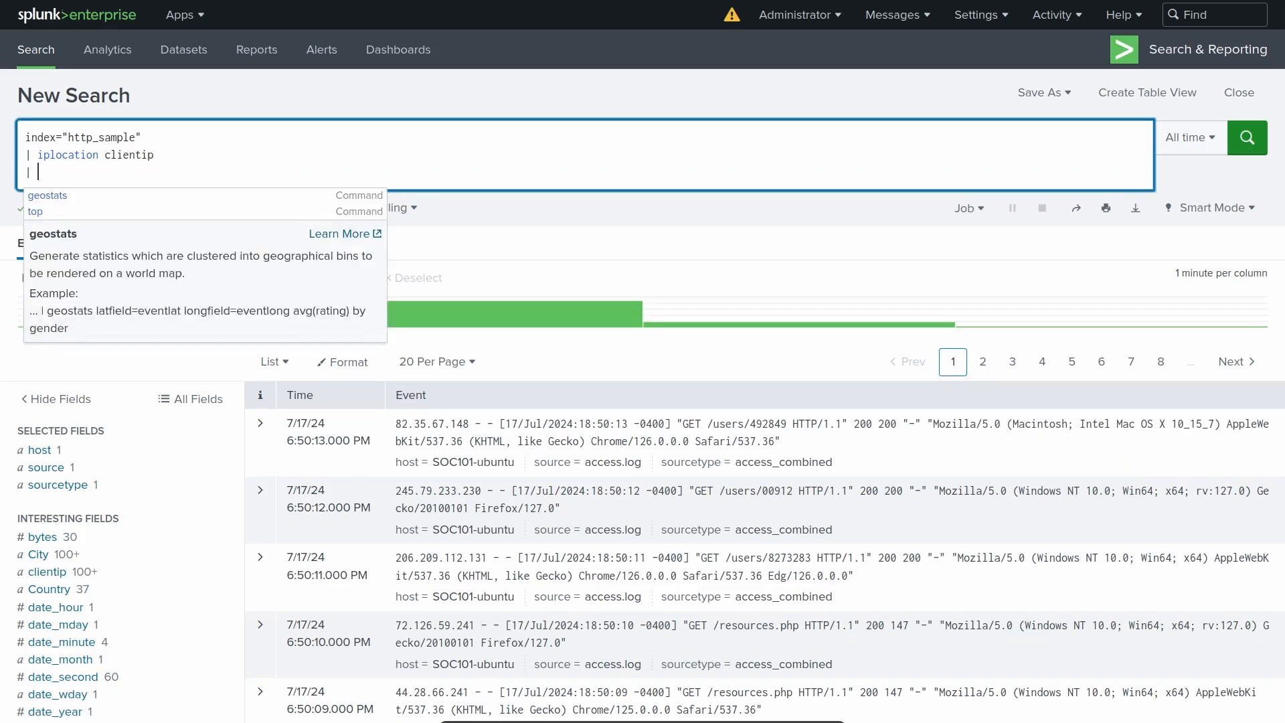
pyautogui.write('ge')
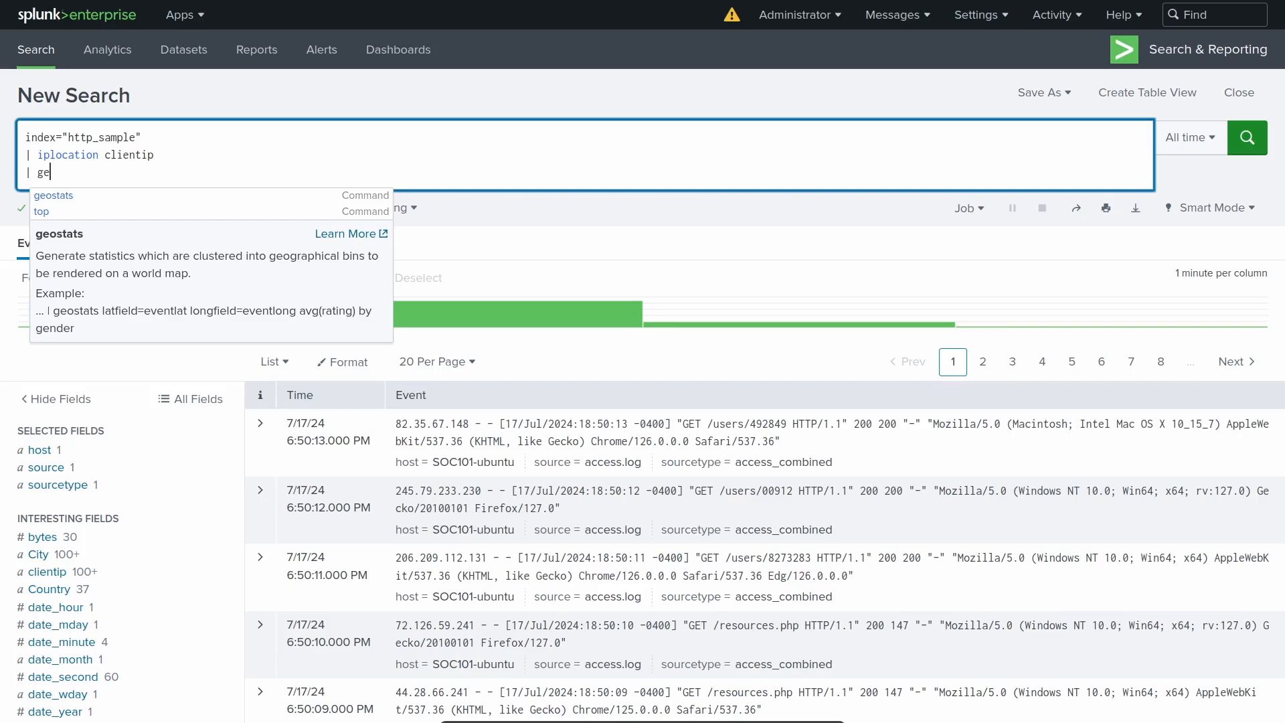
pyautogui.write('ostats count')
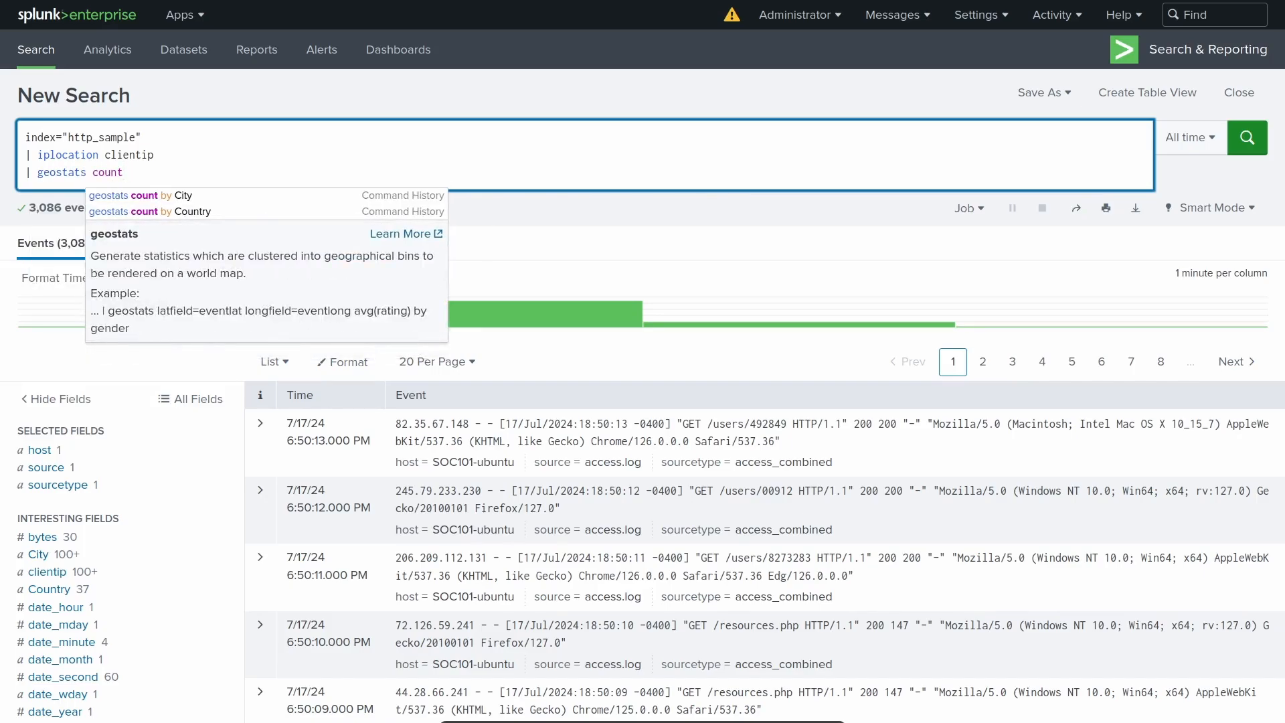
pyautogui.write(' by City')
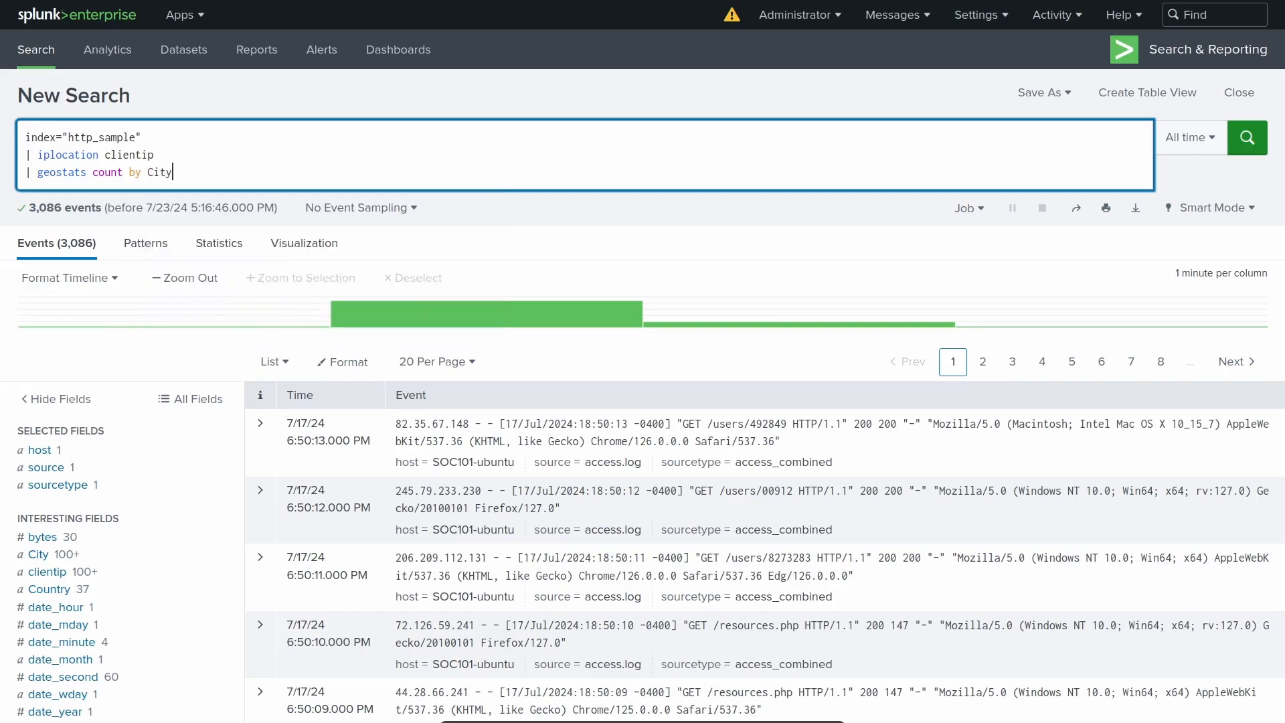
pyautogui.press('Return')
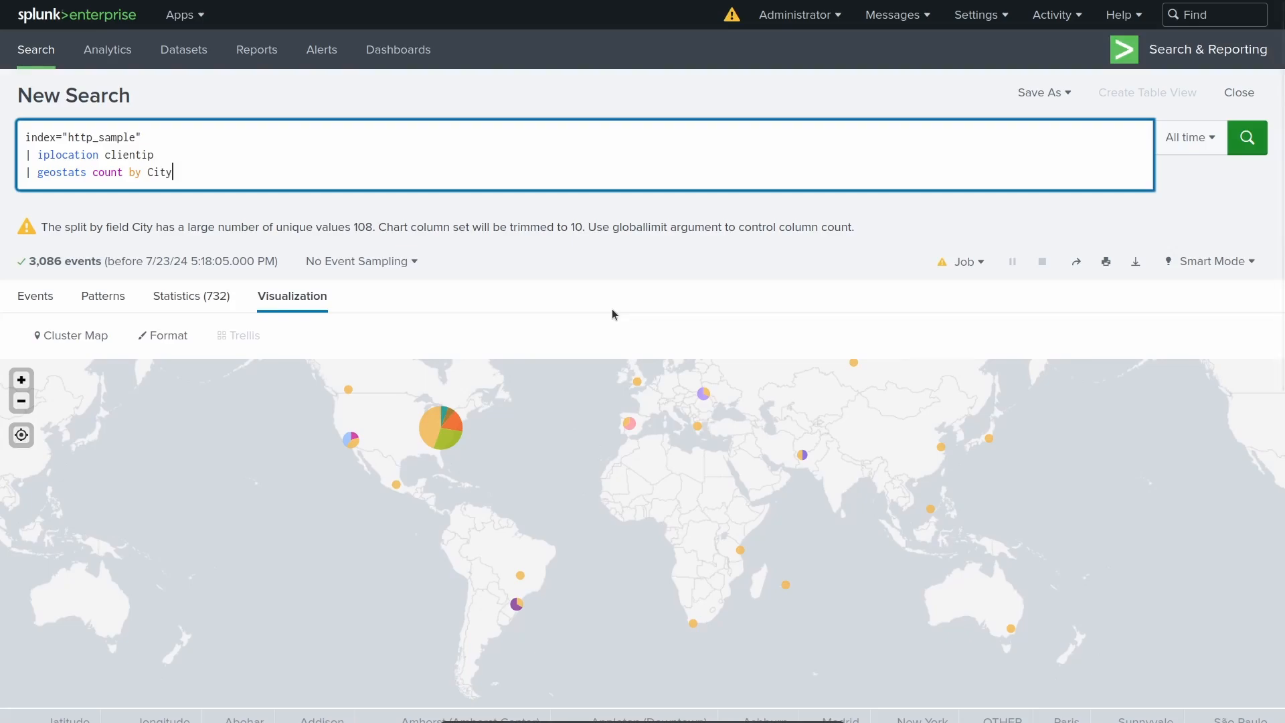
# Examine the per-city counts of the cluster map markers and the map's general format settings.
pyautogui.moveTo(451, 428)
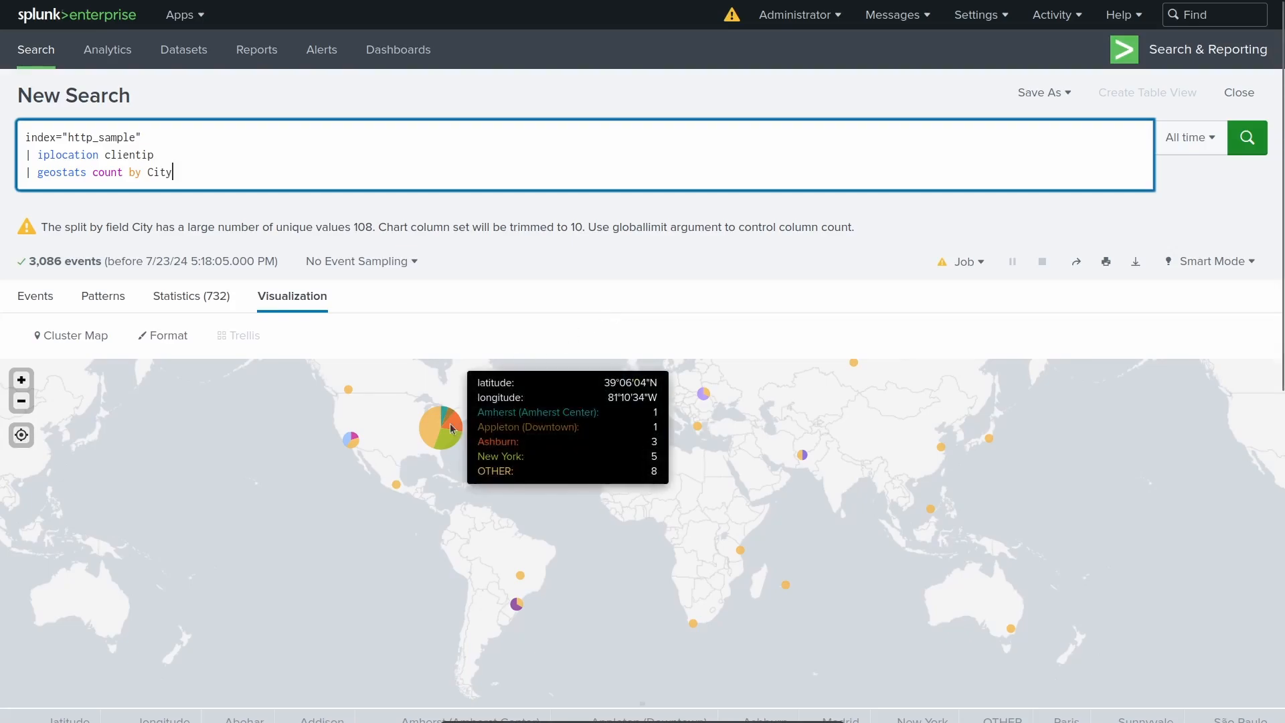
pyautogui.moveTo(355, 447)
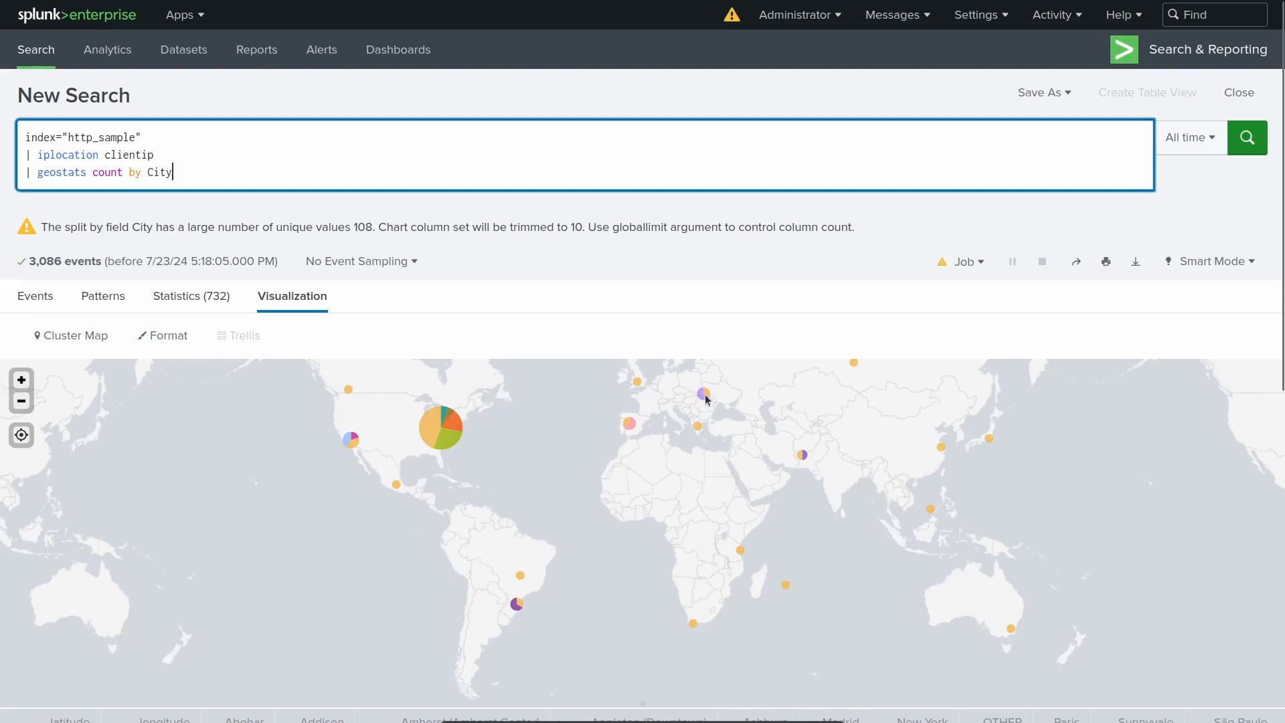
pyautogui.moveTo(706, 400)
pyautogui.click(465, 365)
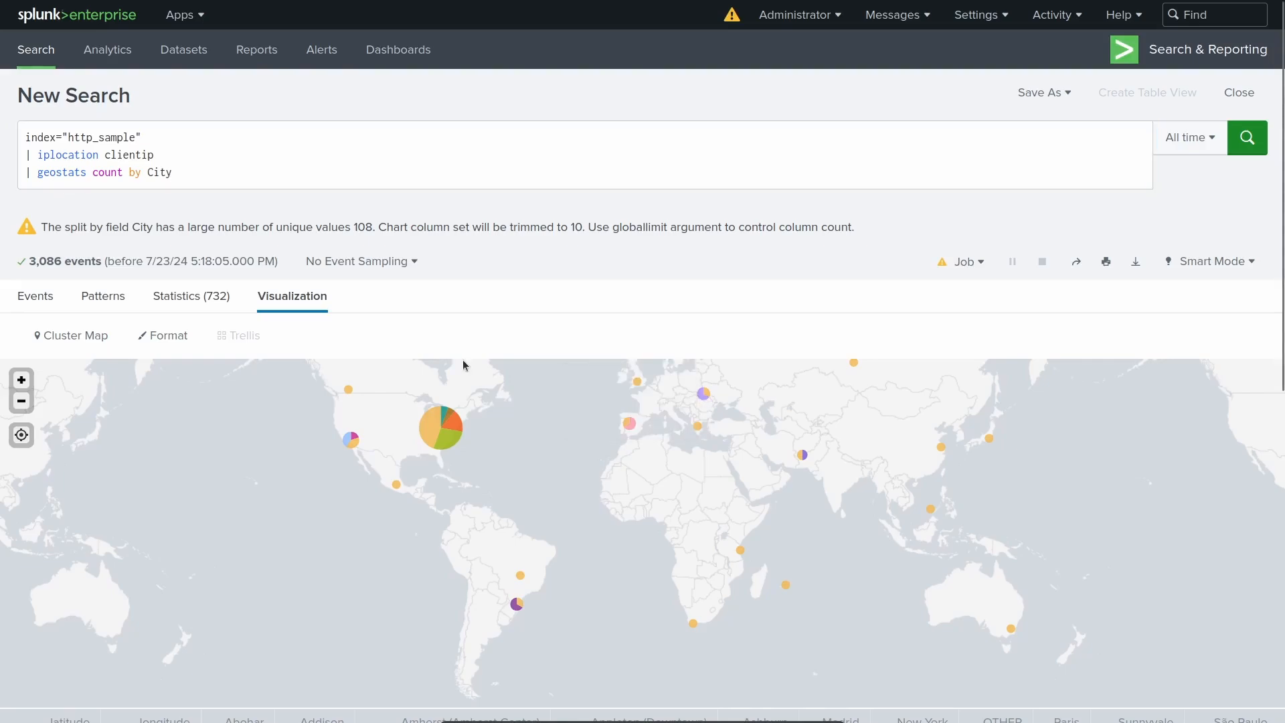
pyautogui.click(167, 336)
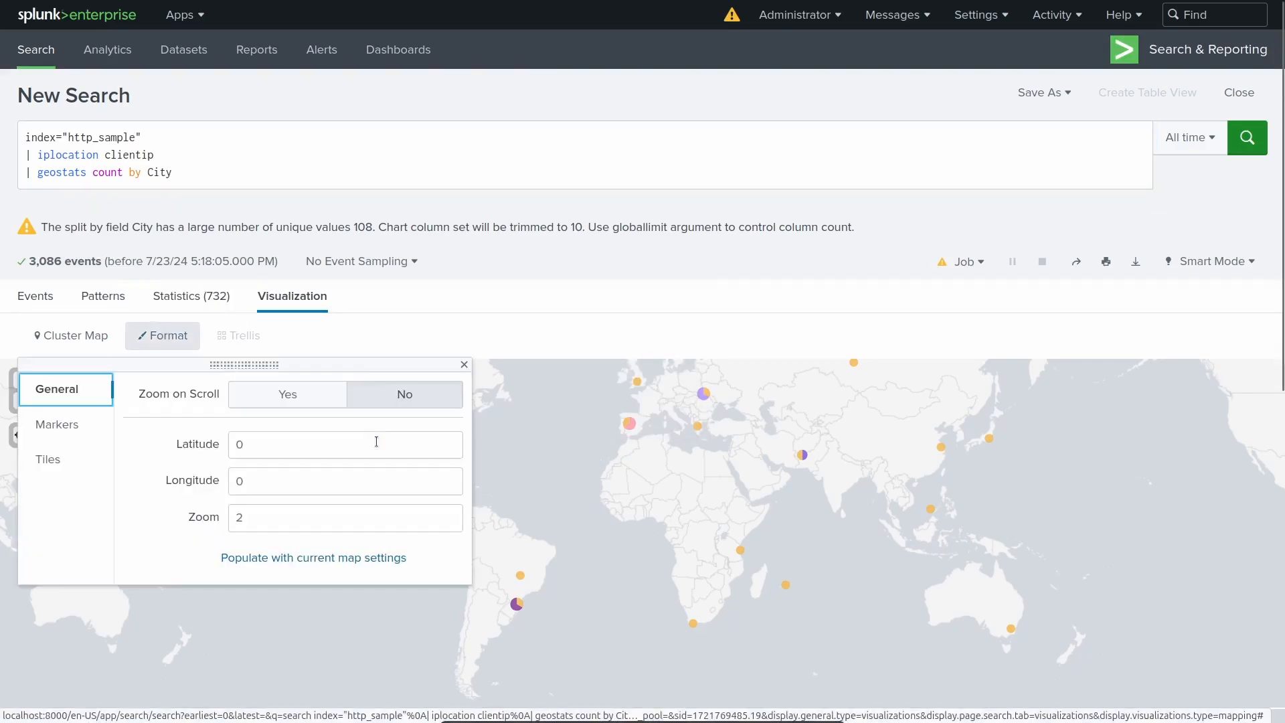
pyautogui.click(553, 304)
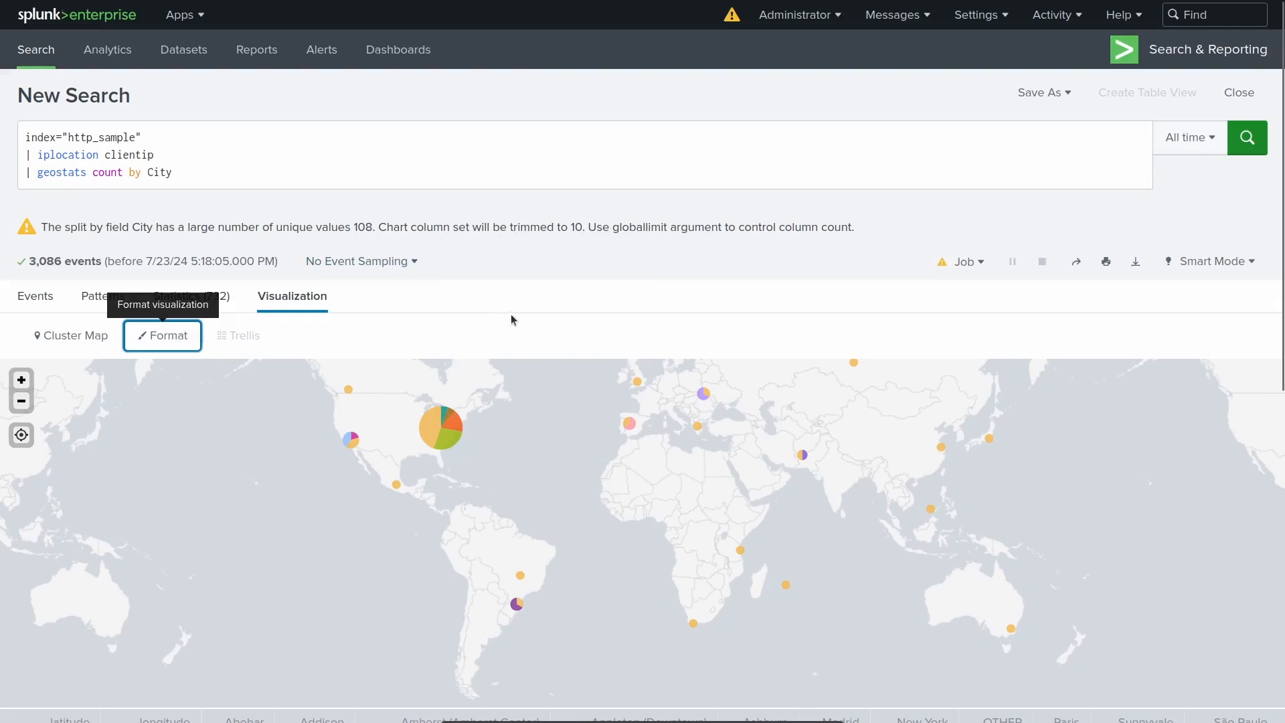
pyautogui.click(528, 338)
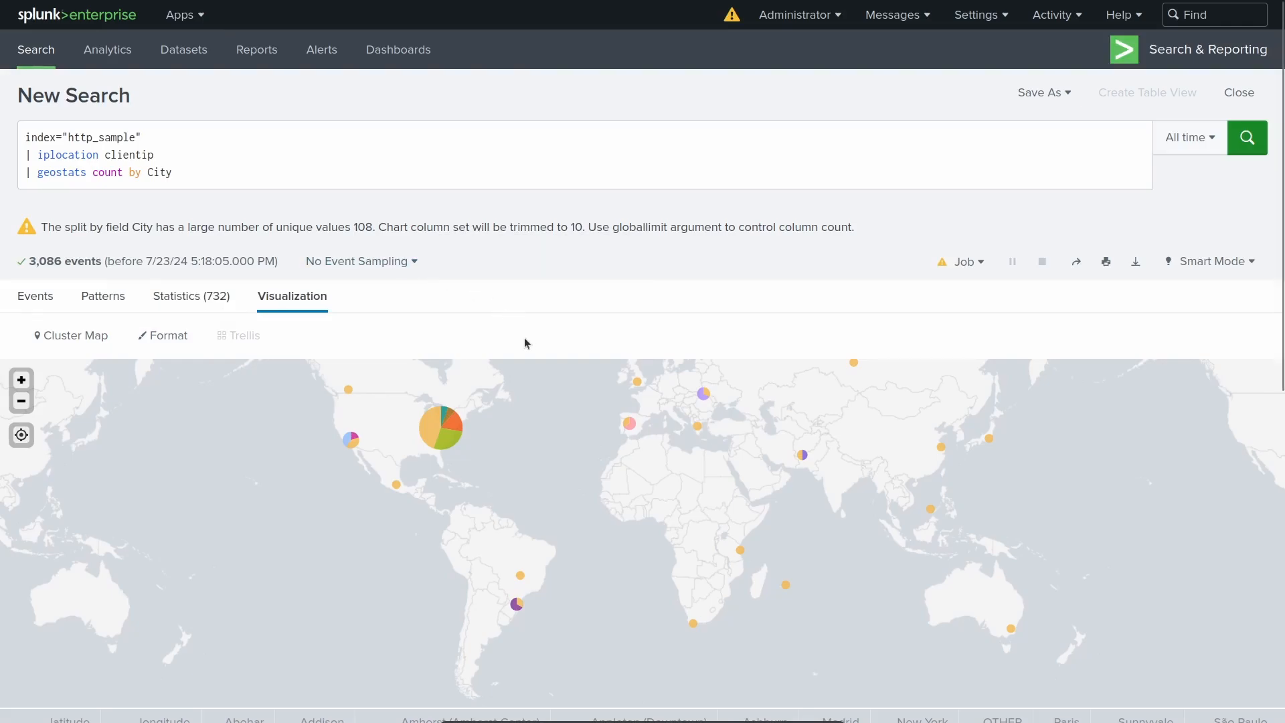
# Save the cluster map to the existing Website Statistics dashboard with the panel title "IP Addresses by City".
pyautogui.click(1047, 98)
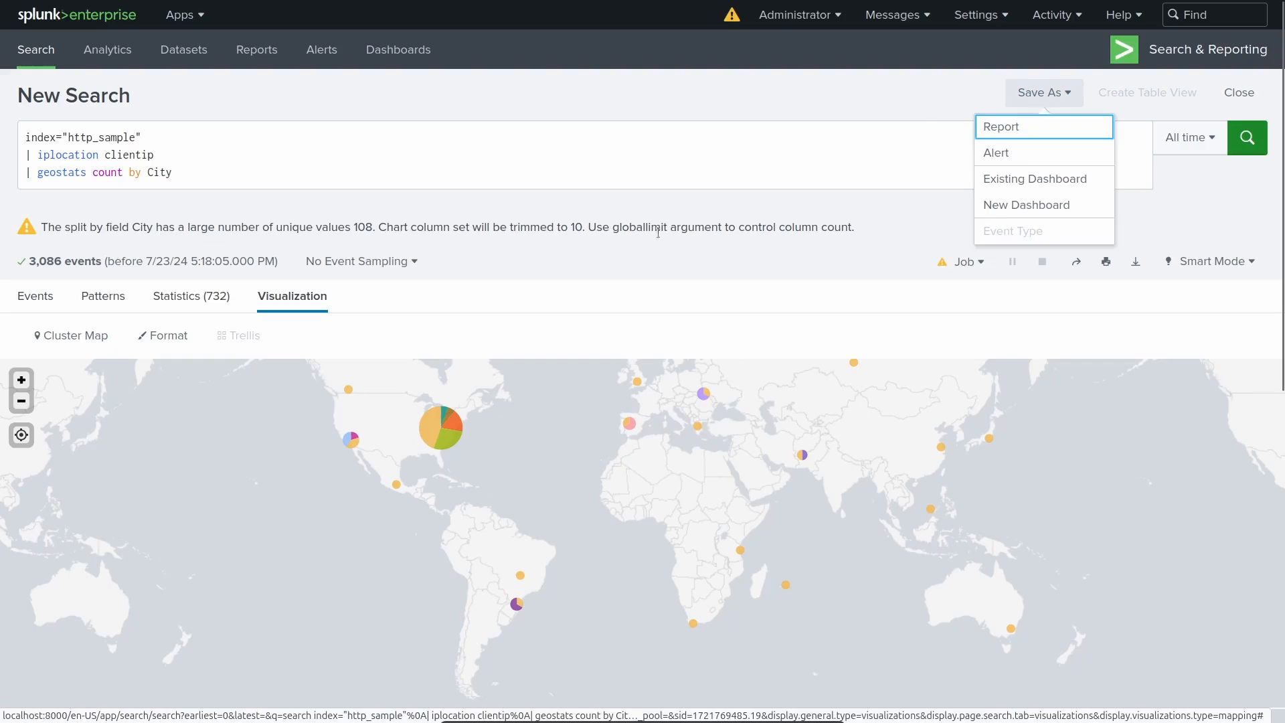
pyautogui.click(1048, 179)
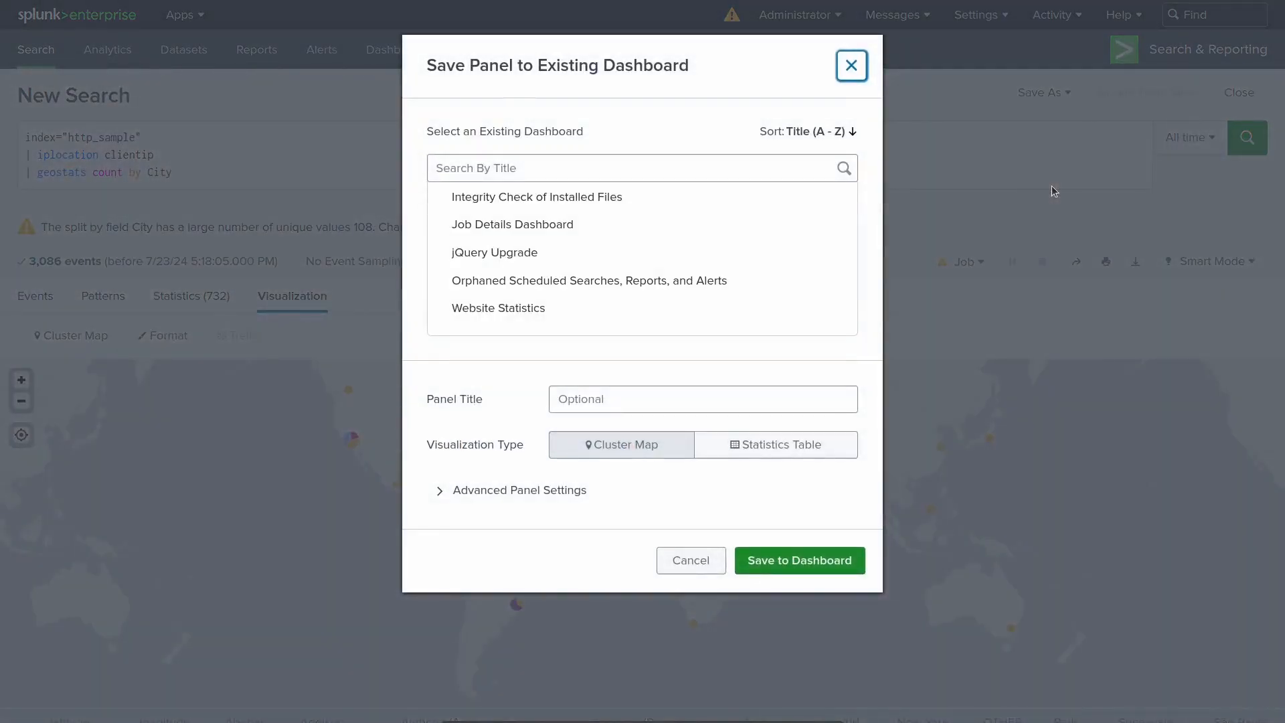
pyautogui.click(509, 307)
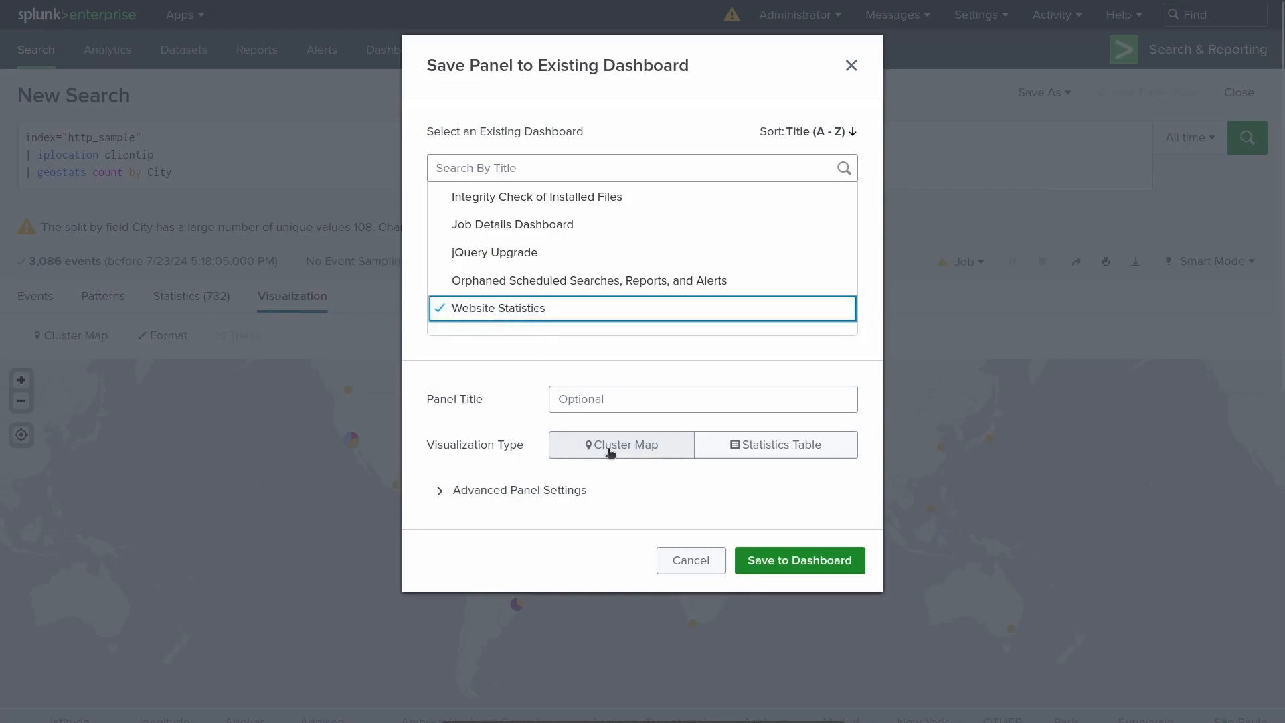
pyautogui.click(625, 401)
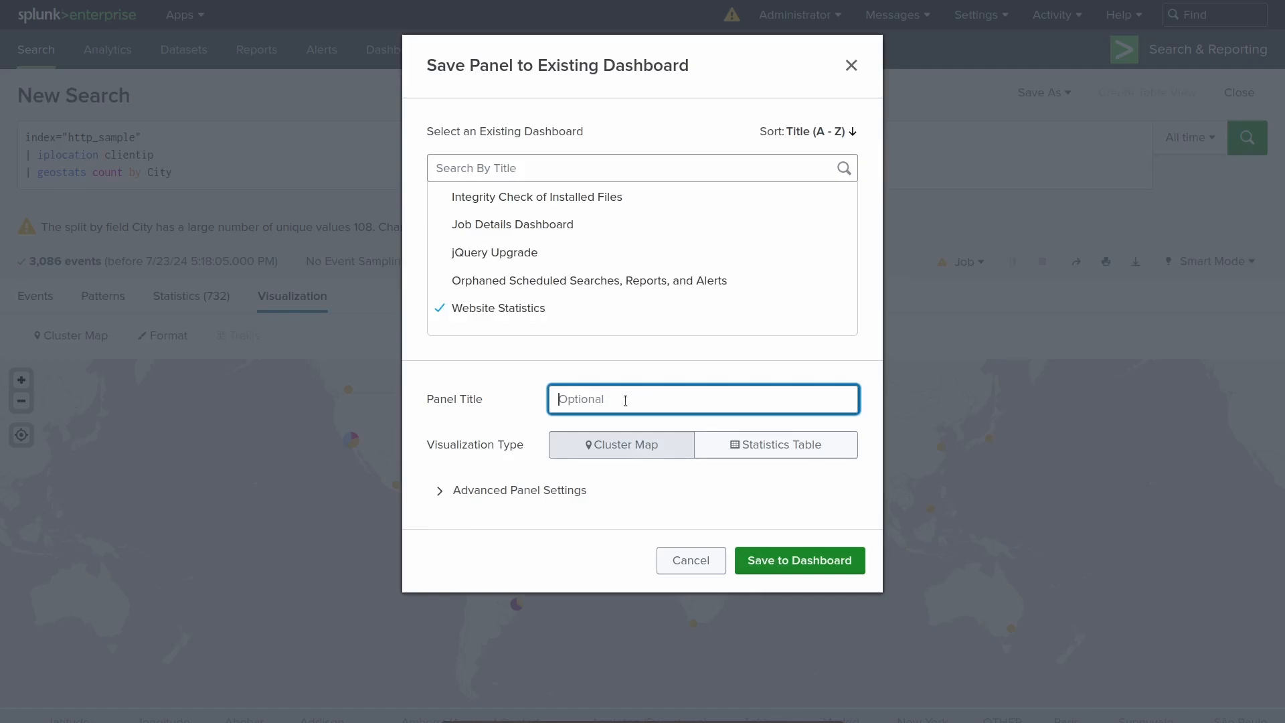
pyautogui.write('IP Addresses by City')
pyautogui.click(803, 561)
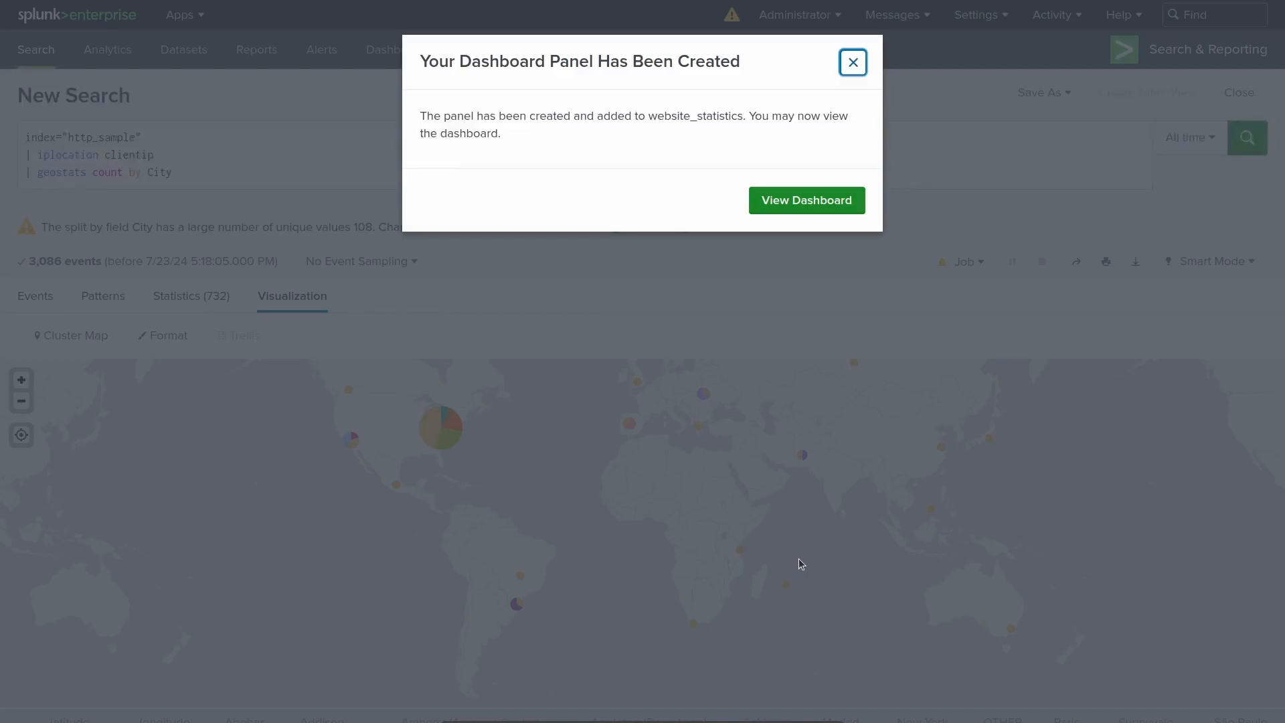
# View the Website Statistics dashboard and review its URI path, connections and city map panels.
pyautogui.click(785, 195)
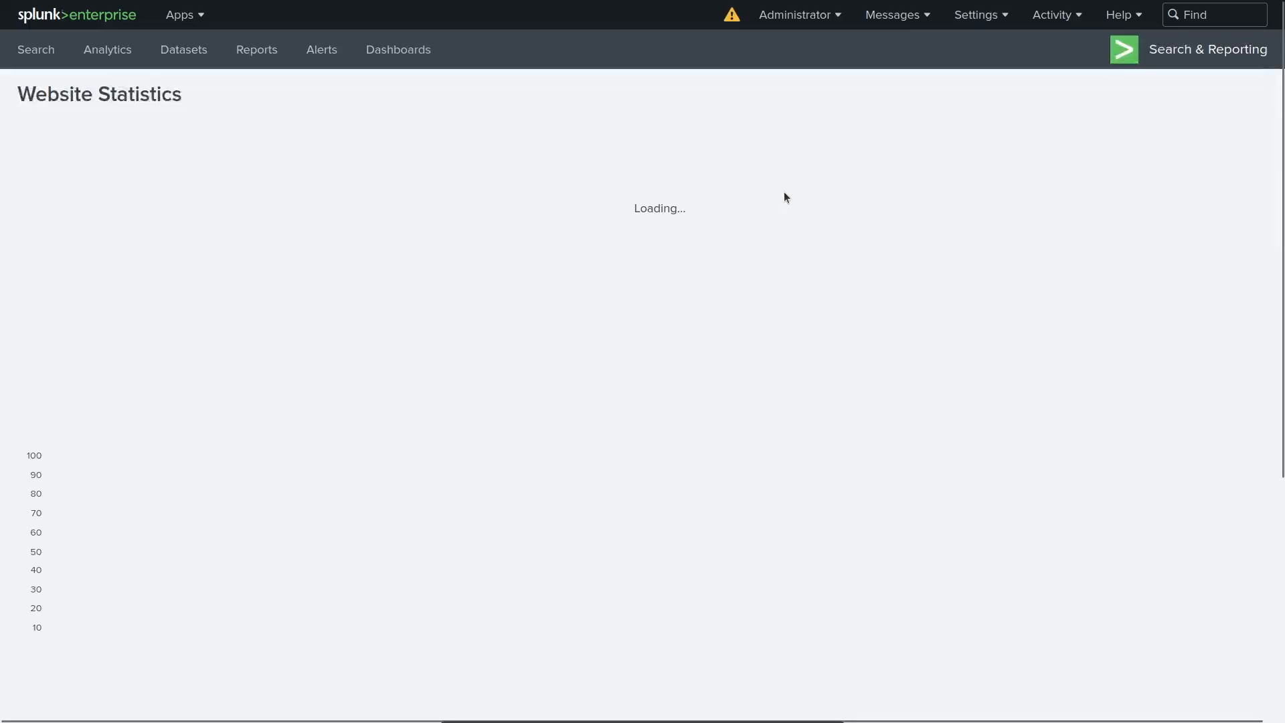
pyautogui.scroll(-5, 741, 342)
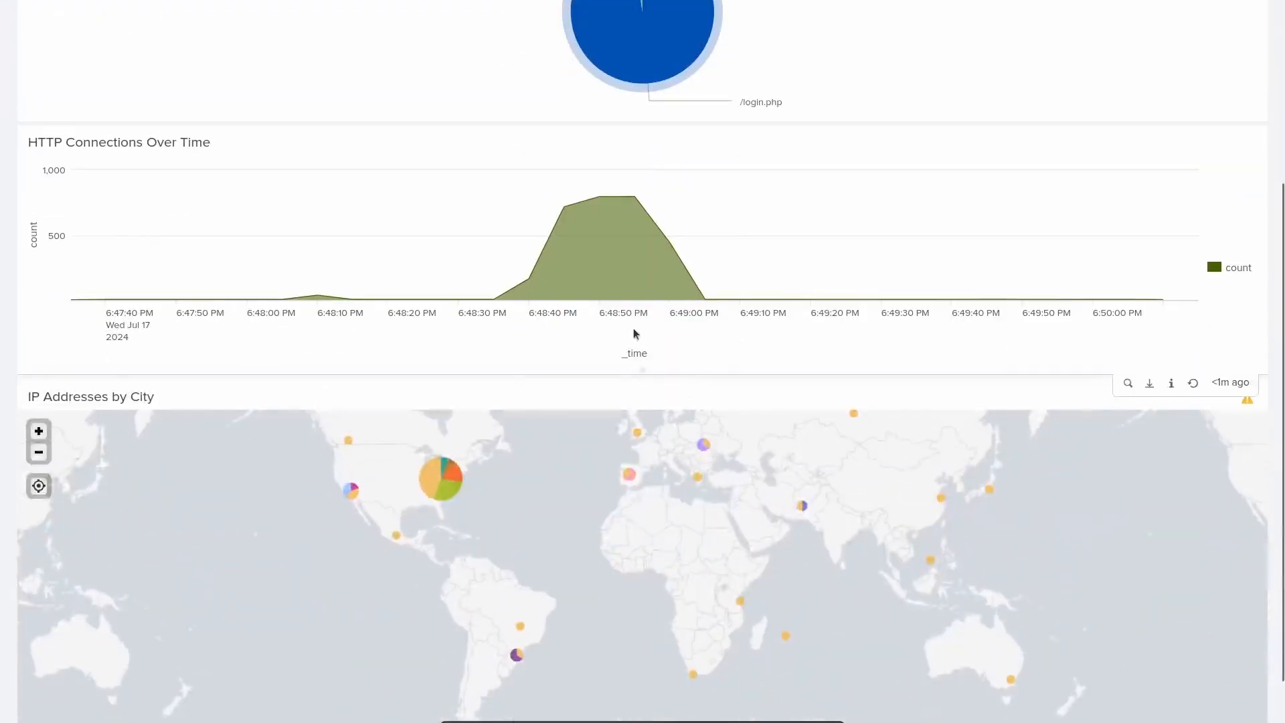
pyautogui.scroll(5, 568, 336)
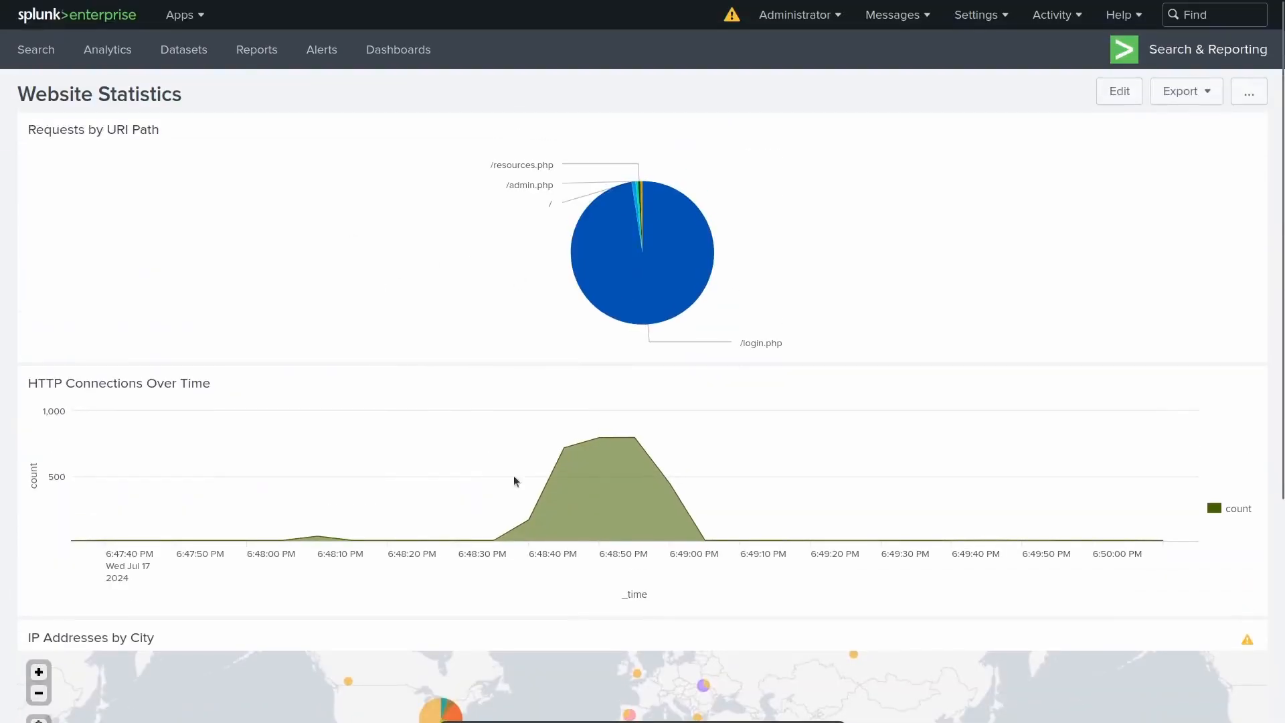
pyautogui.scroll(-5, 631, 531)
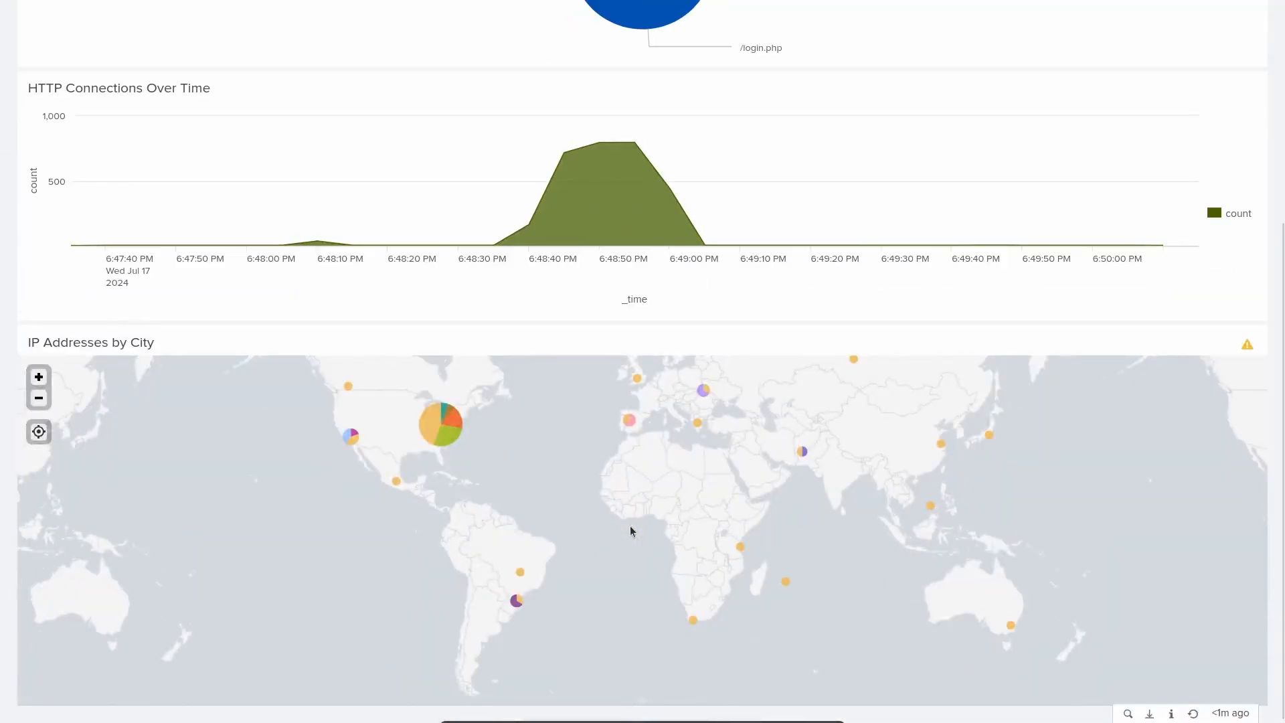
pyautogui.scroll(5, 631, 531)
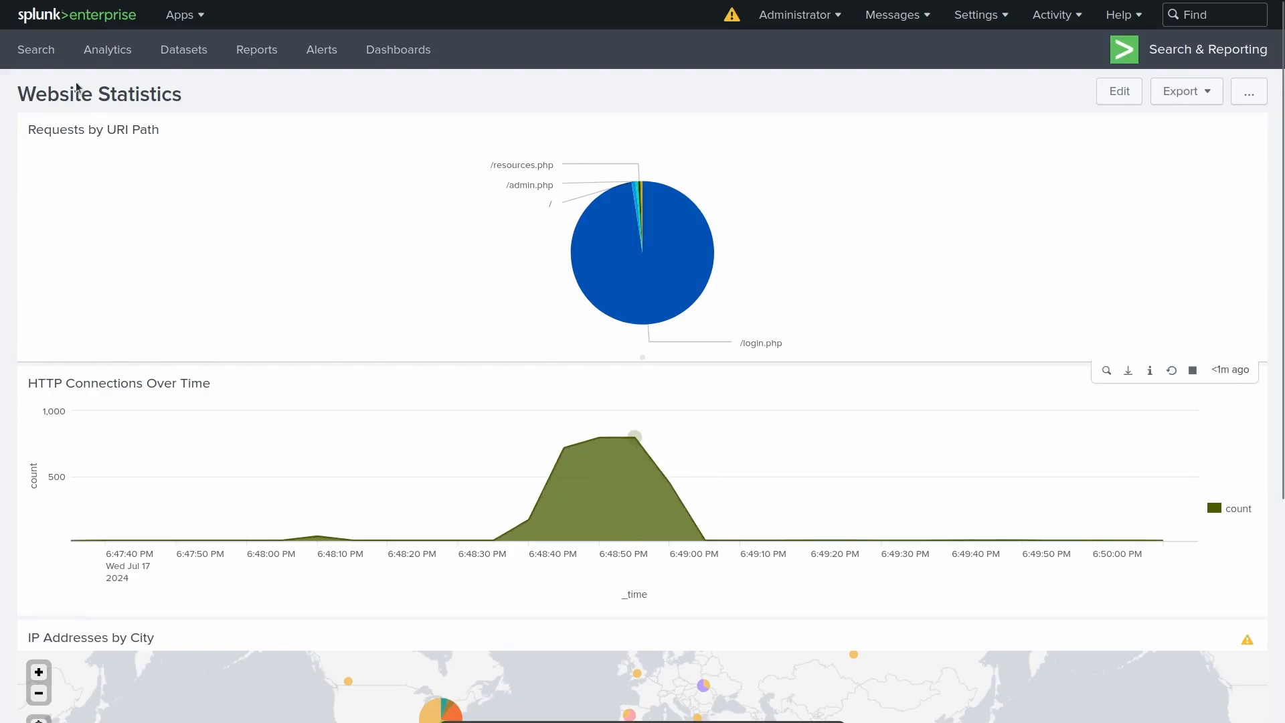
# Run a new All time search for index="http_sample".
pyautogui.click(45, 48)
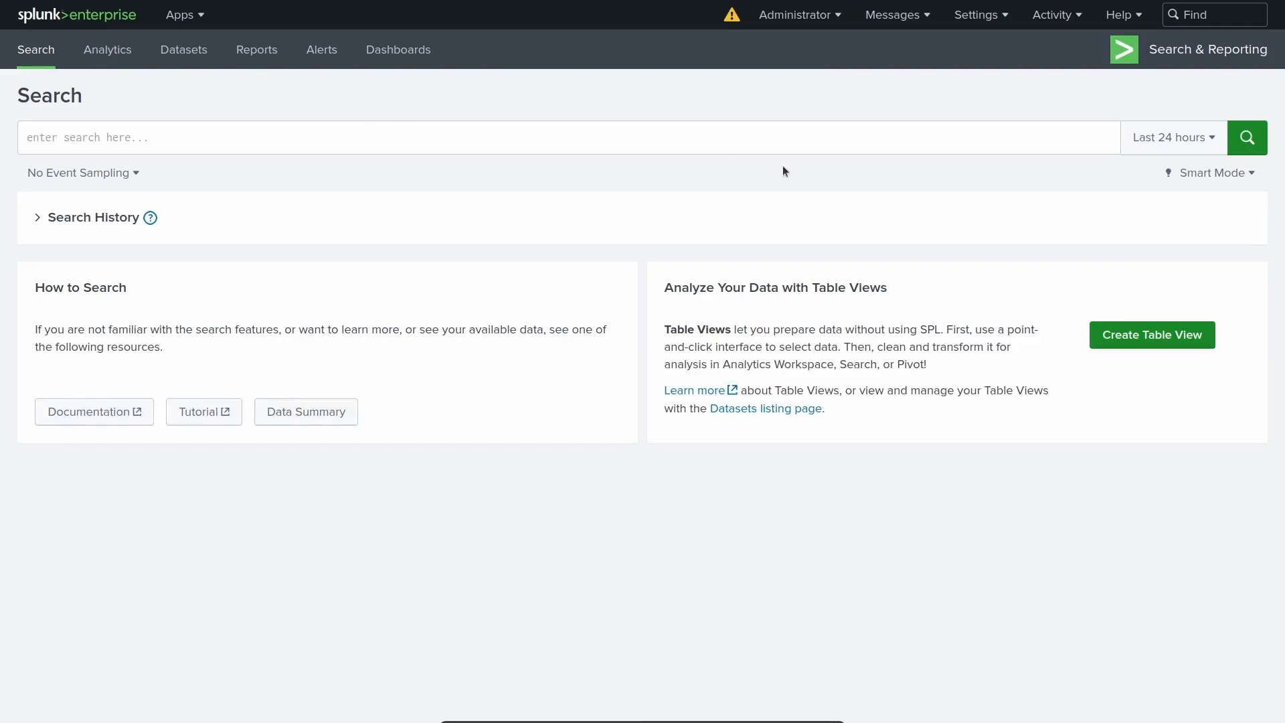
pyautogui.click(1161, 147)
pyautogui.click(1122, 233)
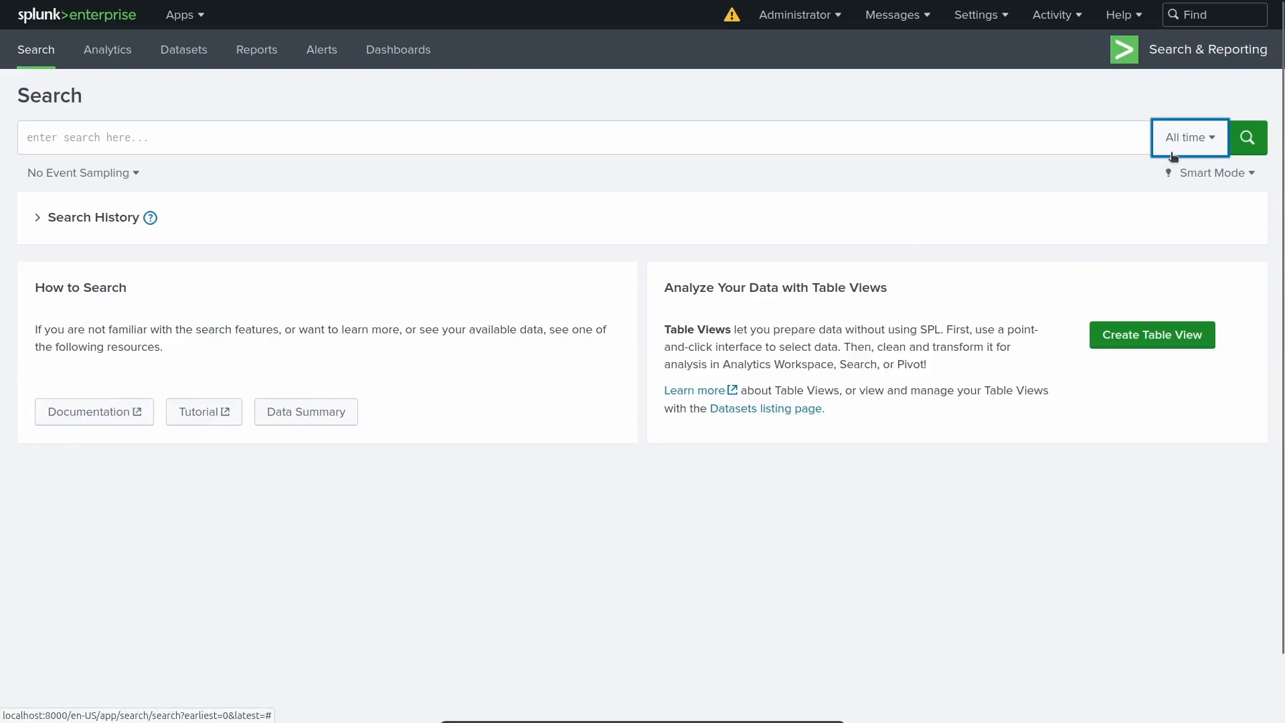
pyautogui.click(200, 144)
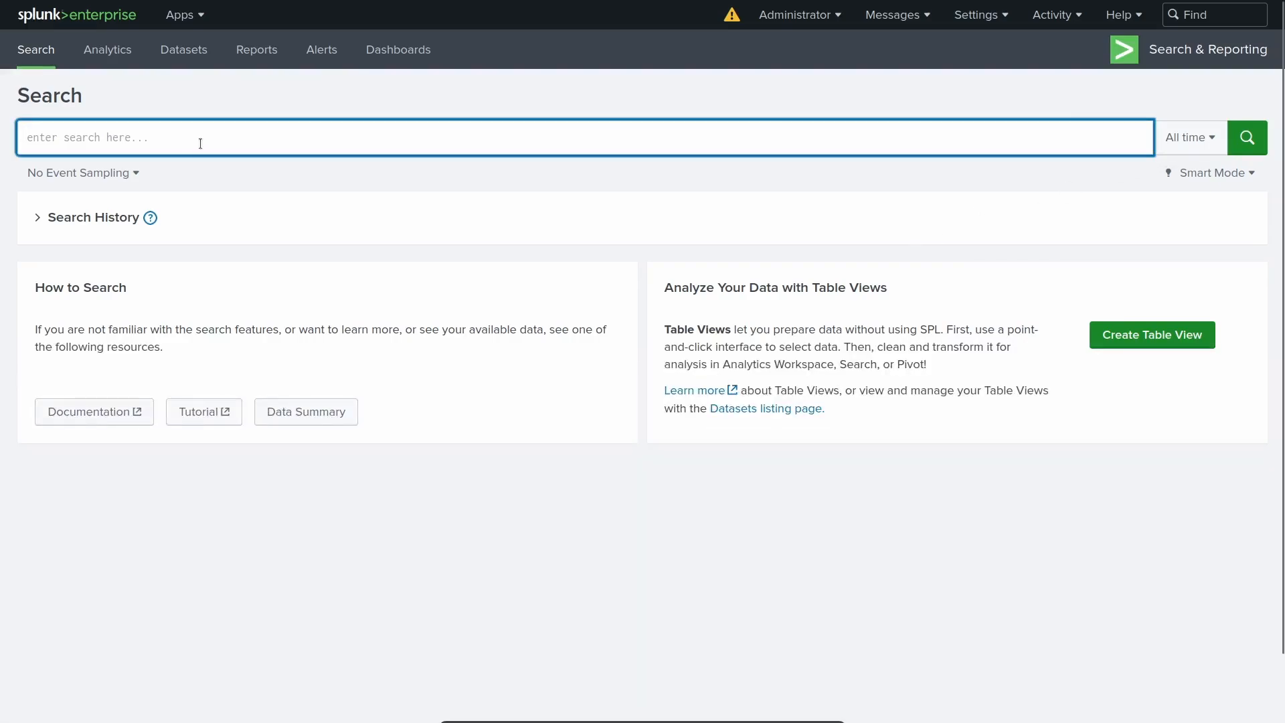
pyautogui.write('index="')
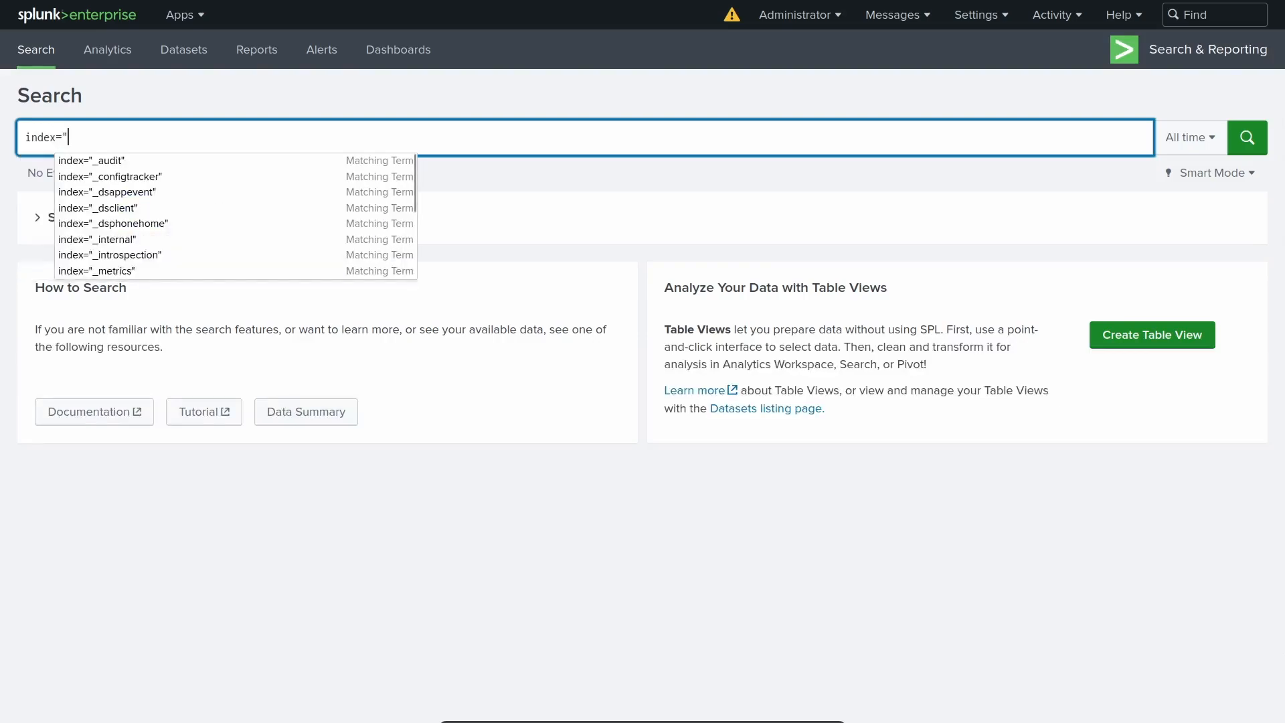
pyautogui.write('http_sample"')
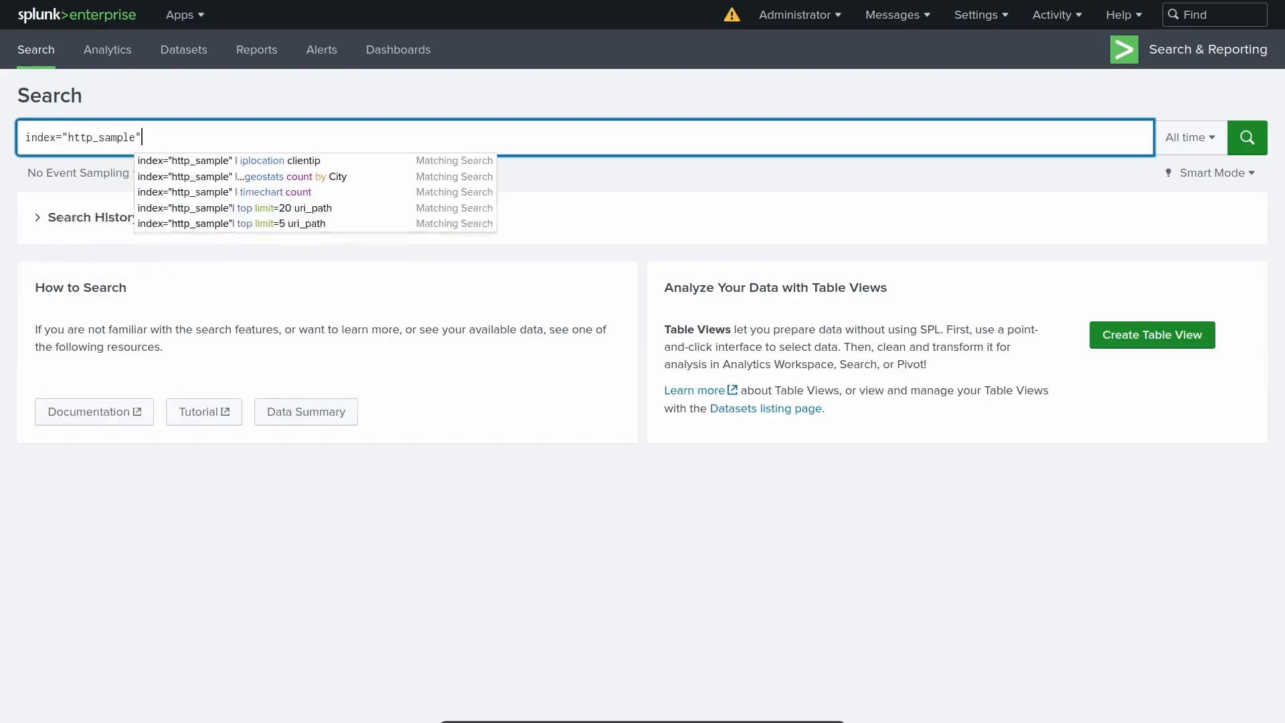
pyautogui.press('Return')
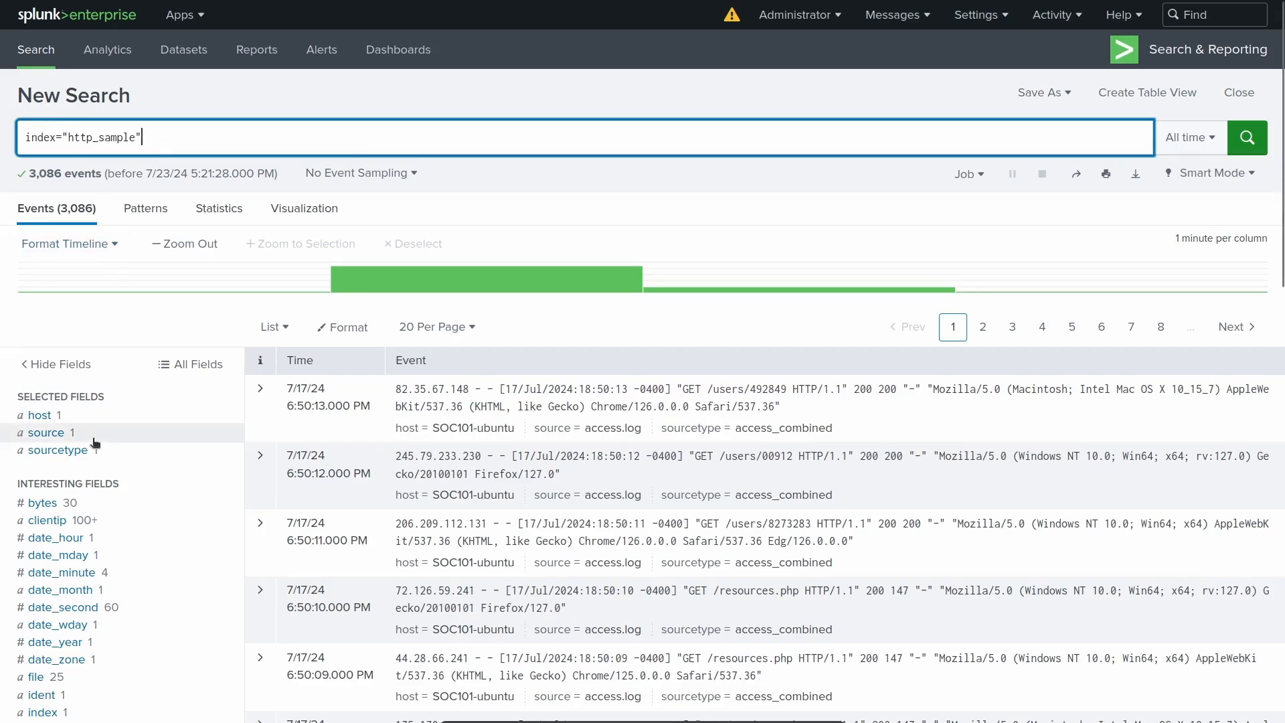
# Generate the top values report for the useragent field.
pyautogui.scroll(-3, 94, 439)
pyautogui.scroll(-3, 93, 440)
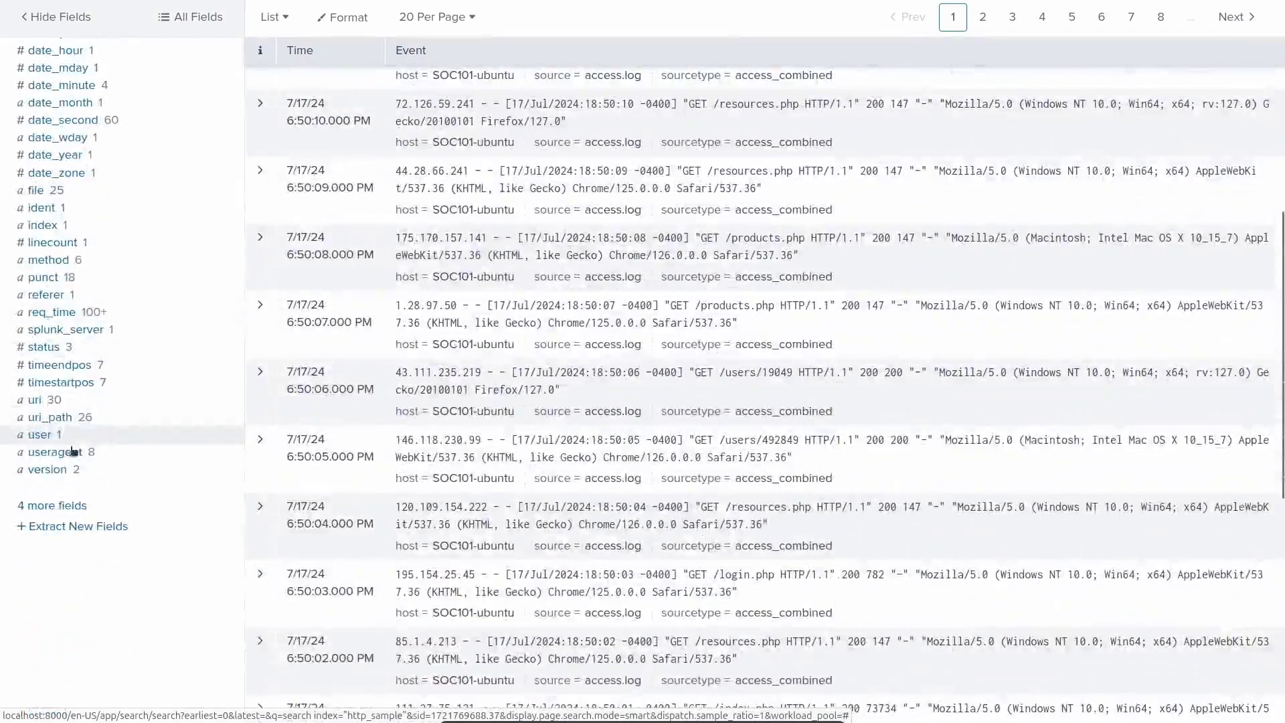
pyautogui.click(56, 453)
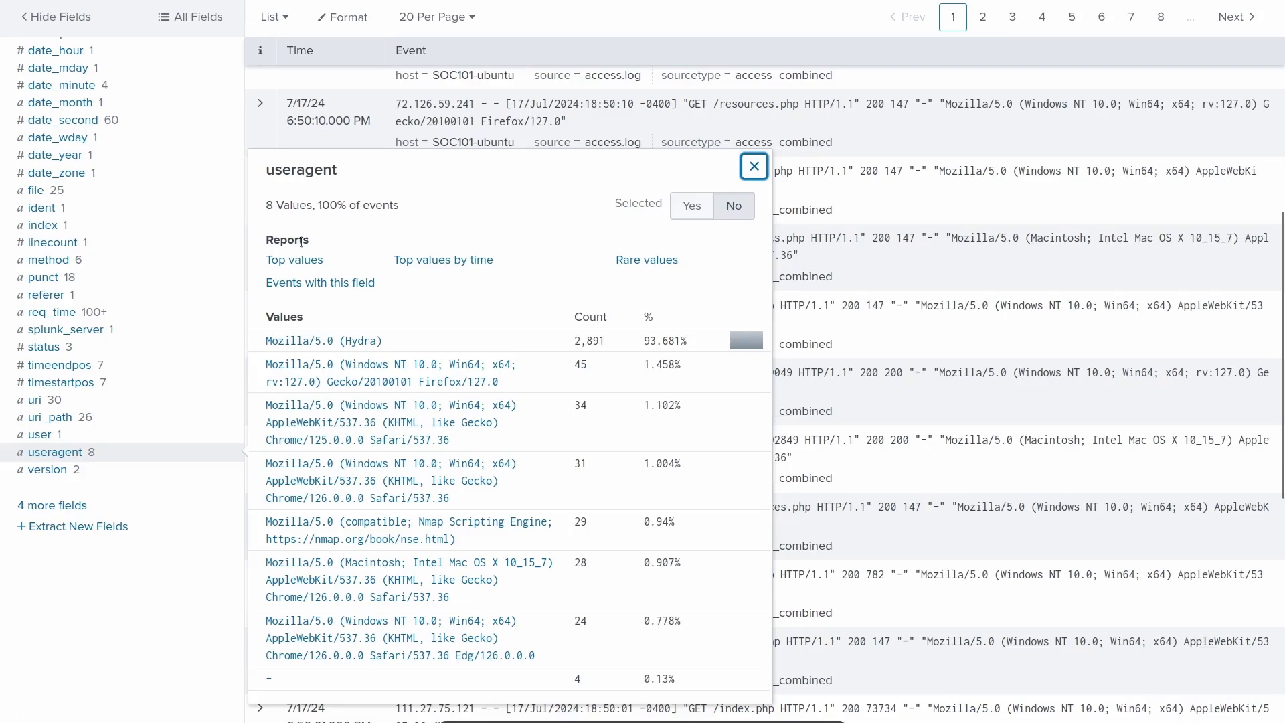
pyautogui.click(305, 262)
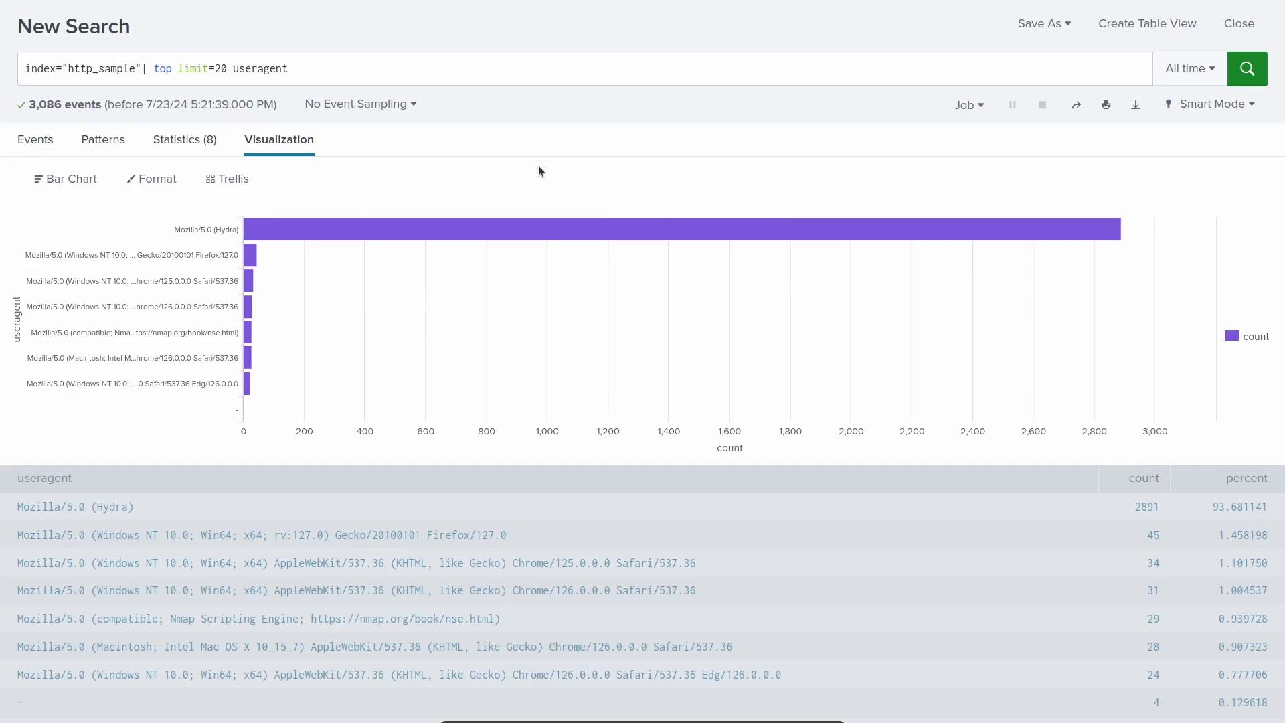
# Rerun the useragent search with the top limit set to 5 and show the results as a statistics table.
pyautogui.click(229, 72)
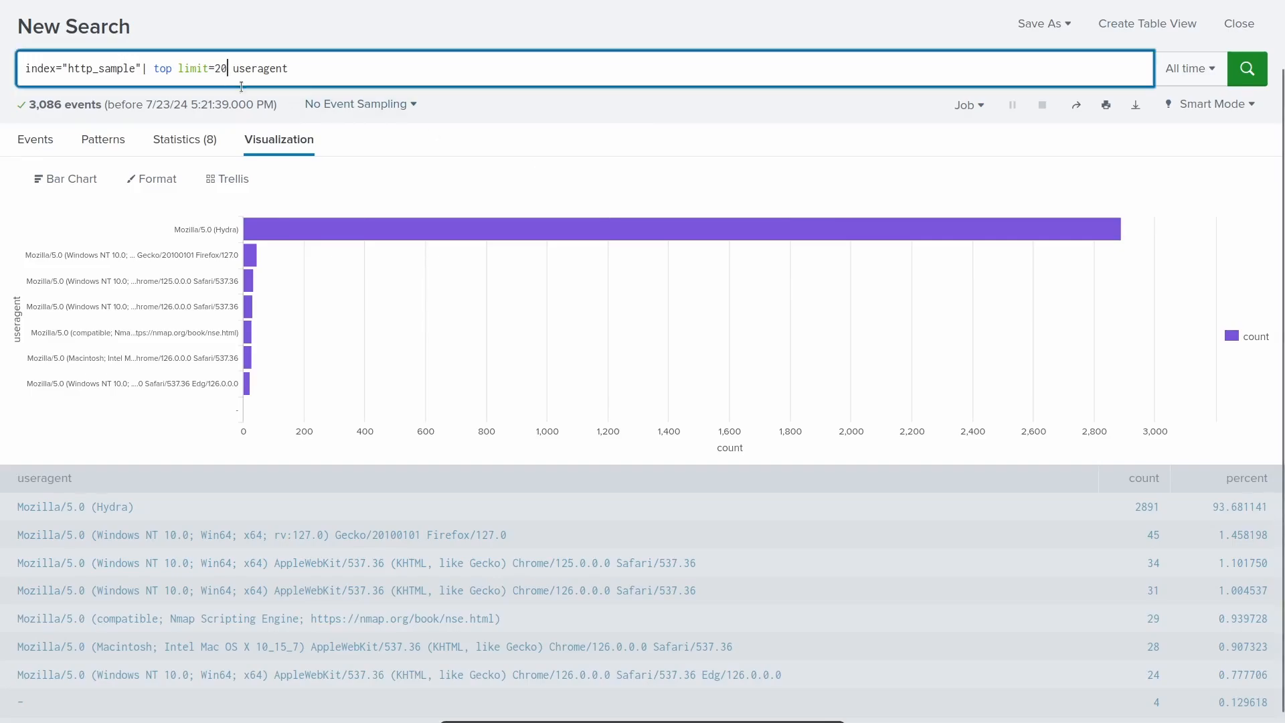
pyautogui.press('BackSpace')
pyautogui.press('BackSpace')
pyautogui.write('5')
pyautogui.press('Return')
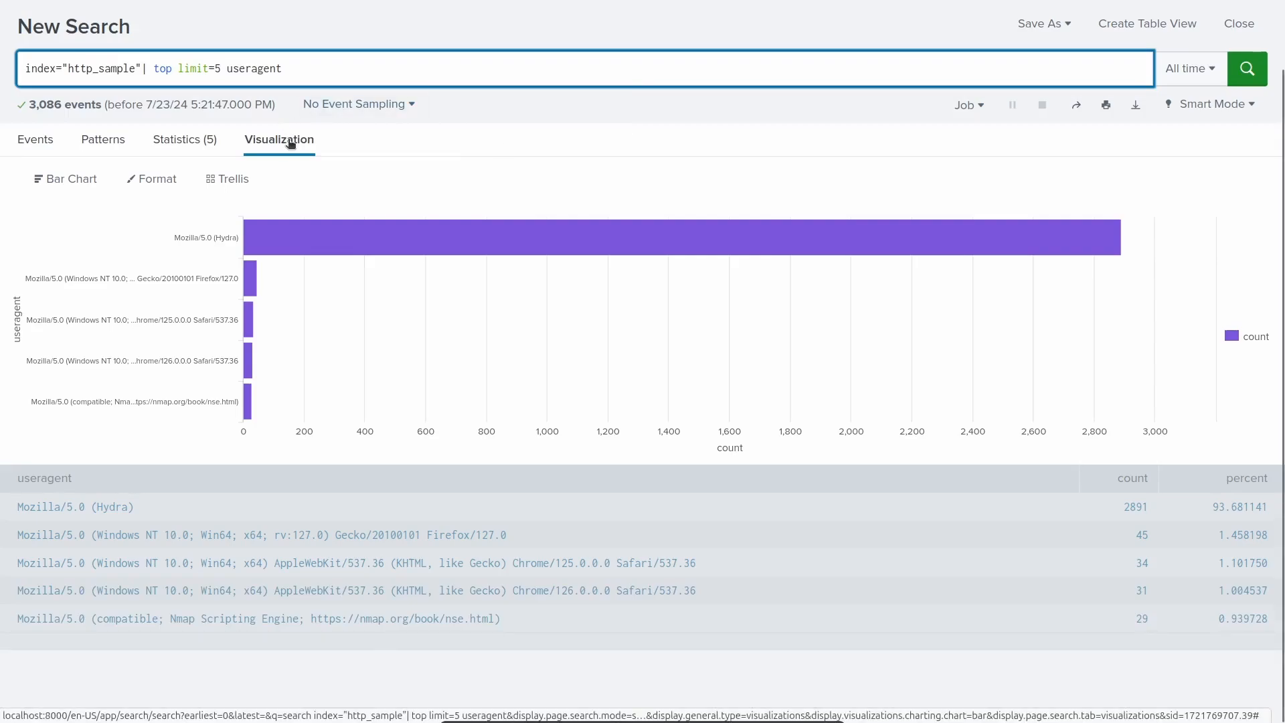
pyautogui.click(205, 142)
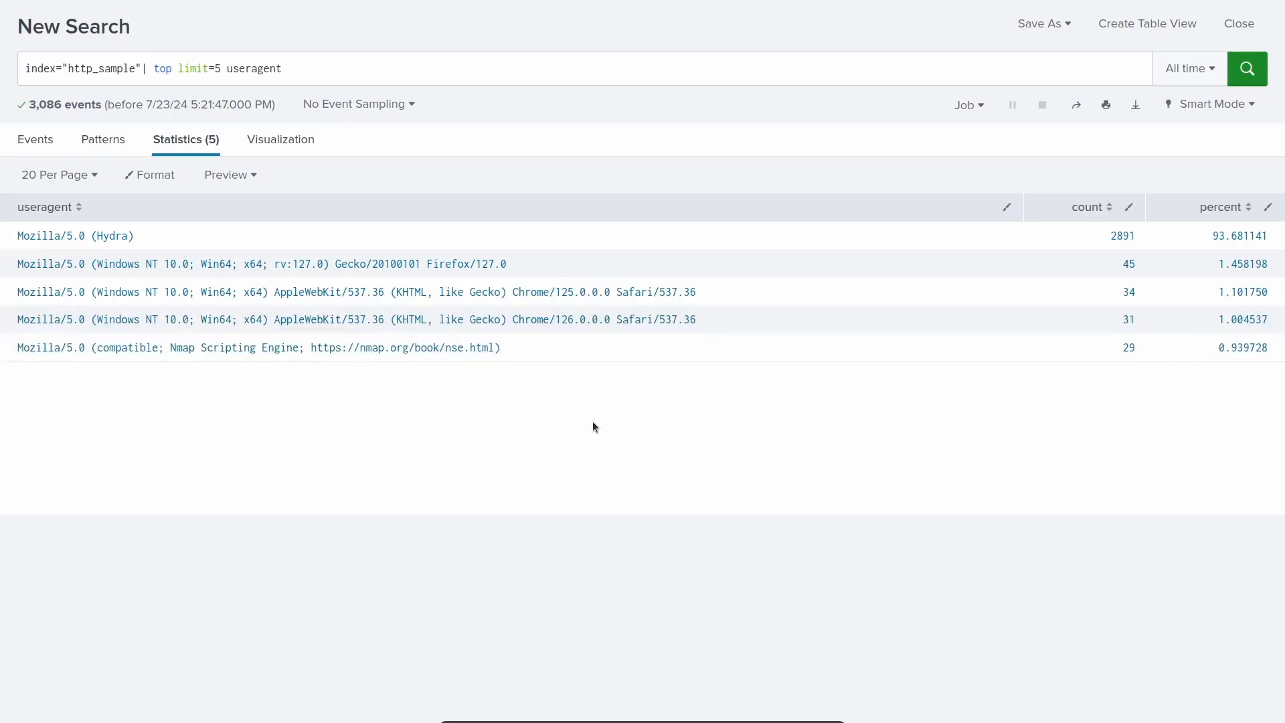
# Add a rename command on a new line of the search that renames useragent as "User Agent".
pyautogui.click(399, 75)
pyautogui.hotkey('shift', 'Return')
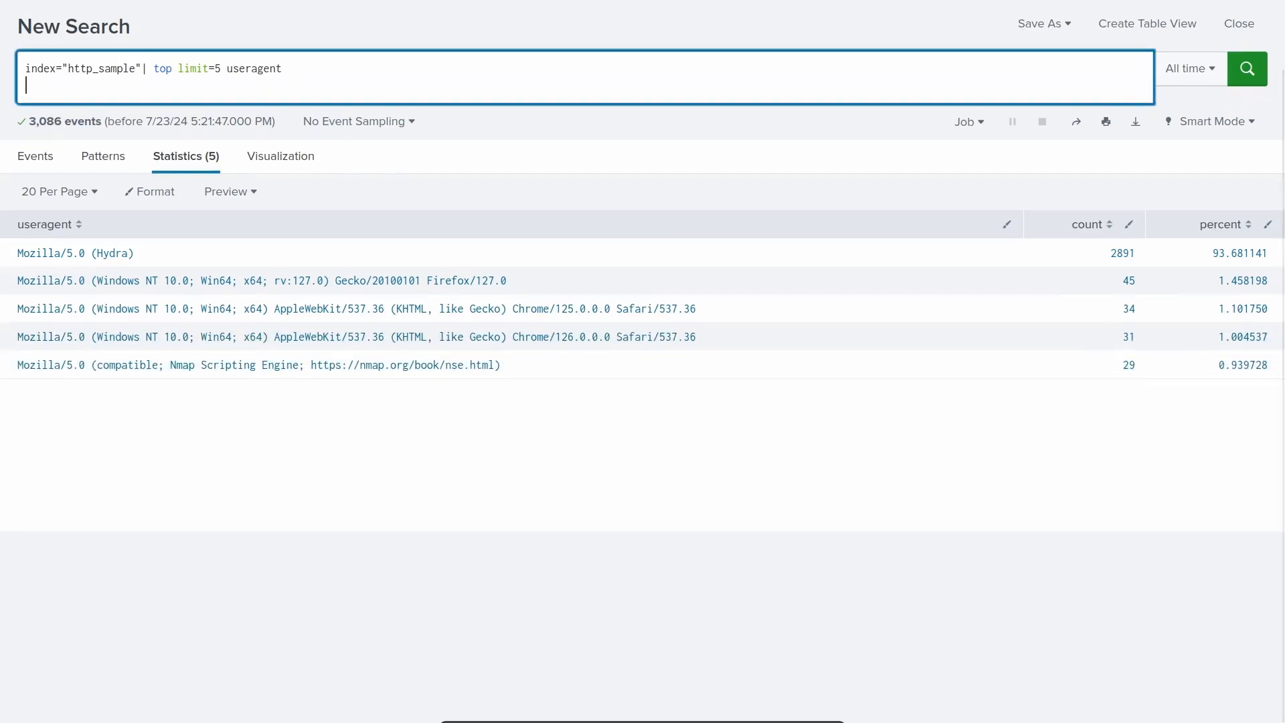
pyautogui.write('| rename')
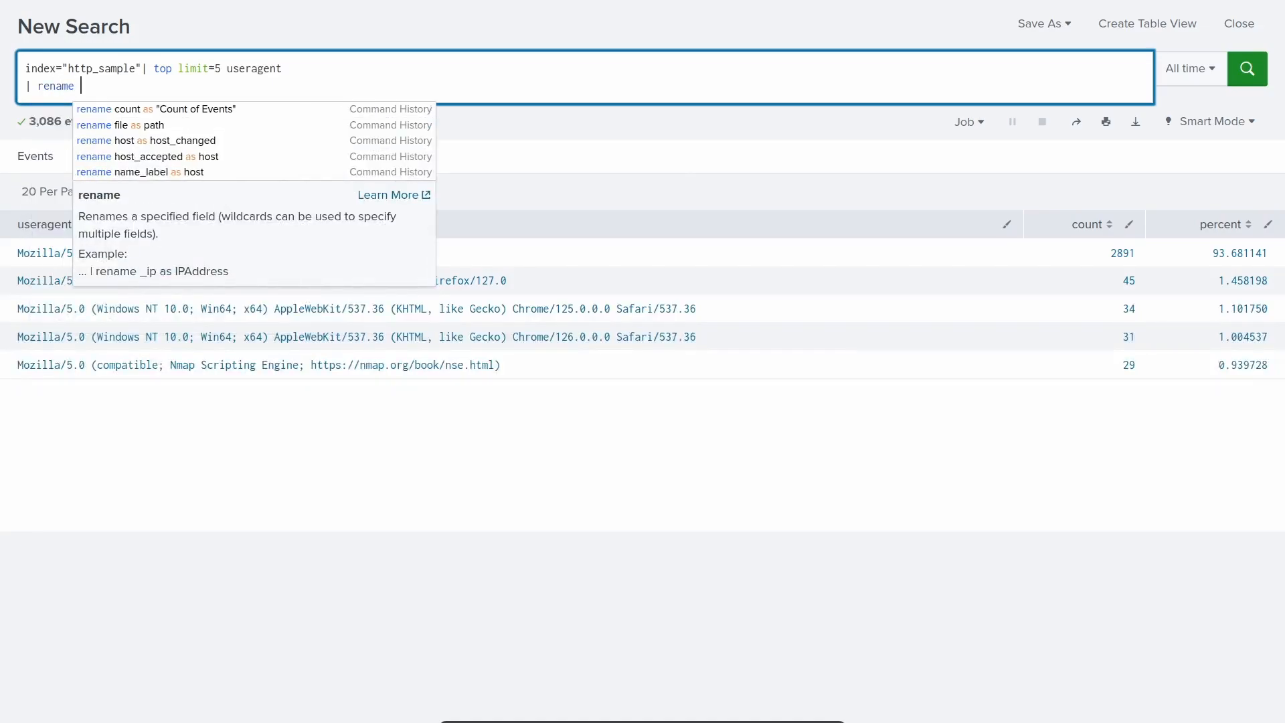
pyautogui.write(' useragent')
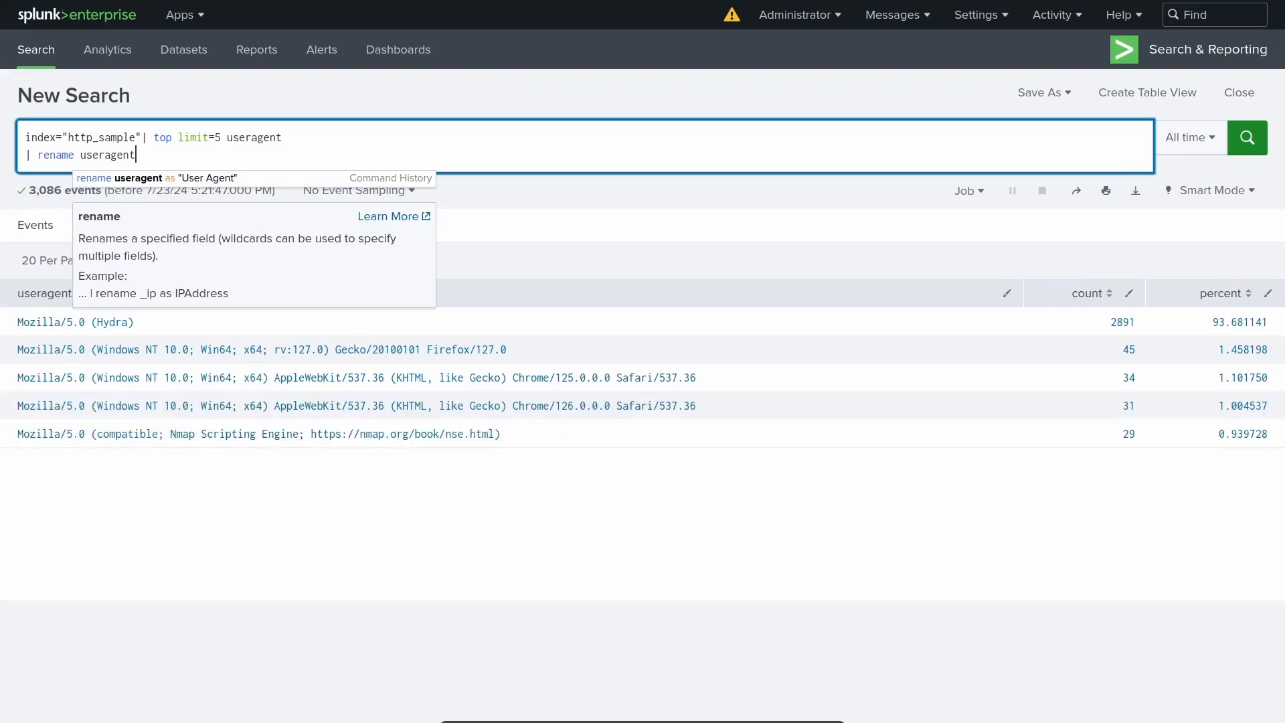
pyautogui.click(145, 178)
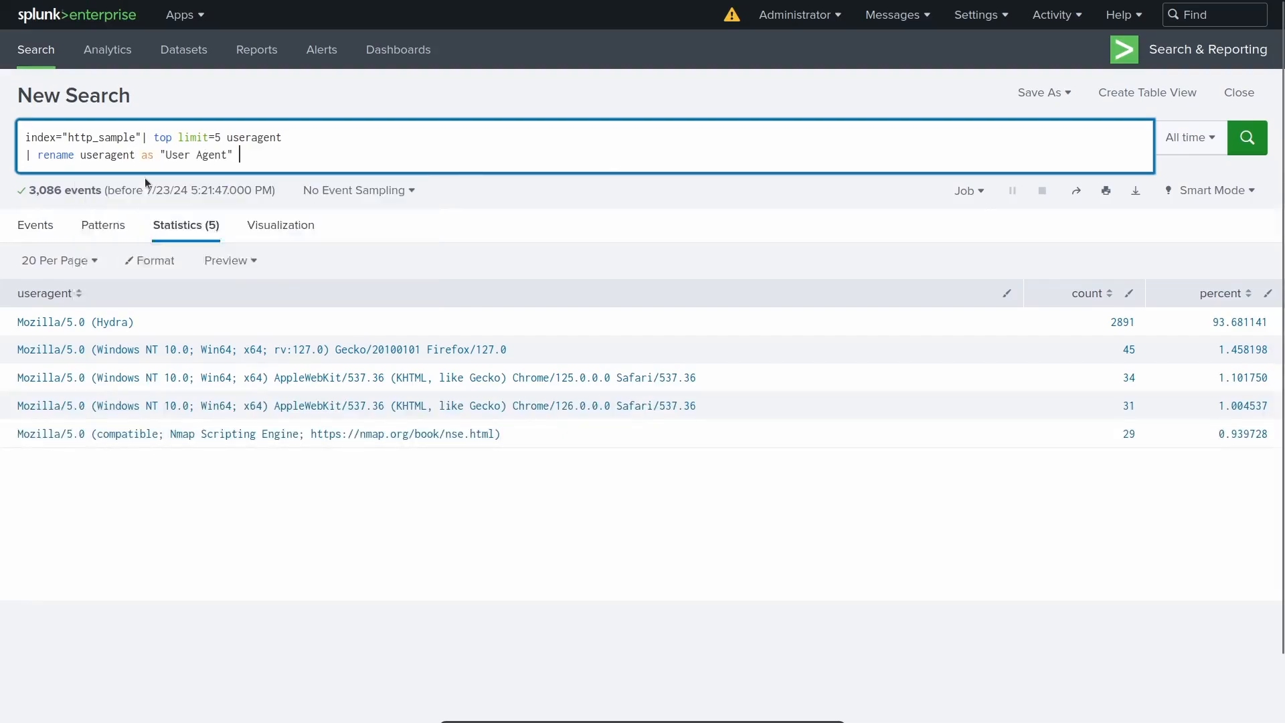
pyautogui.moveTo(80, 156); pyautogui.dragTo(231, 155)
pyautogui.click(251, 155)
# Add another rename line to the search that renames count as "Count of Events".
pyautogui.hotkey('shift', 'Return')
pyautogui.write('|')
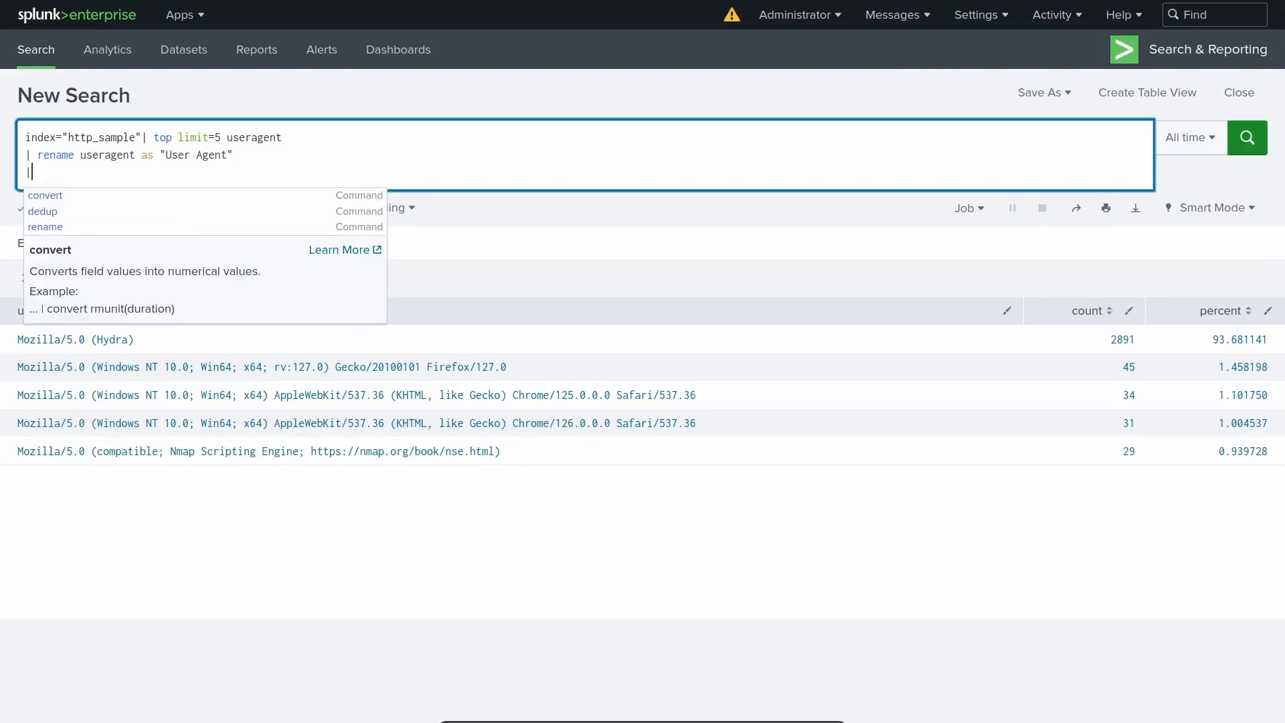
pyautogui.write(' rename ')
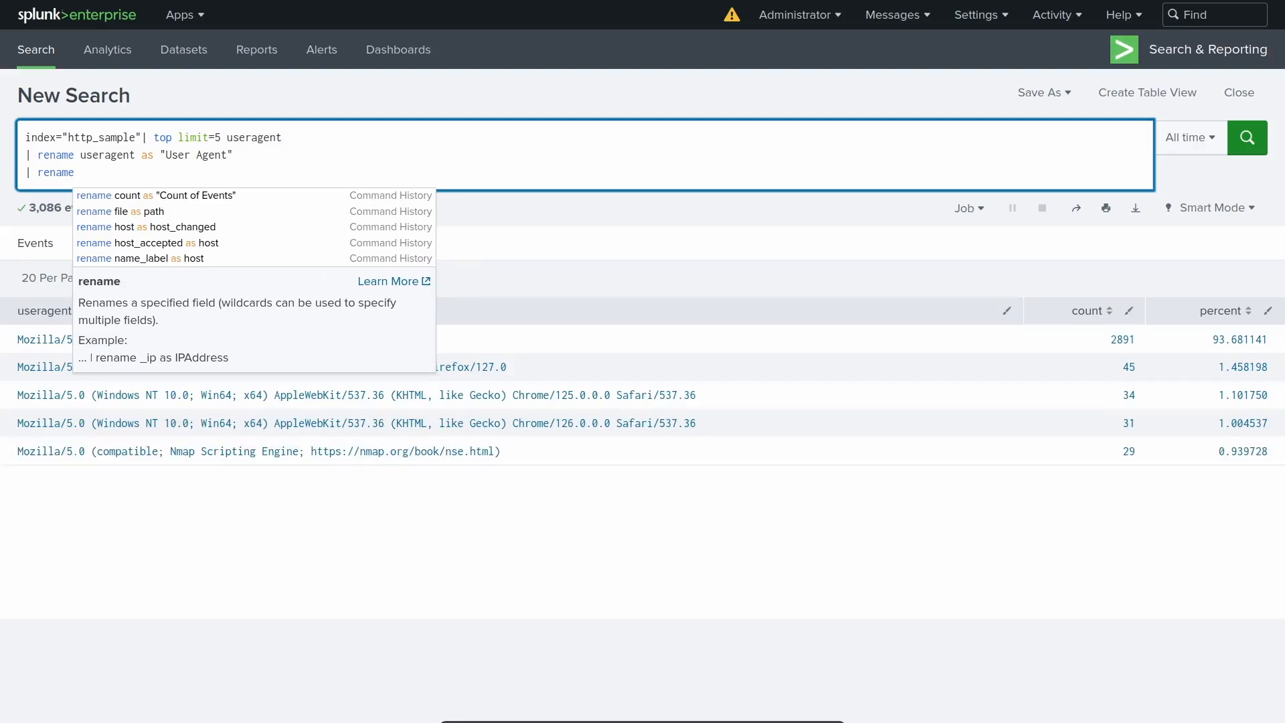
pyautogui.write('count')
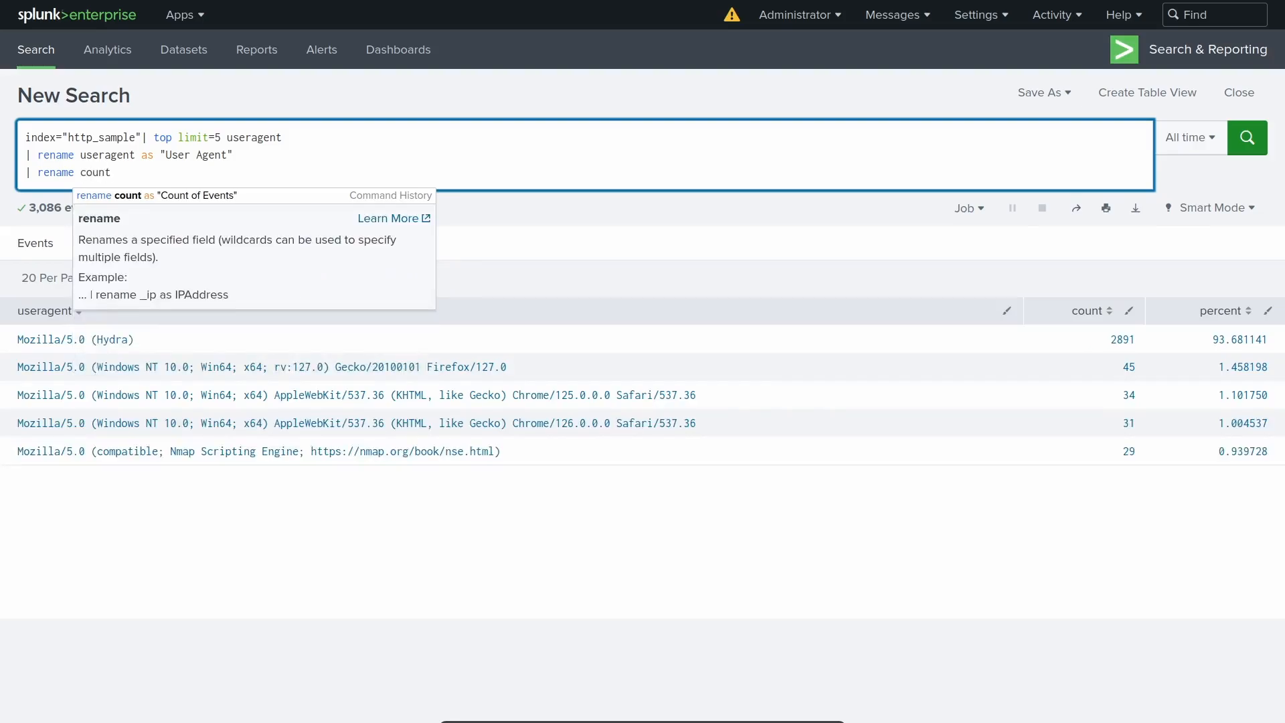
pyautogui.write(' as "')
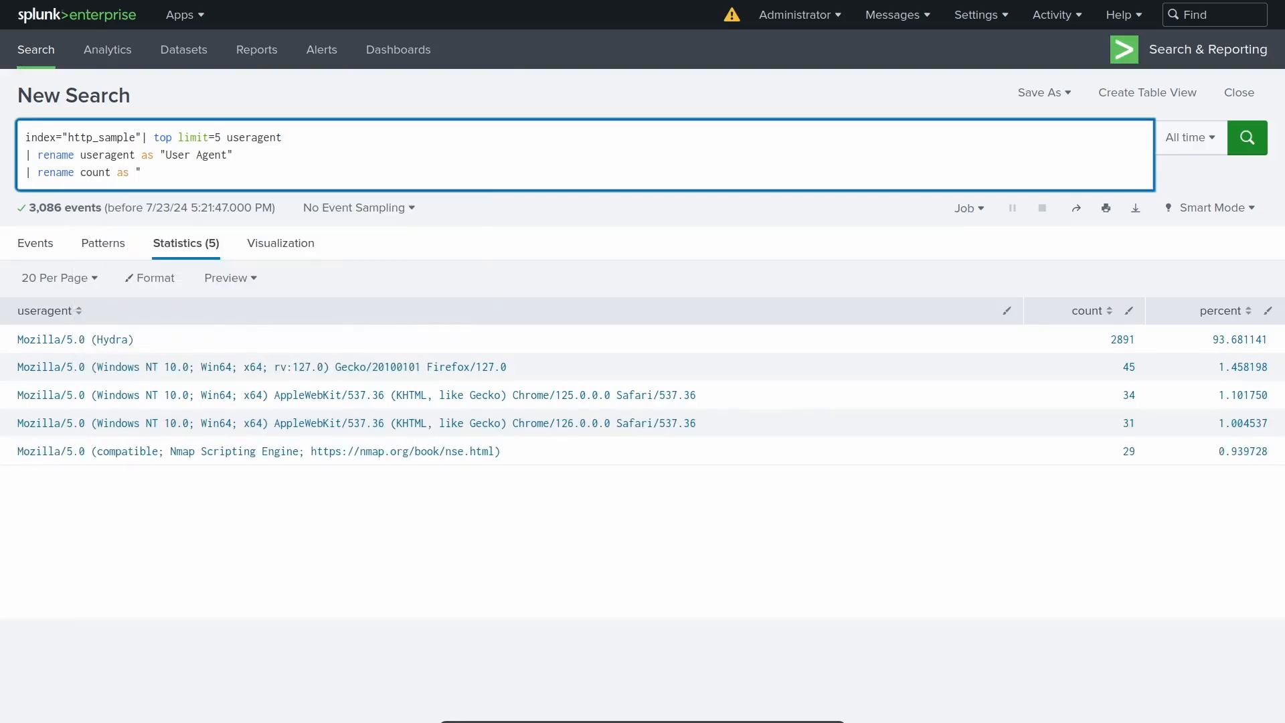
pyautogui.write('Count of Events"')
# Add a line renaming percent as "Percentage" and run the search.
pyautogui.hotkey('shift', 'Return')
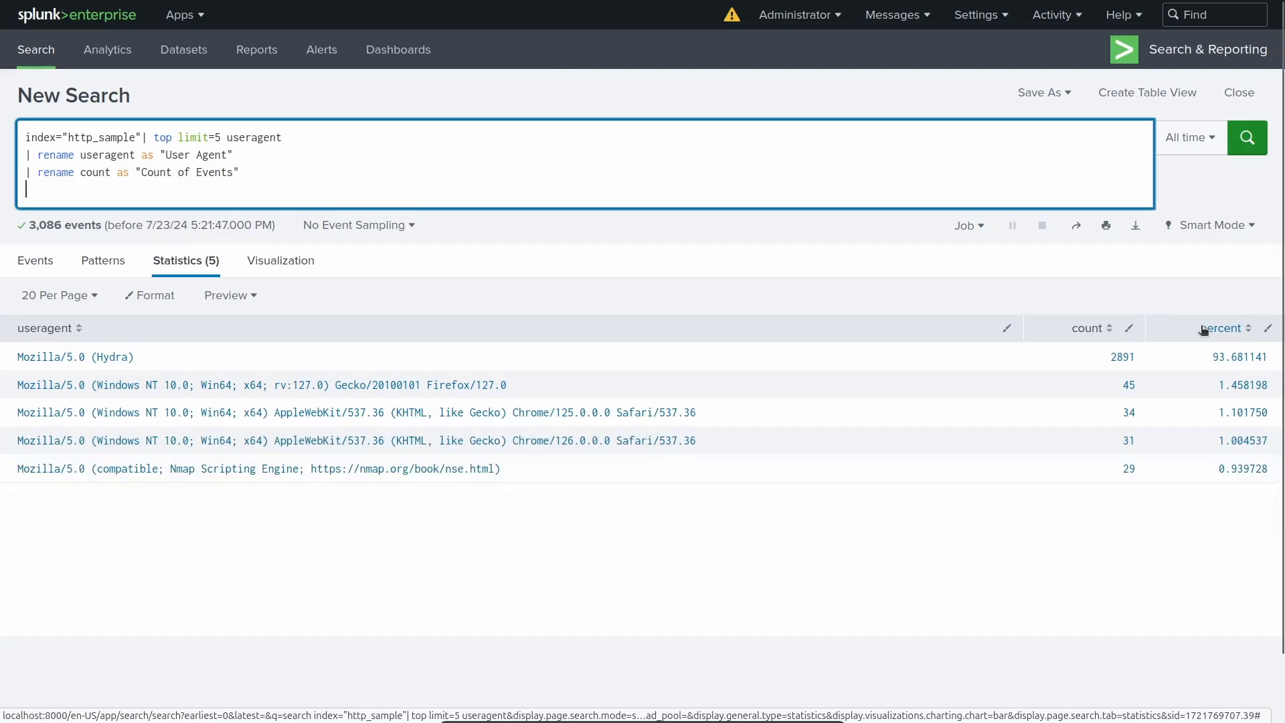
pyautogui.write('|')
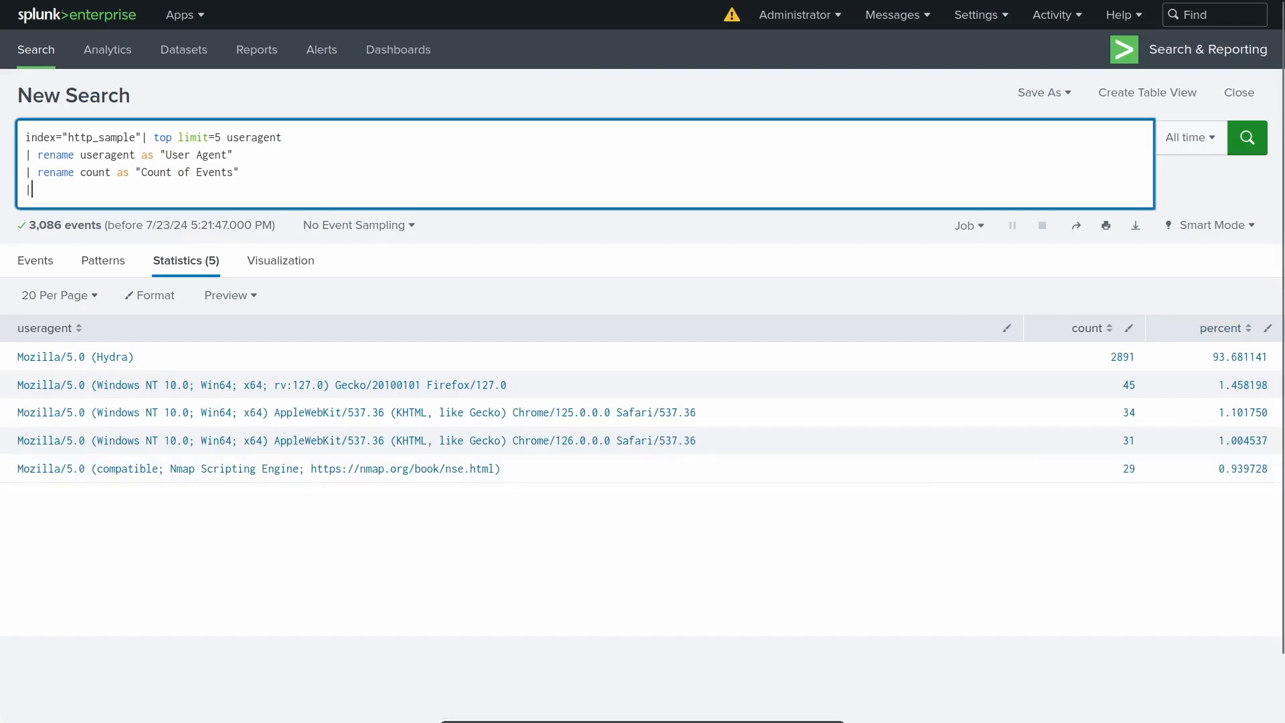
pyautogui.write(' rename percent')
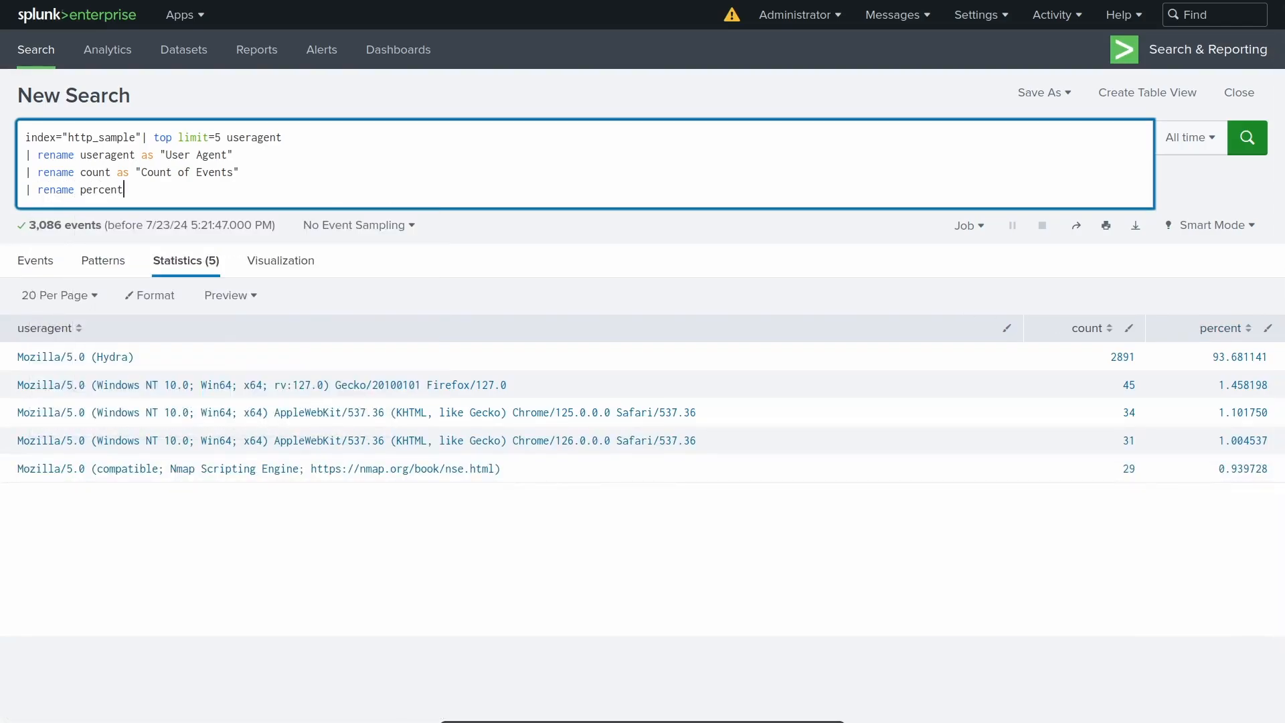
pyautogui.write(' as "Percentage"')
pyautogui.press('Return')
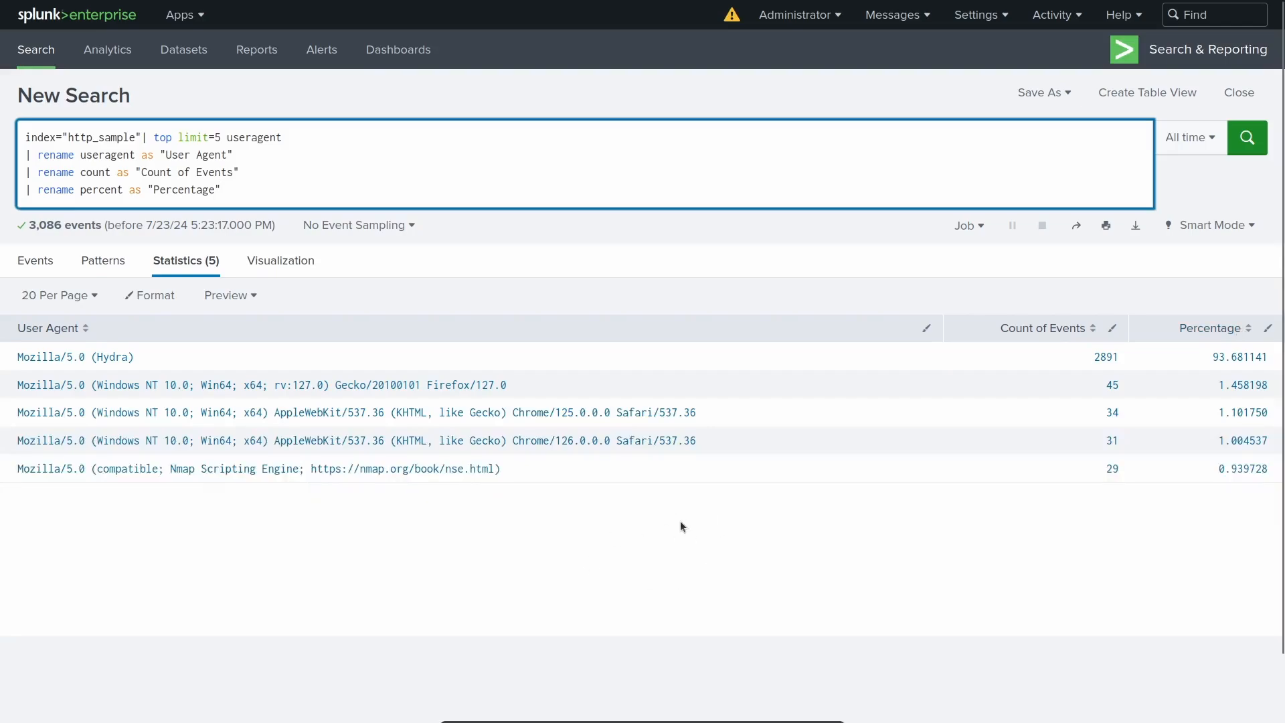
# Save the statistics table to the existing Website Statistics dashboard as a panel titled "Top User Agents".
pyautogui.click(1049, 93)
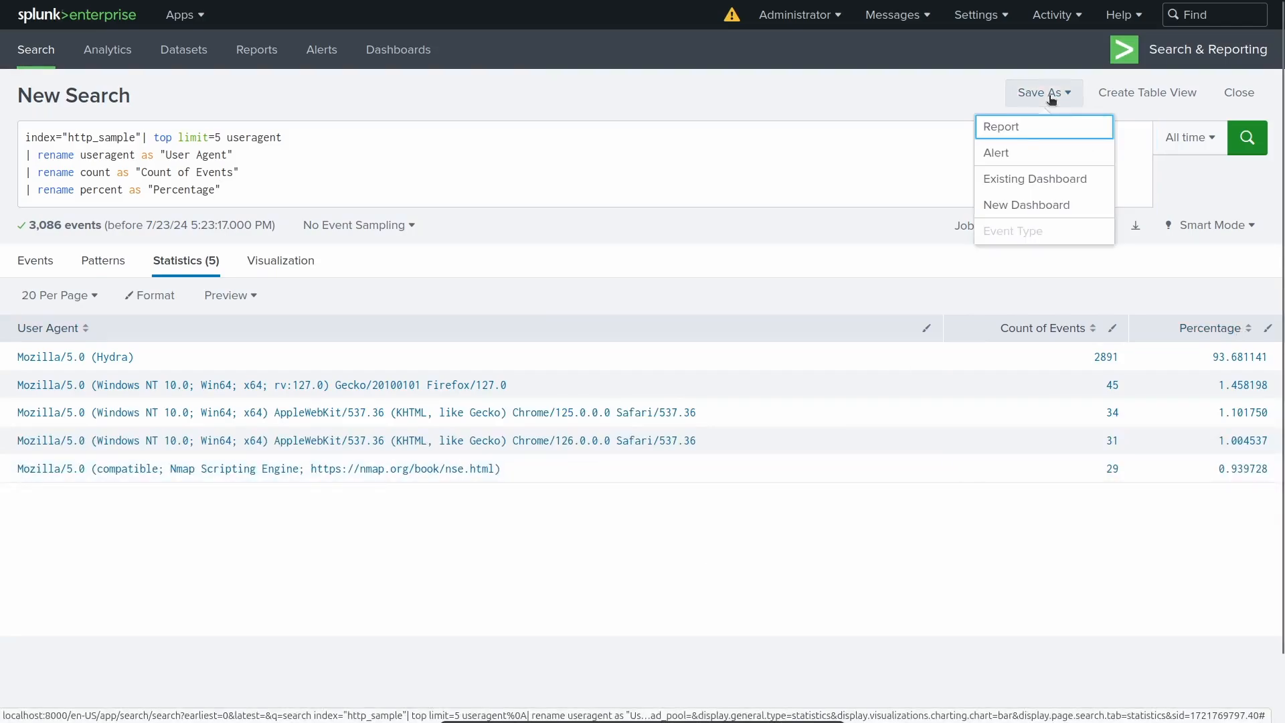
pyautogui.click(1030, 178)
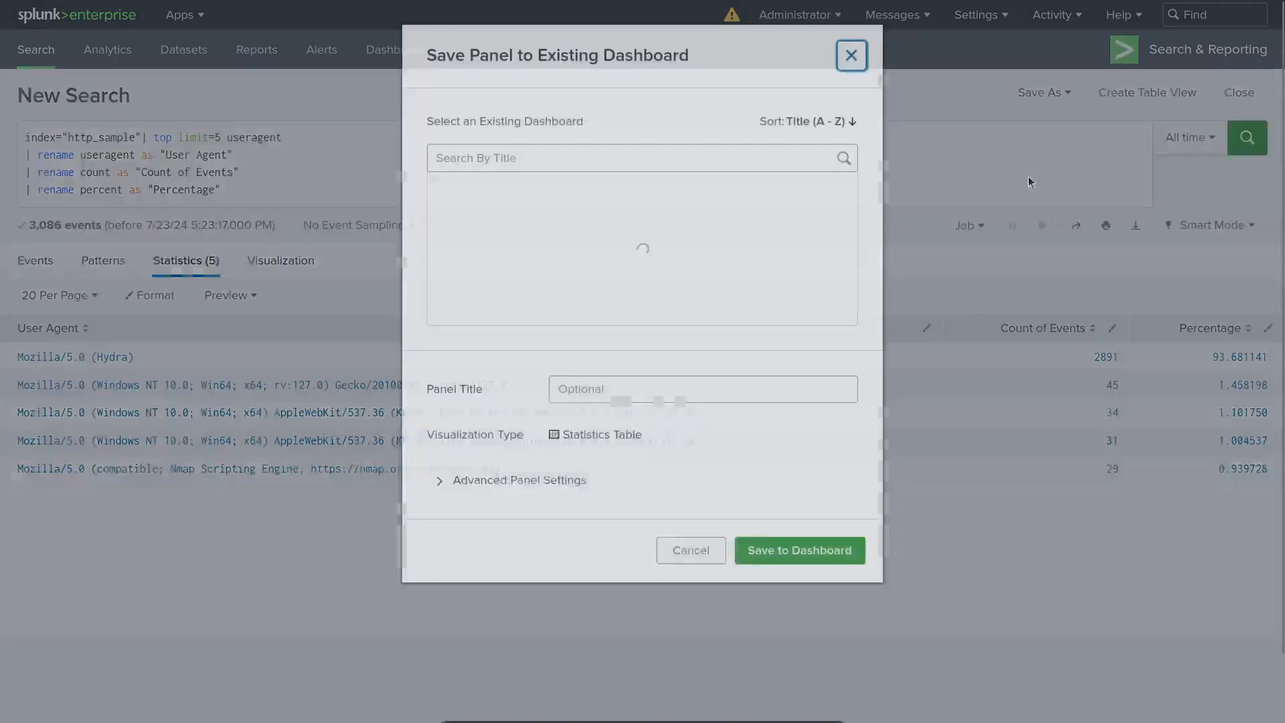
pyautogui.click(519, 309)
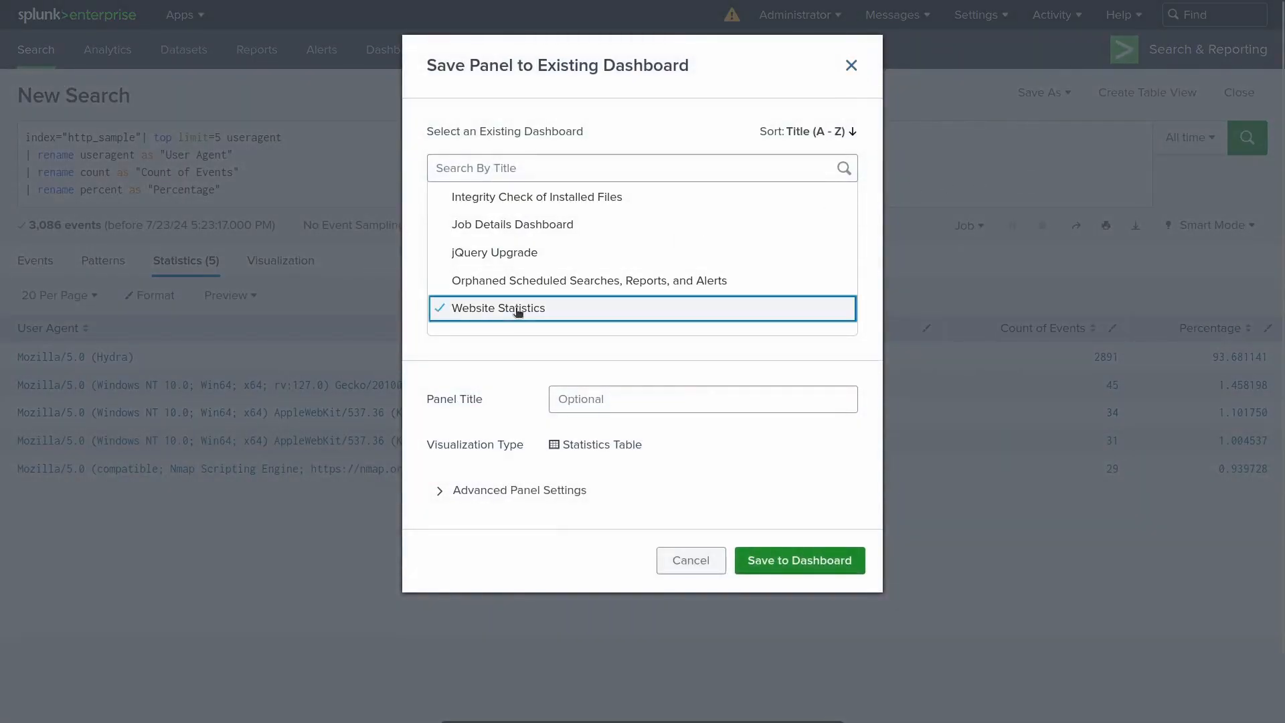
pyautogui.click(606, 397)
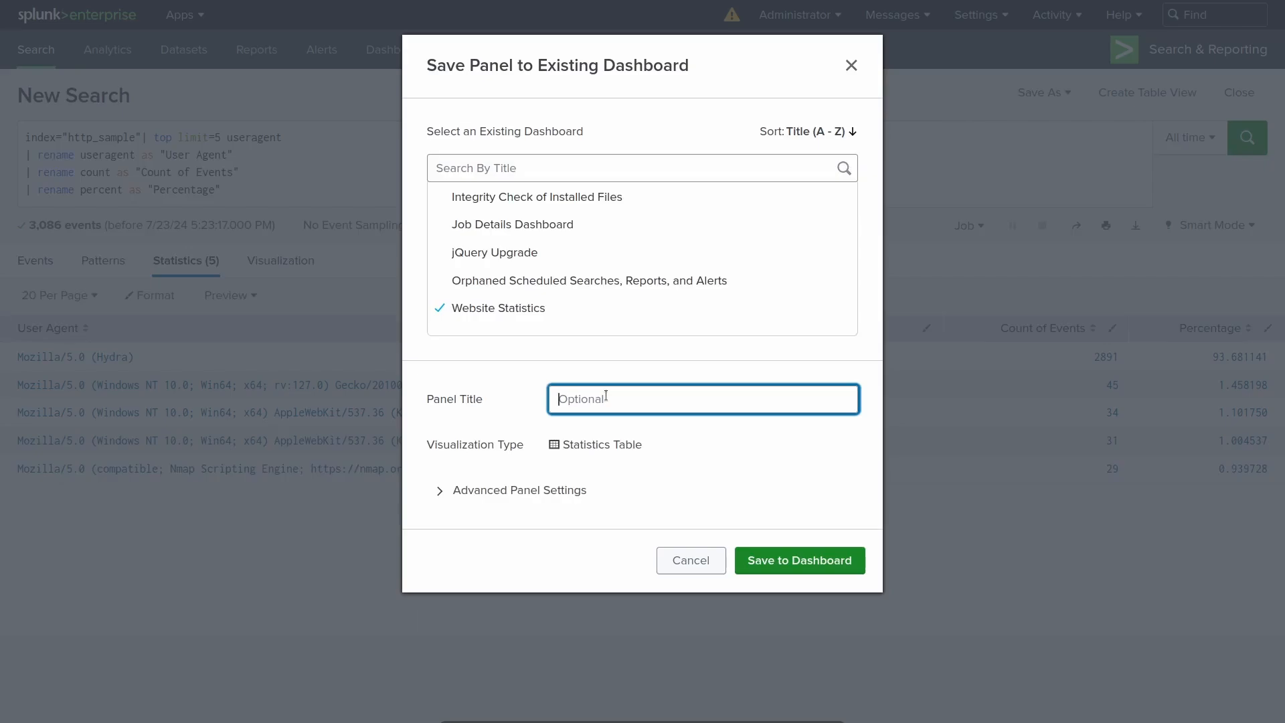
pyautogui.write('Top User Agents')
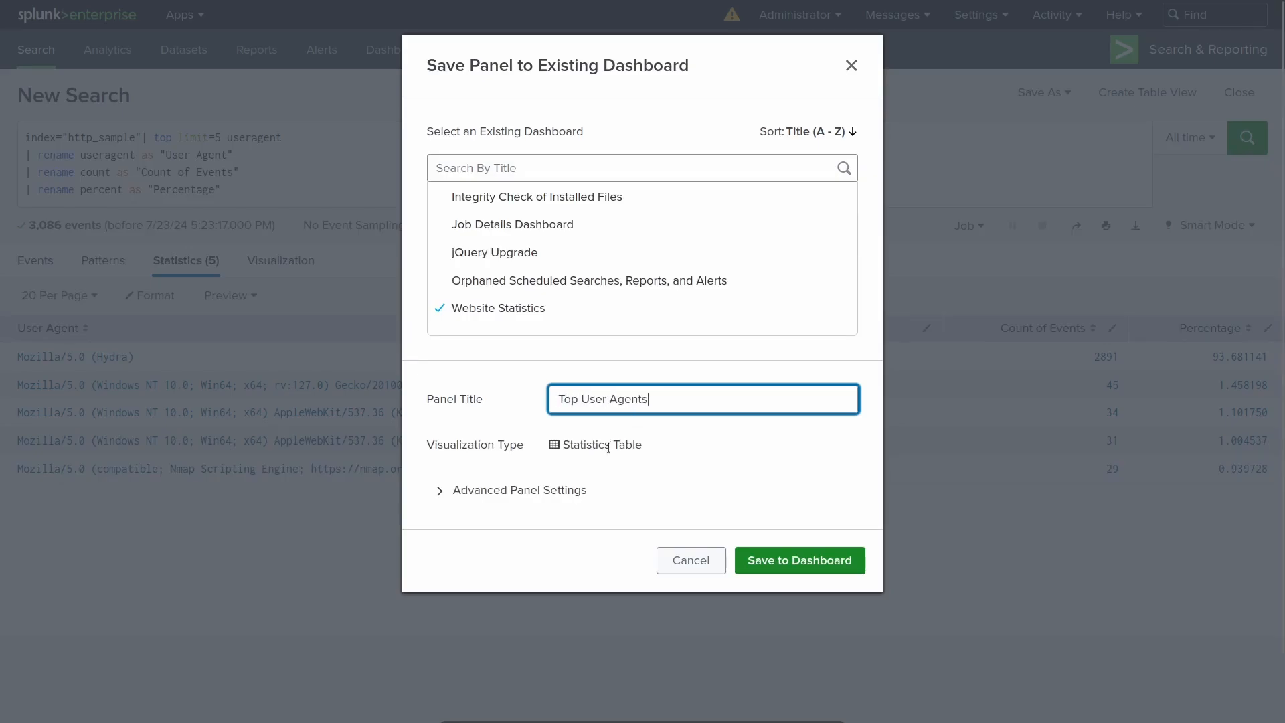
pyautogui.click(782, 560)
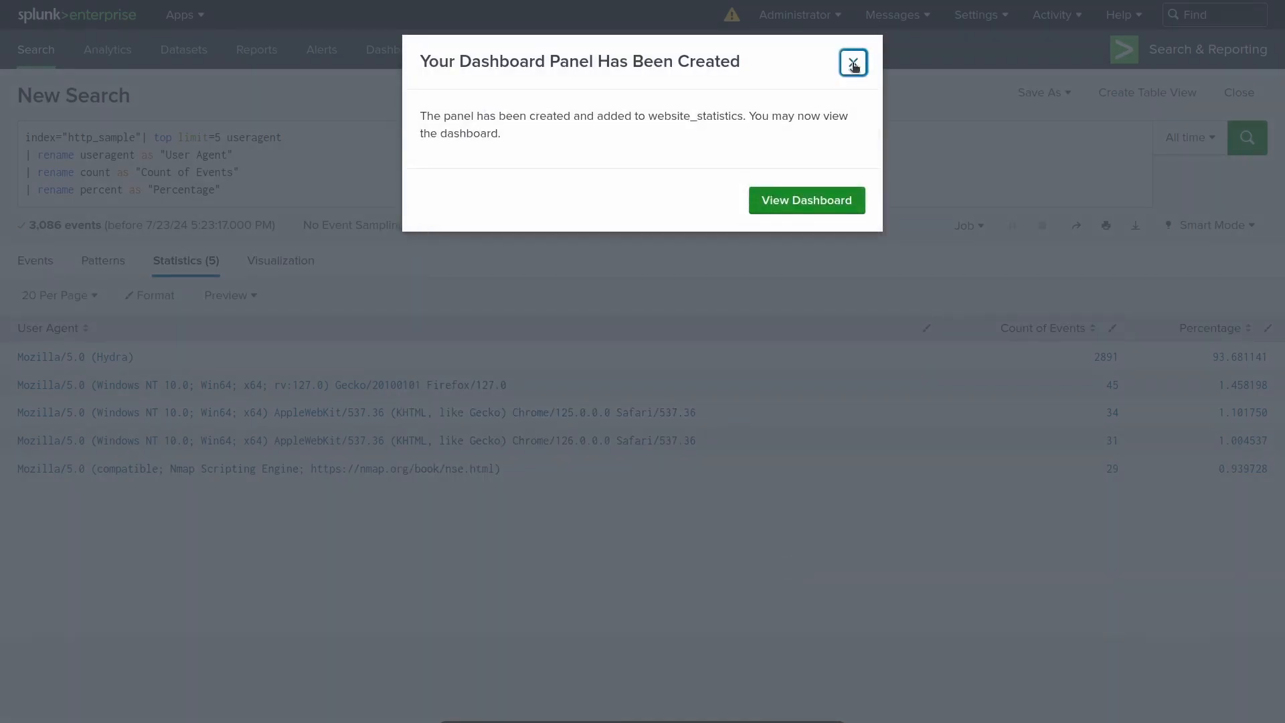
pyautogui.click(854, 63)
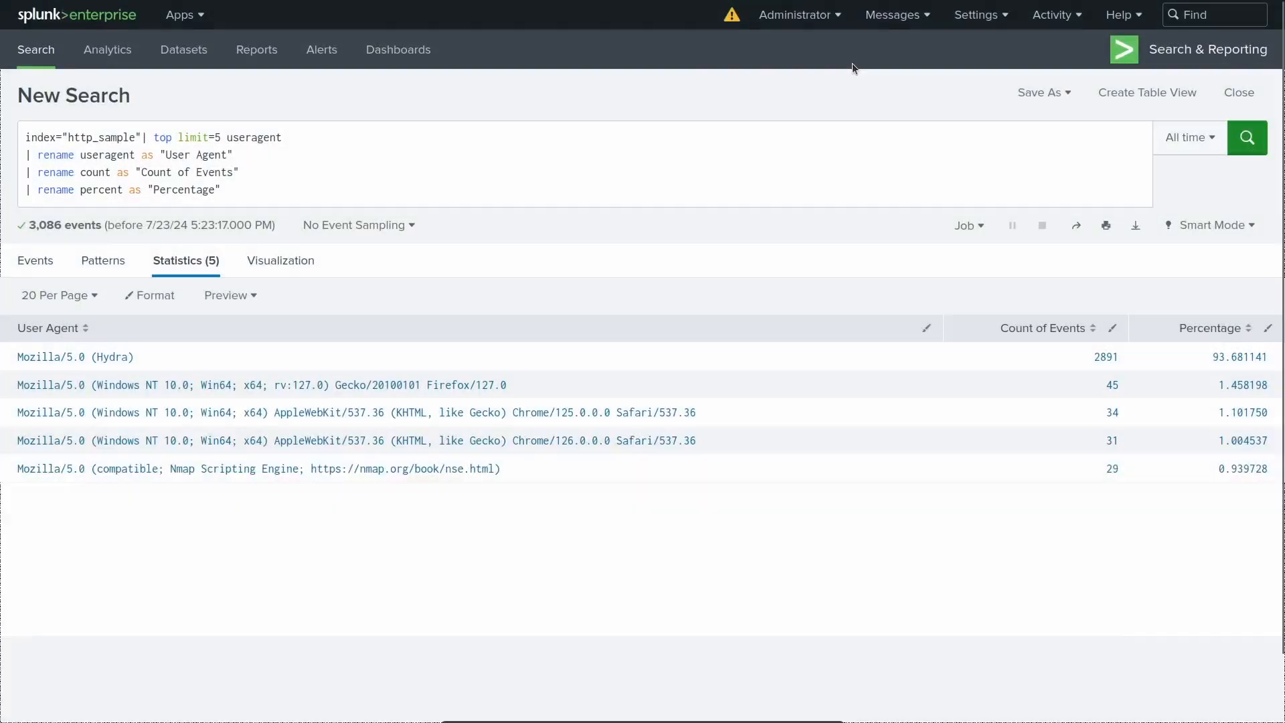
# Open the Website Statistics dashboard and review its panels down to the Top User Agents table.
pyautogui.click(400, 59)
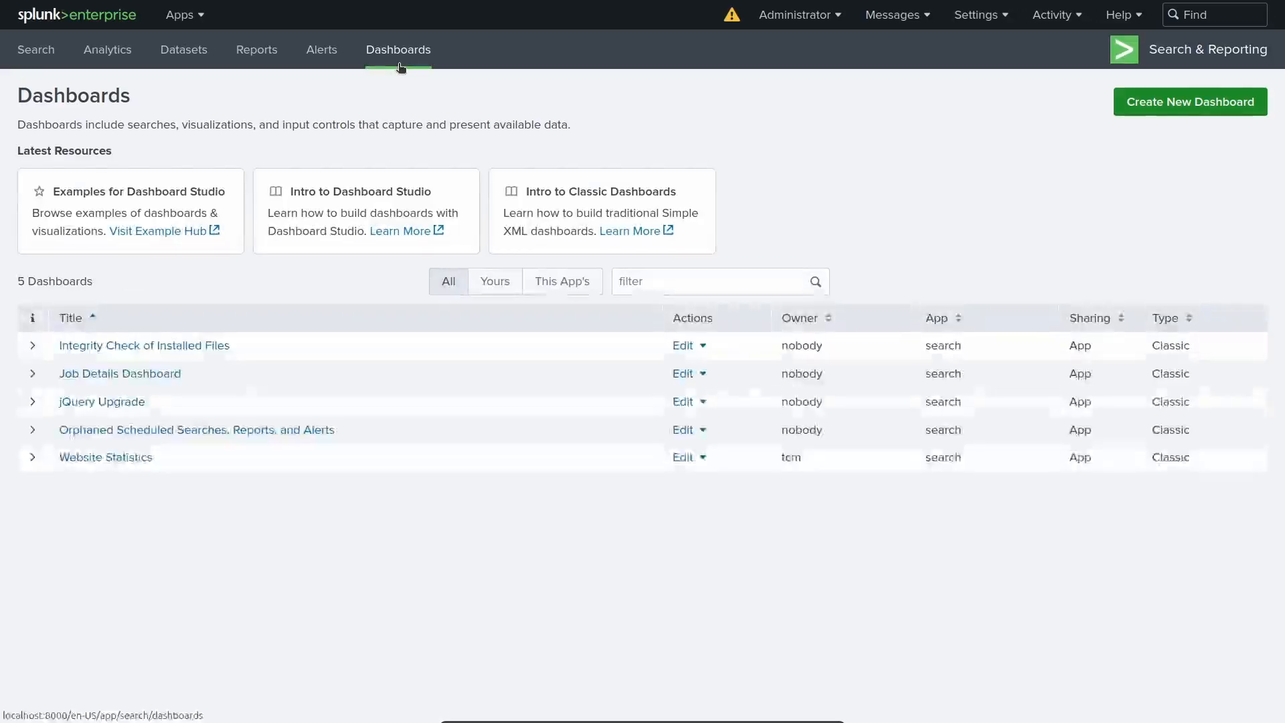
pyautogui.click(97, 459)
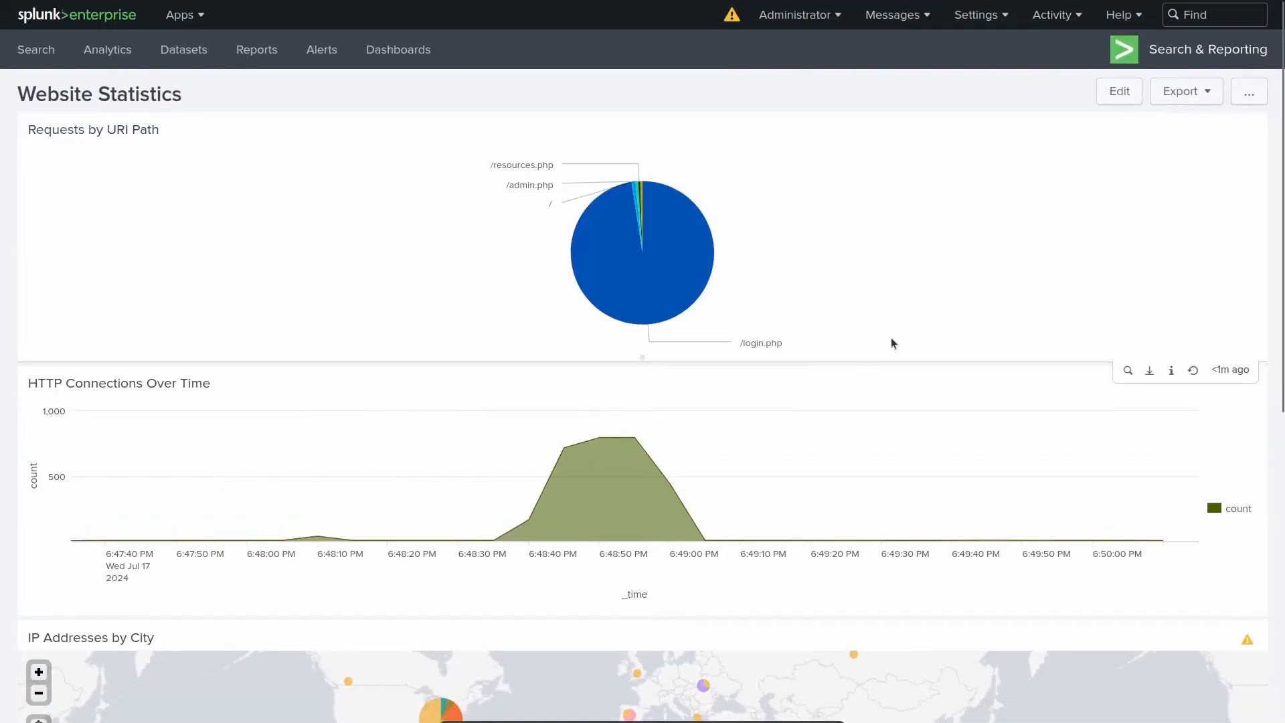
pyautogui.scroll(-2, 803, 347)
pyautogui.scroll(-6, 804, 347)
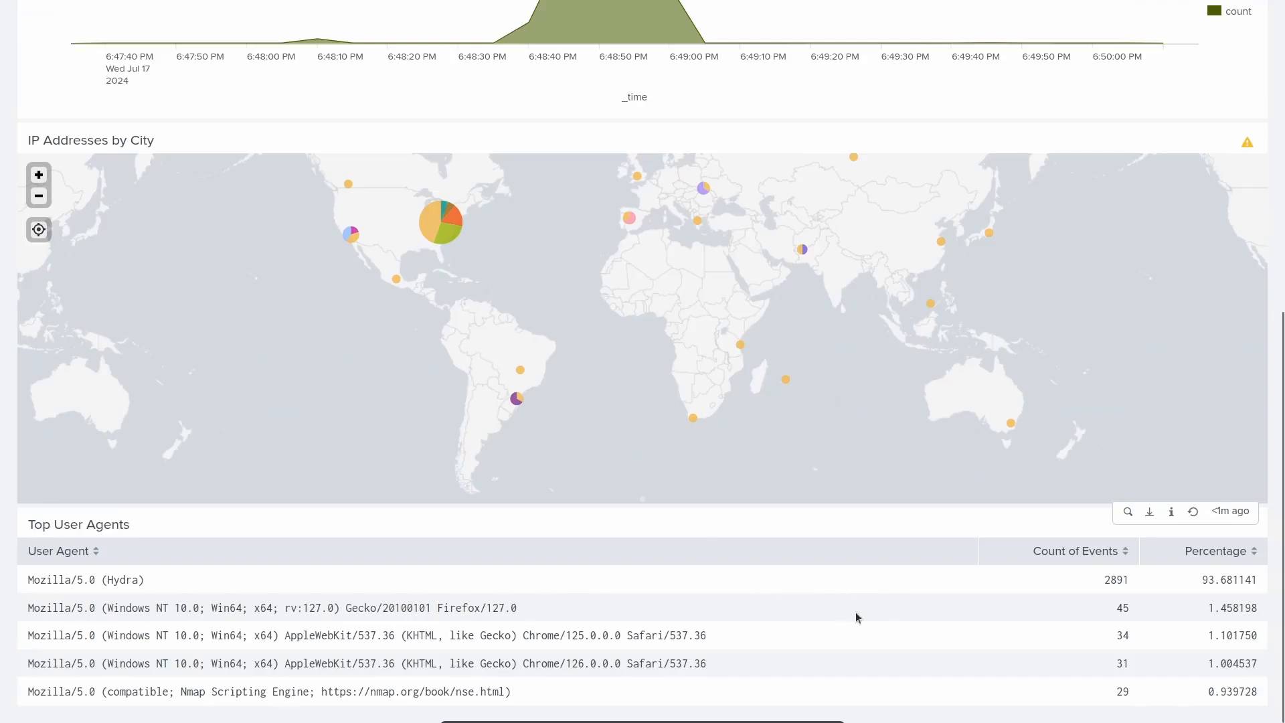
pyautogui.scroll(8, 856, 612)
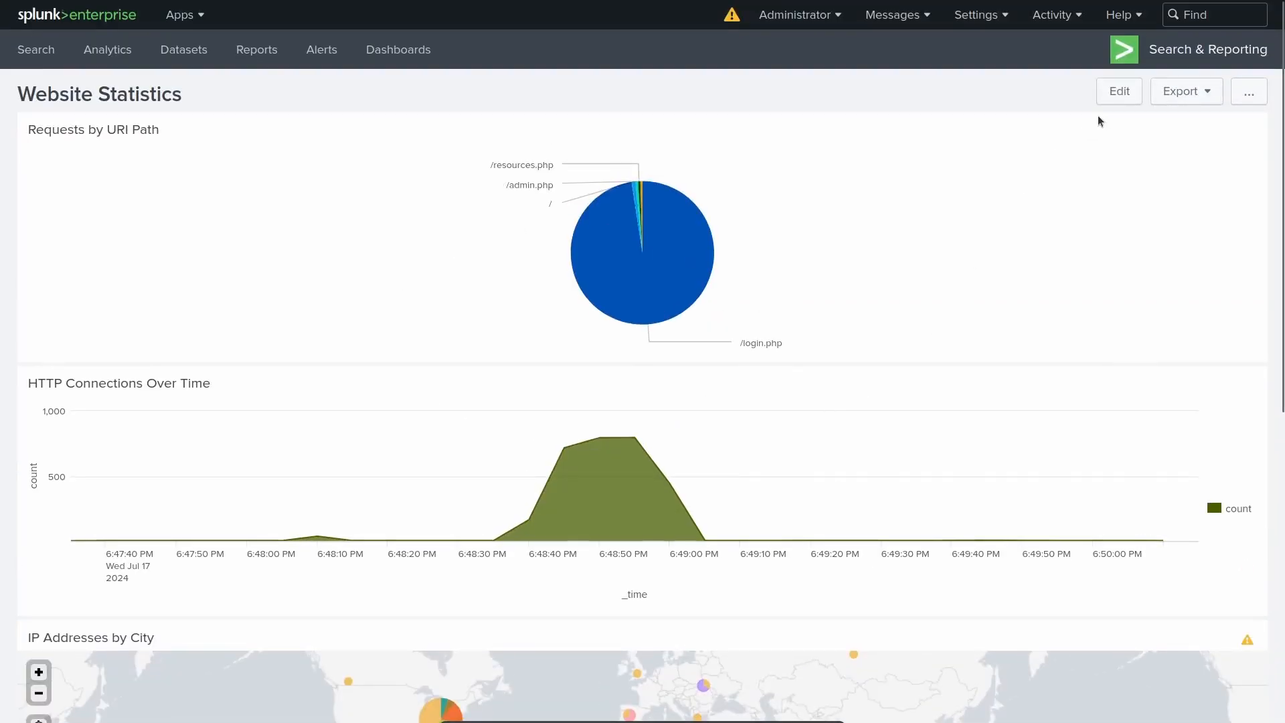
# Edit the dashboard and move the Top User Agents panel into the first row, ahead of the Requests by URI Path panel.
pyautogui.click(1120, 92)
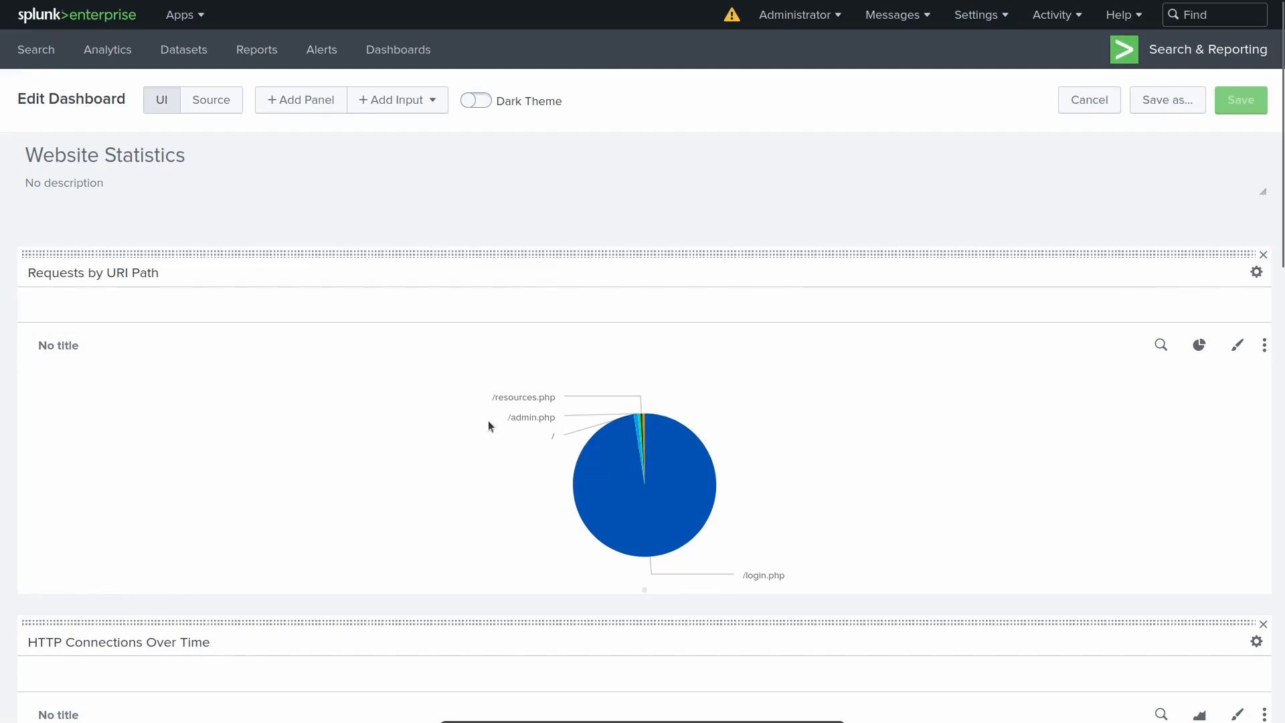
pyautogui.scroll(-10, 488, 420)
pyautogui.scroll(-6, 488, 420)
pyautogui.scroll(17, 598, 243)
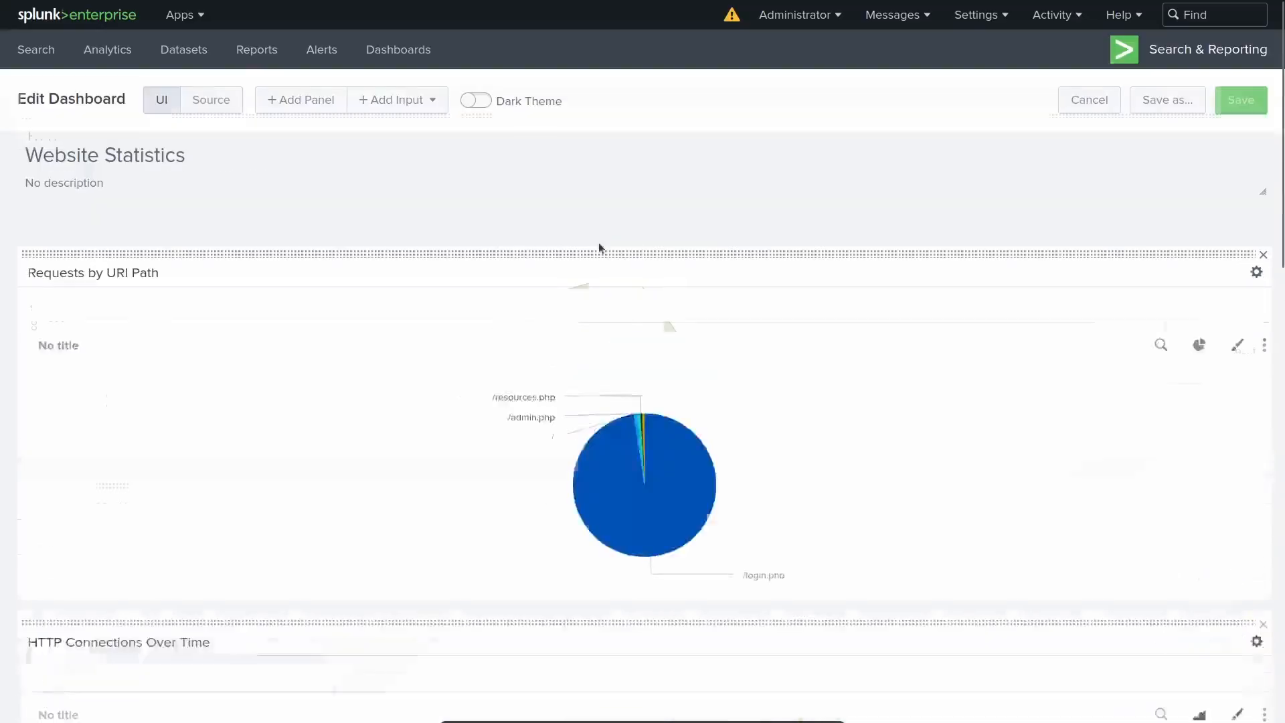
pyautogui.scroll(-16, 676, 300)
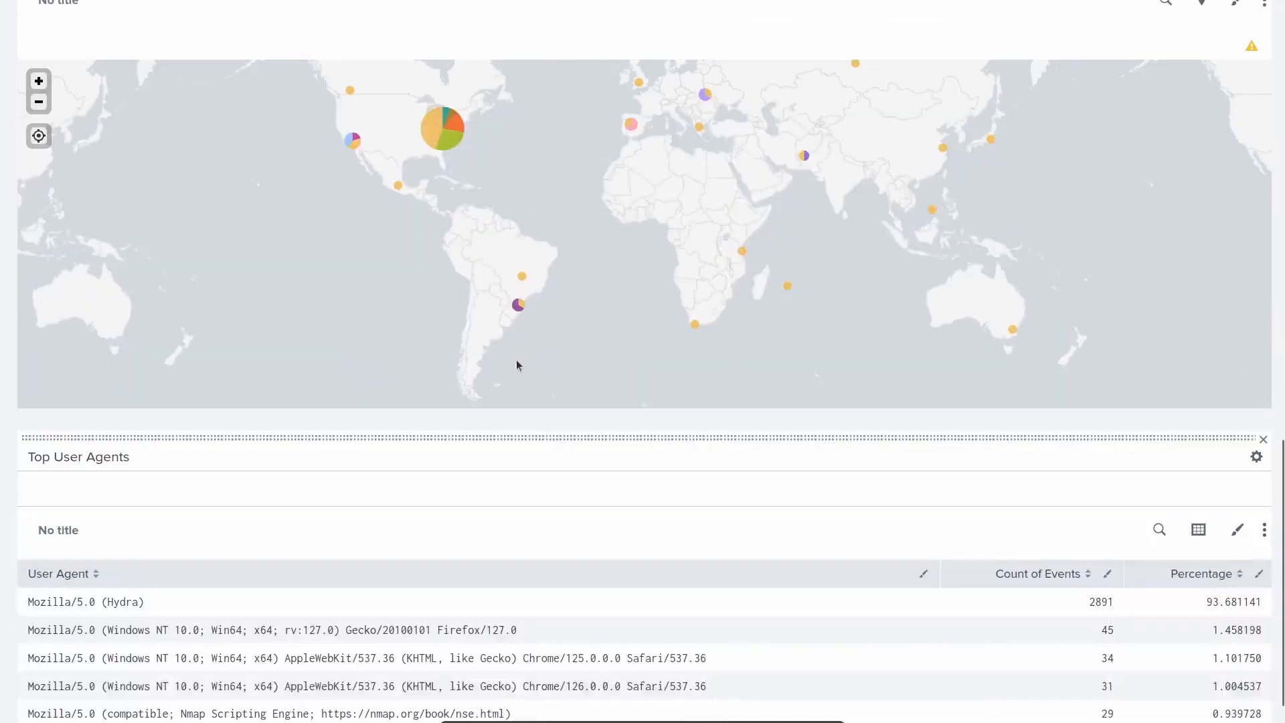
pyautogui.scroll(-1, 95, 493)
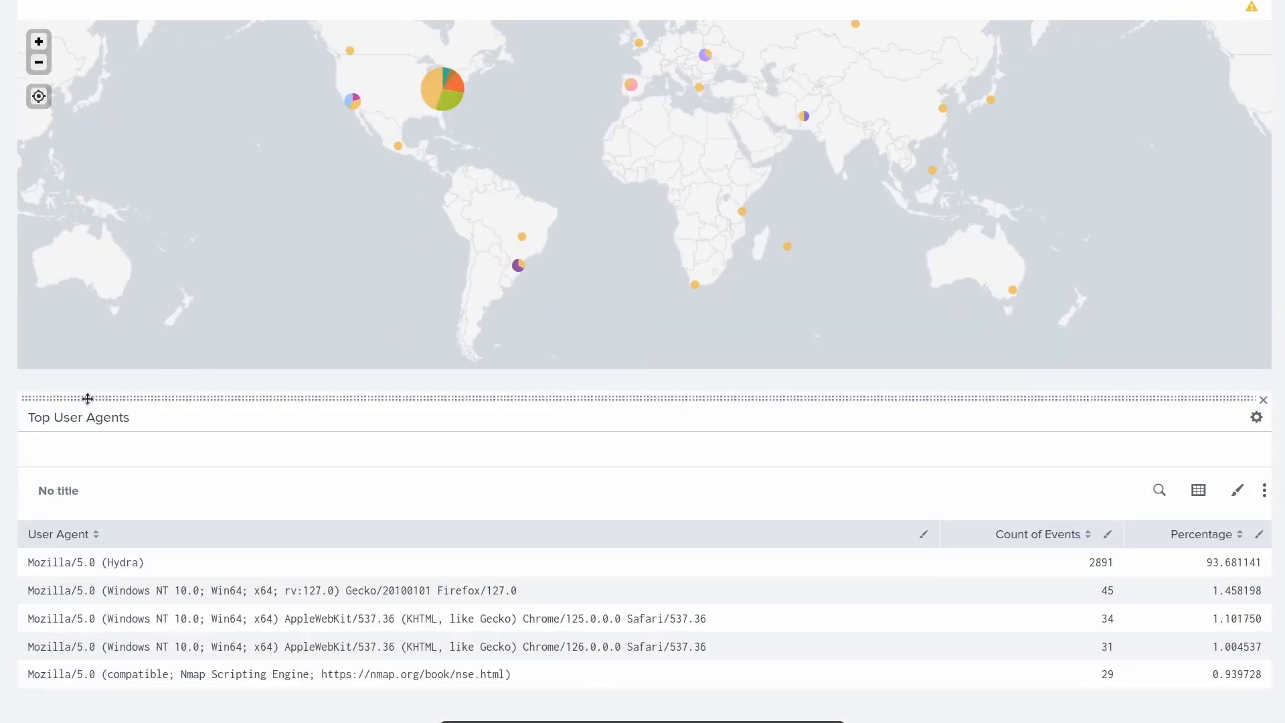
pyautogui.moveTo(87, 398); pyautogui.dragTo(365, 278)
pyautogui.scroll(10, 593, 210)
pyautogui.scroll(3, 592, 210)
pyautogui.click(365, 276)
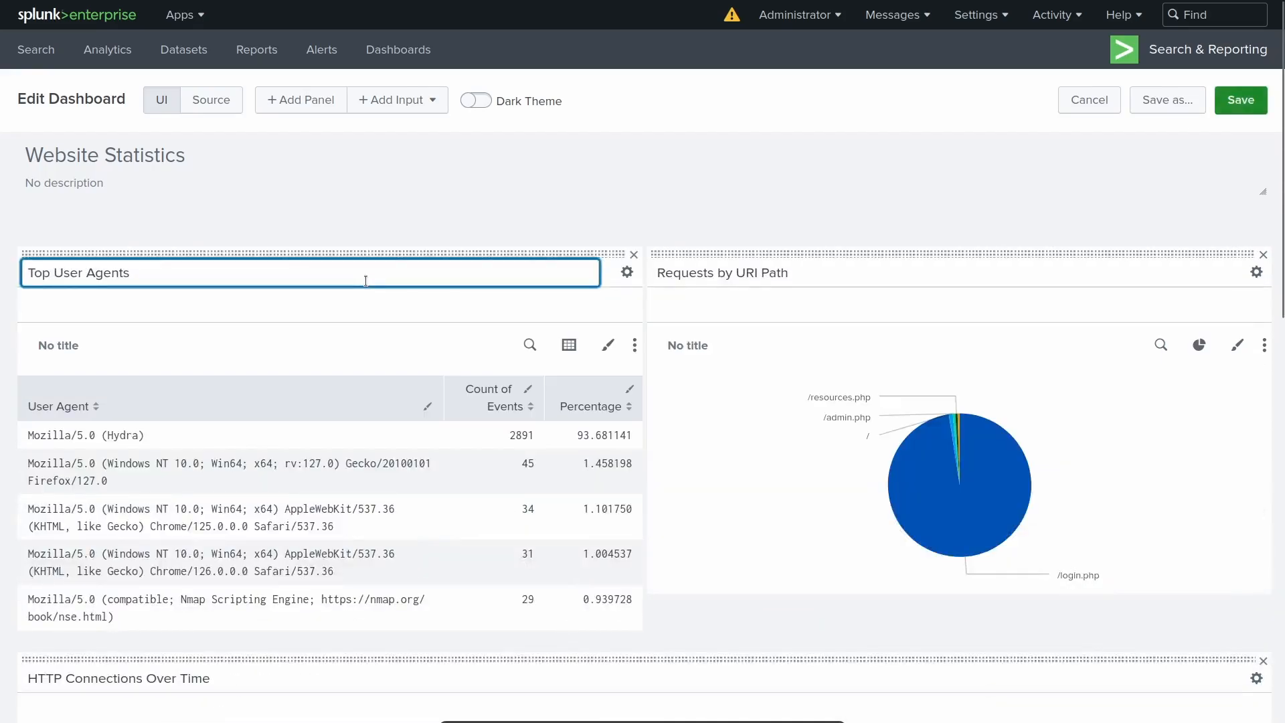
pyautogui.click(425, 336)
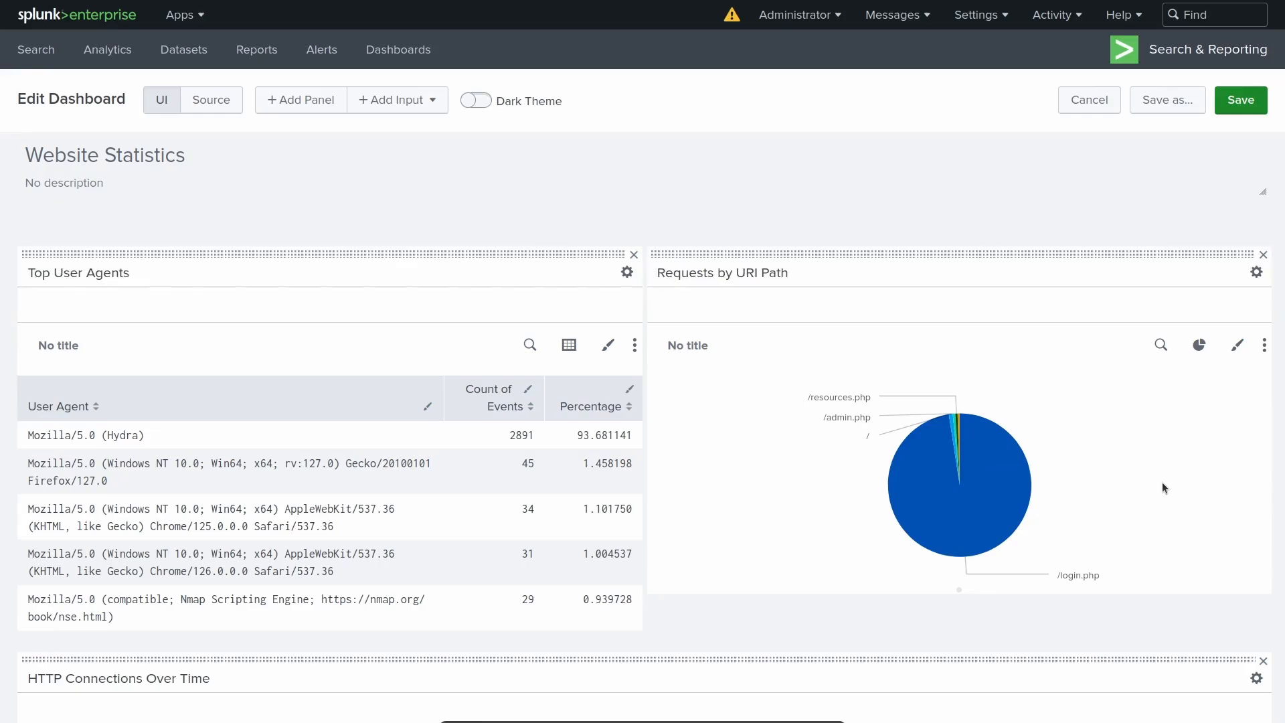
# Save the rearranged Website Statistics dashboard and review its panel layout.
pyautogui.scroll(-5, 631, 448)
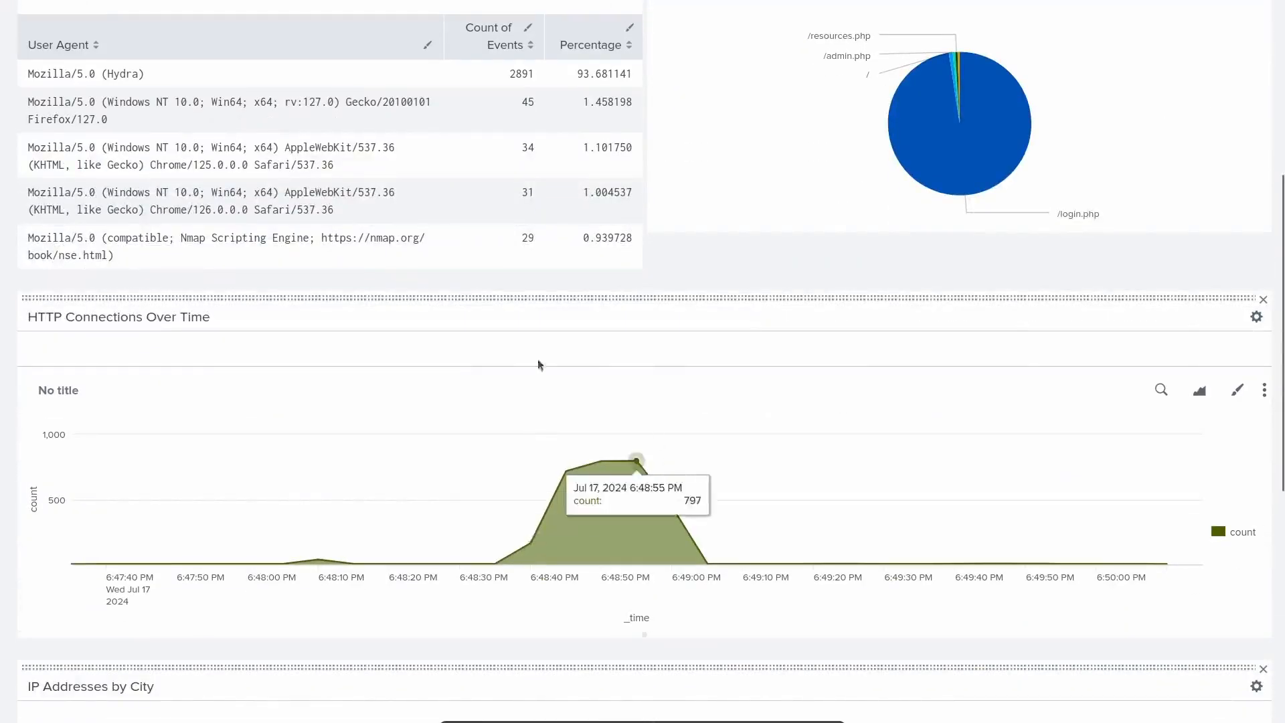
pyautogui.scroll(-5, 632, 448)
pyautogui.scroll(10, 616, 402)
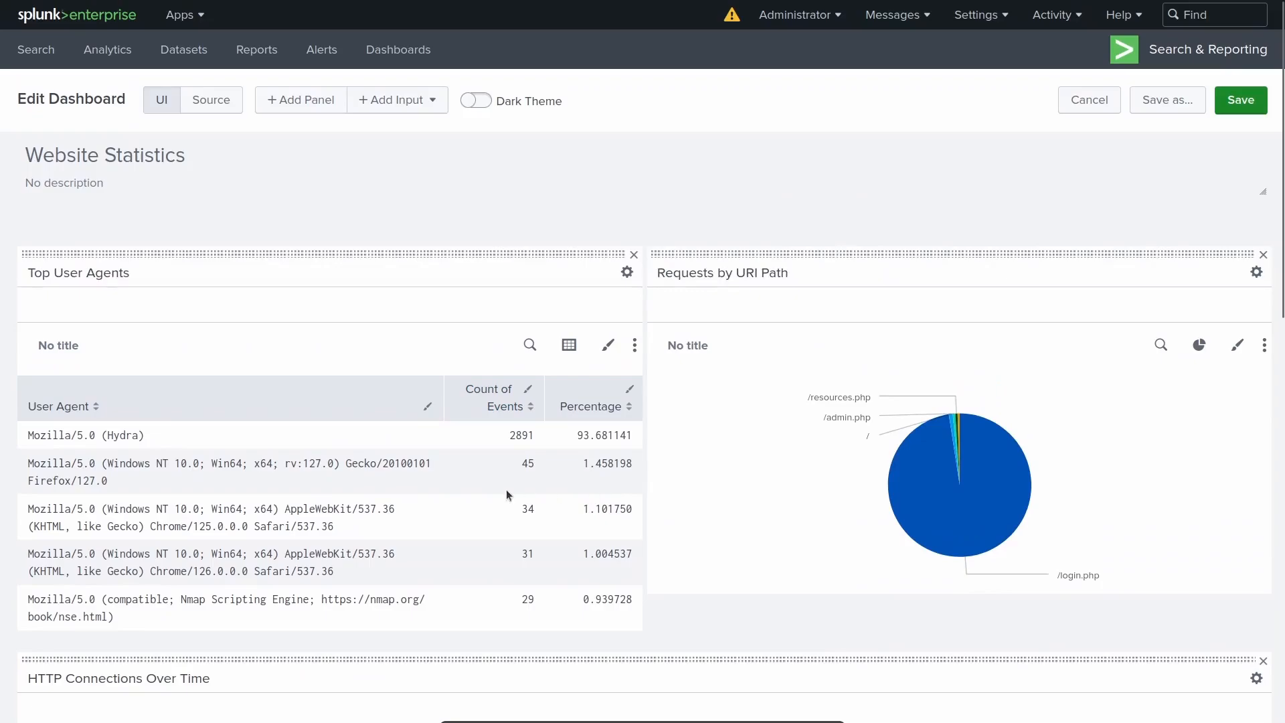
pyautogui.click(1232, 105)
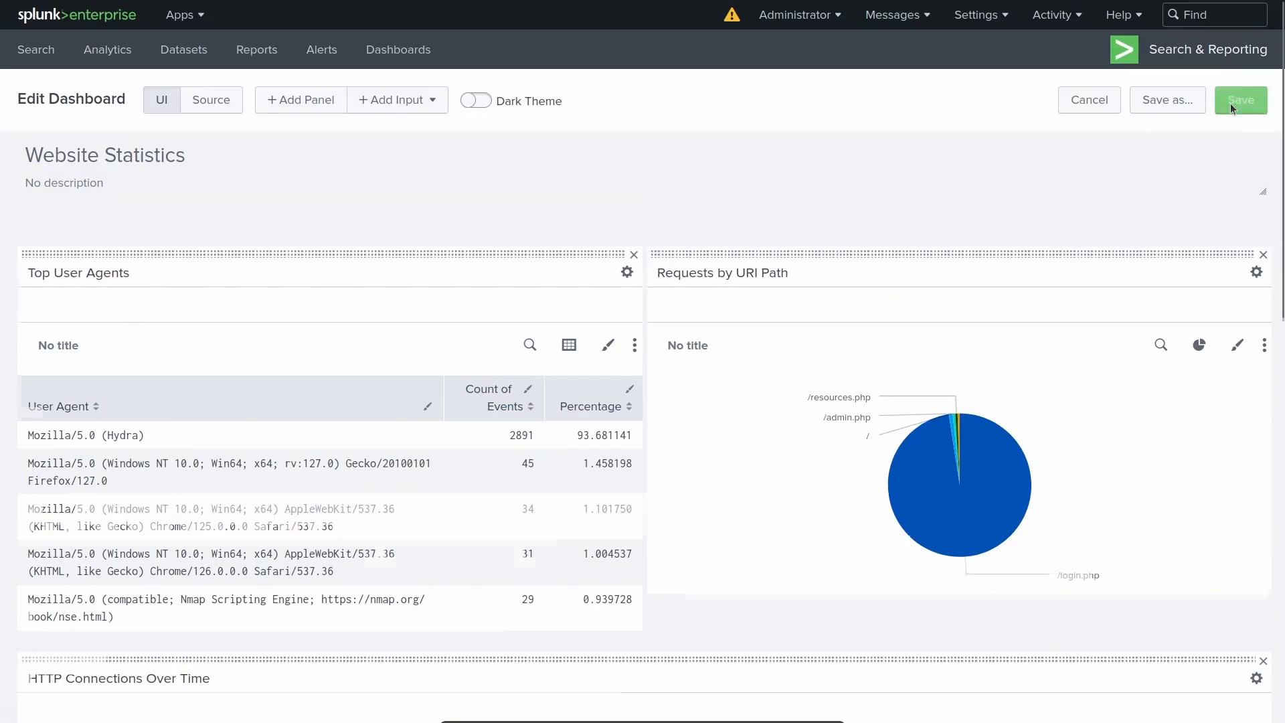
pyautogui.scroll(-4, 589, 451)
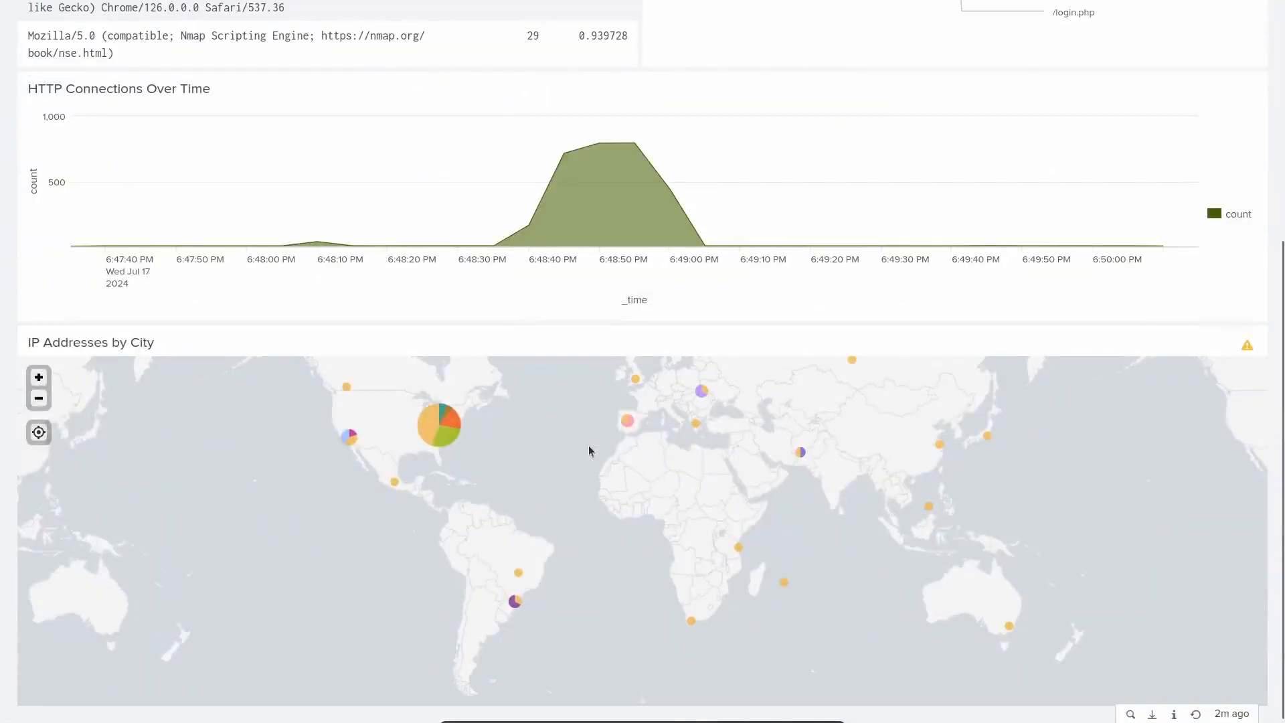
pyautogui.scroll(4, 596, 445)
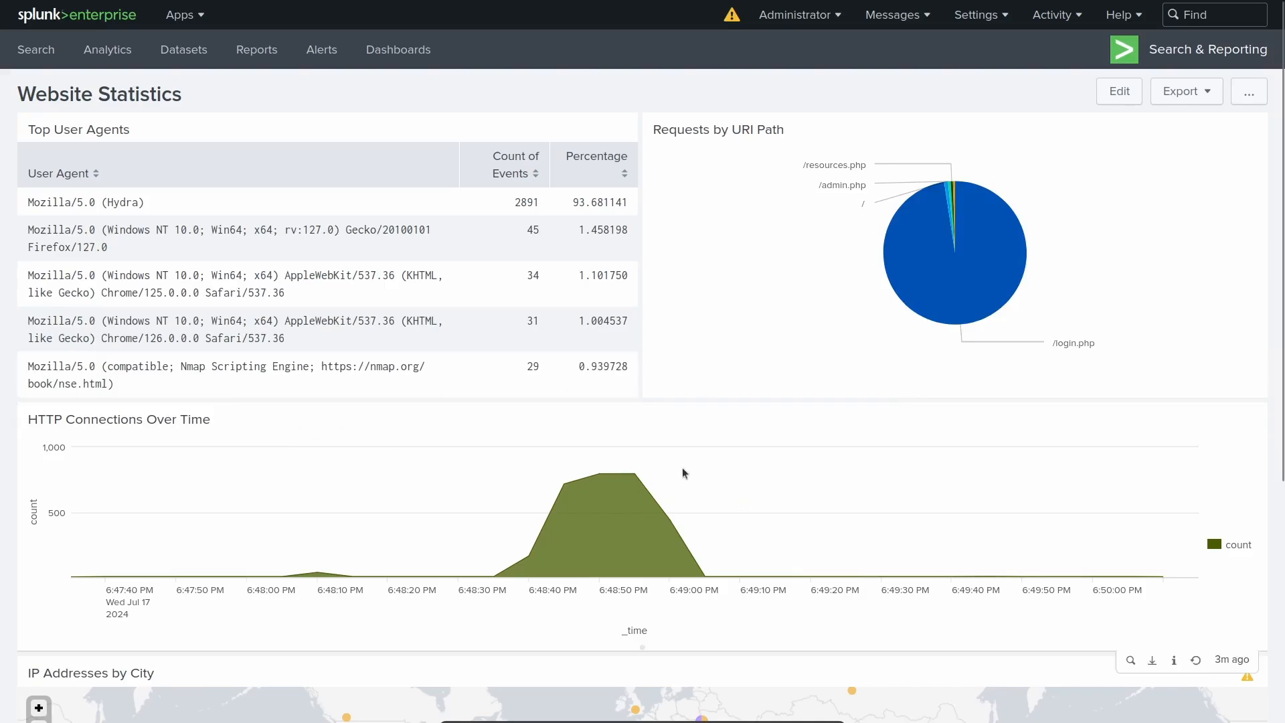
pyautogui.moveTo(866, 484)
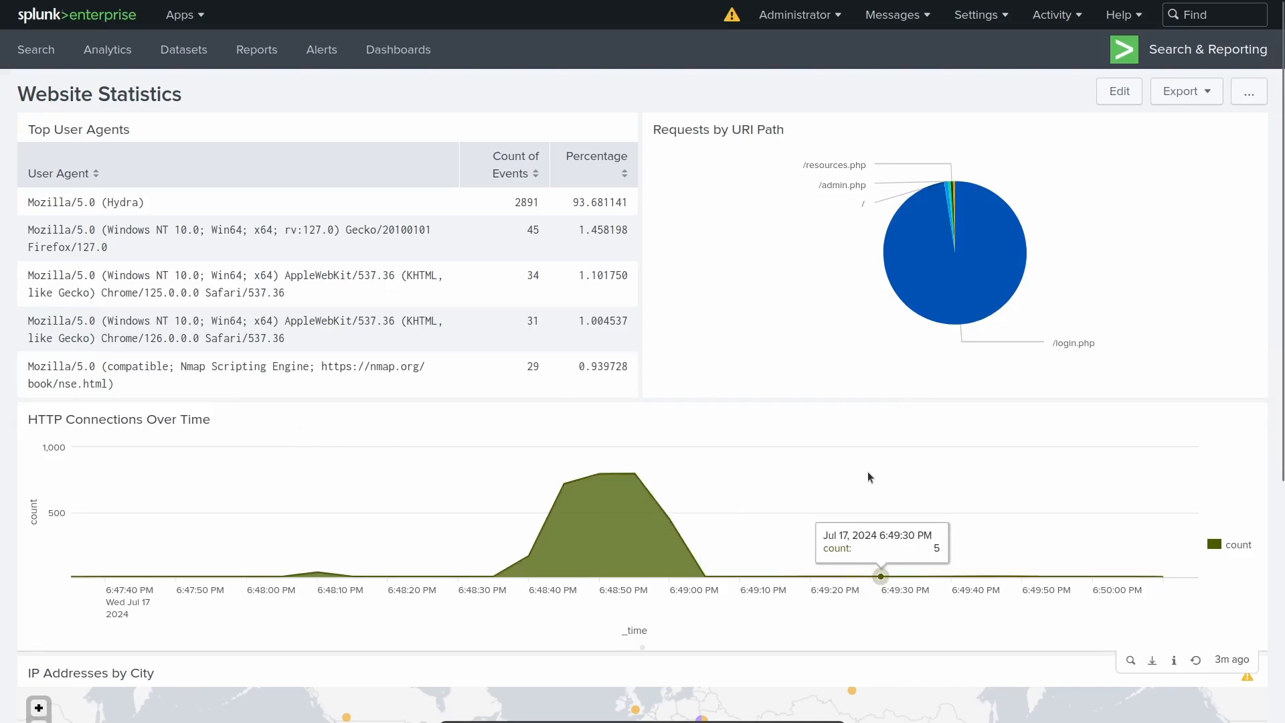